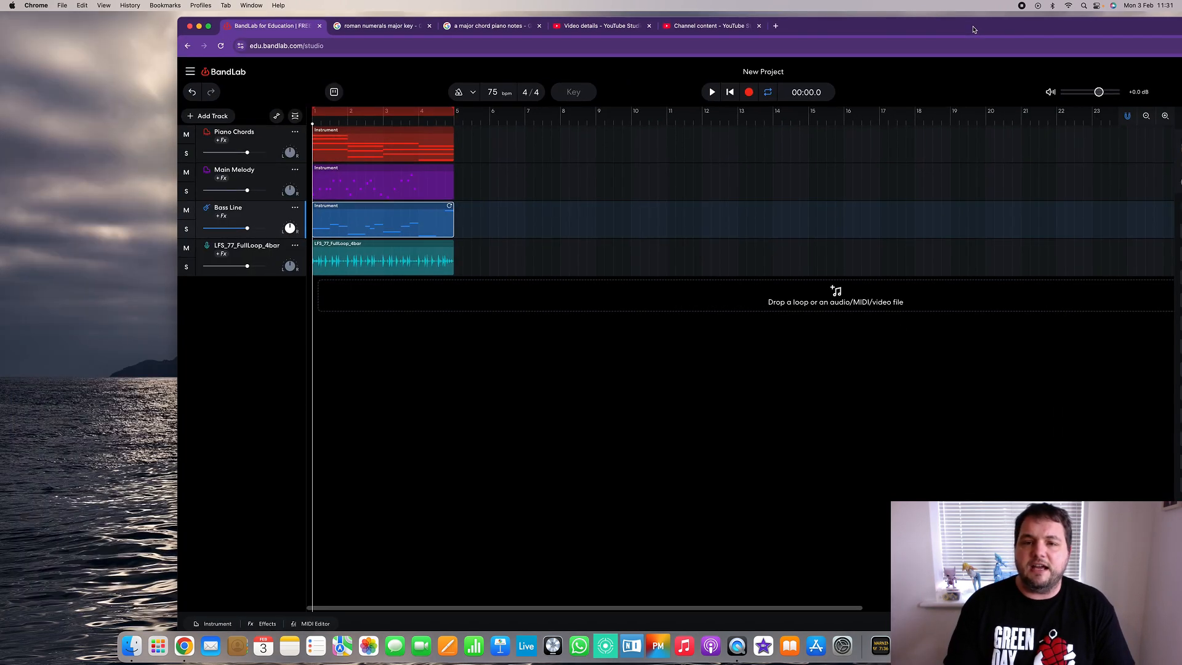
- Enlarge the browser window to fill the screen and play back the existing four-bar loop
drag(974, 28, 789, 15)
double_click(786, 18)
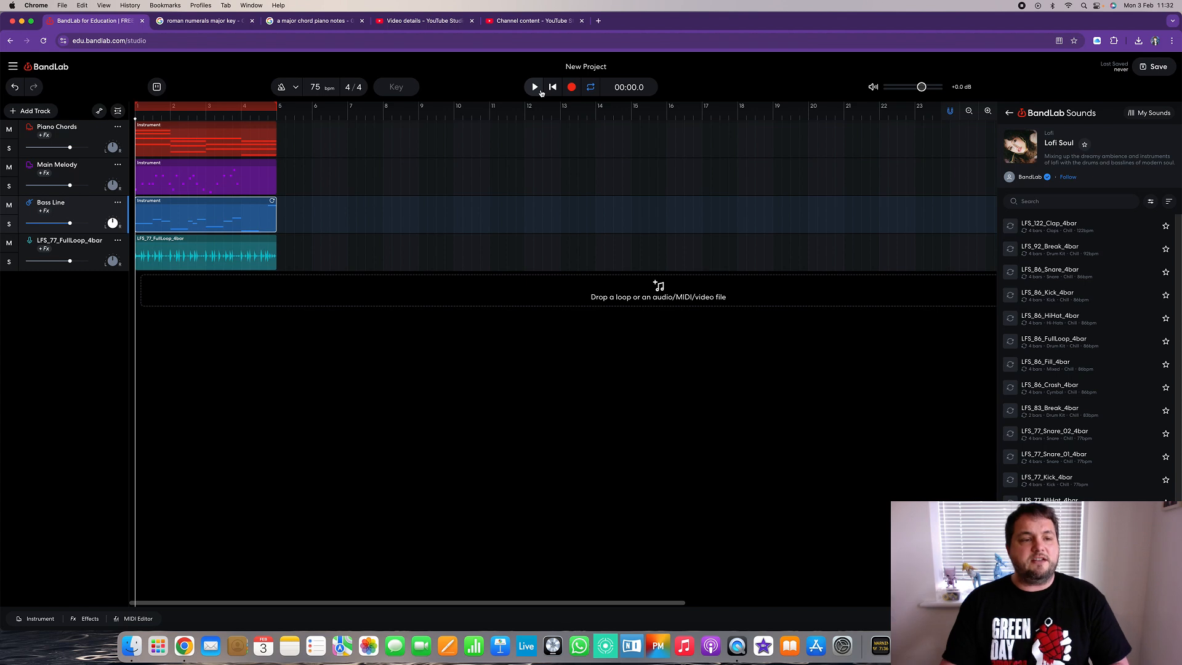
click(537, 91)
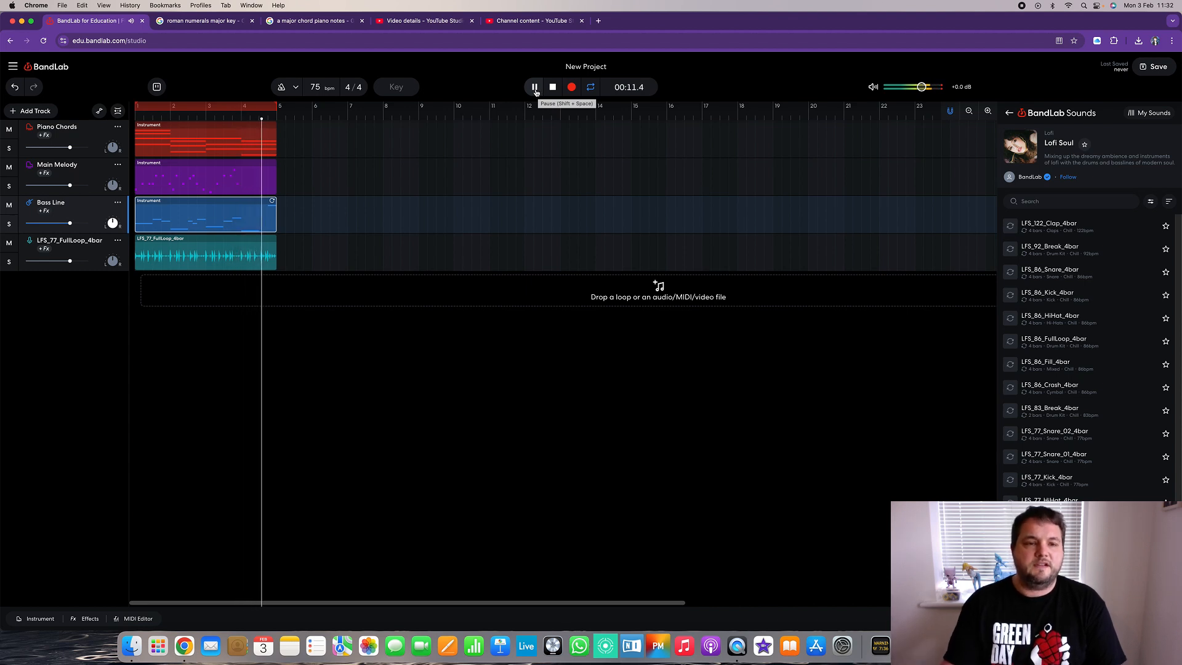
click(553, 88)
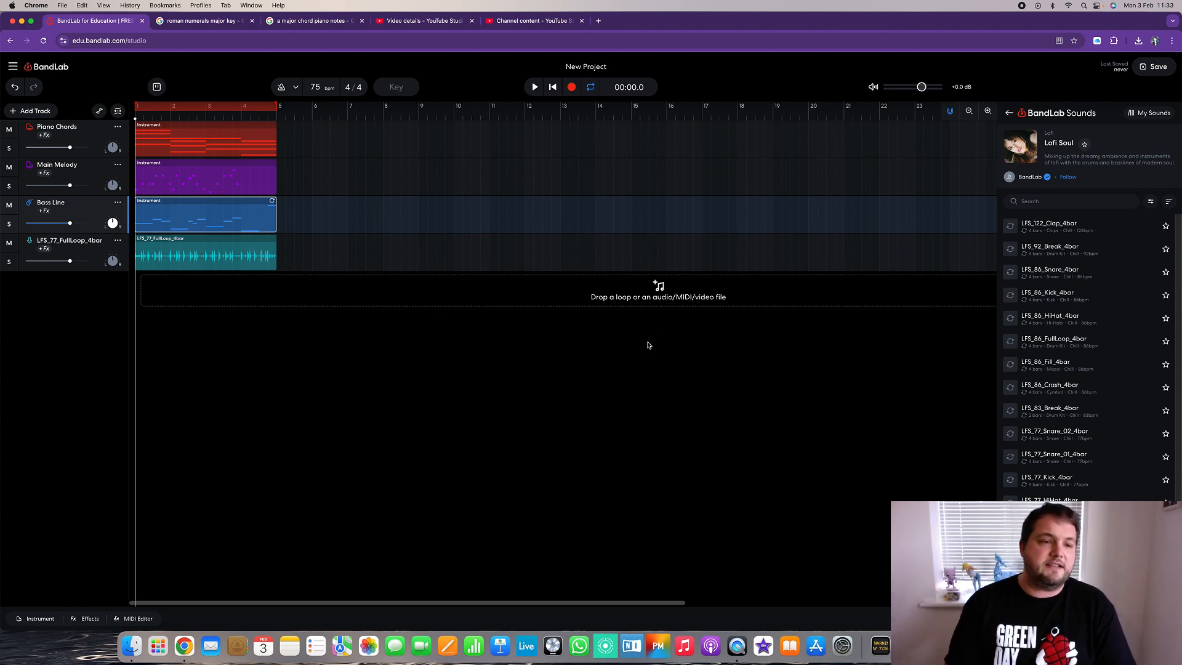
- Duplicate the Main Melody track and rename the copy "Counter Melody"
click(89, 174)
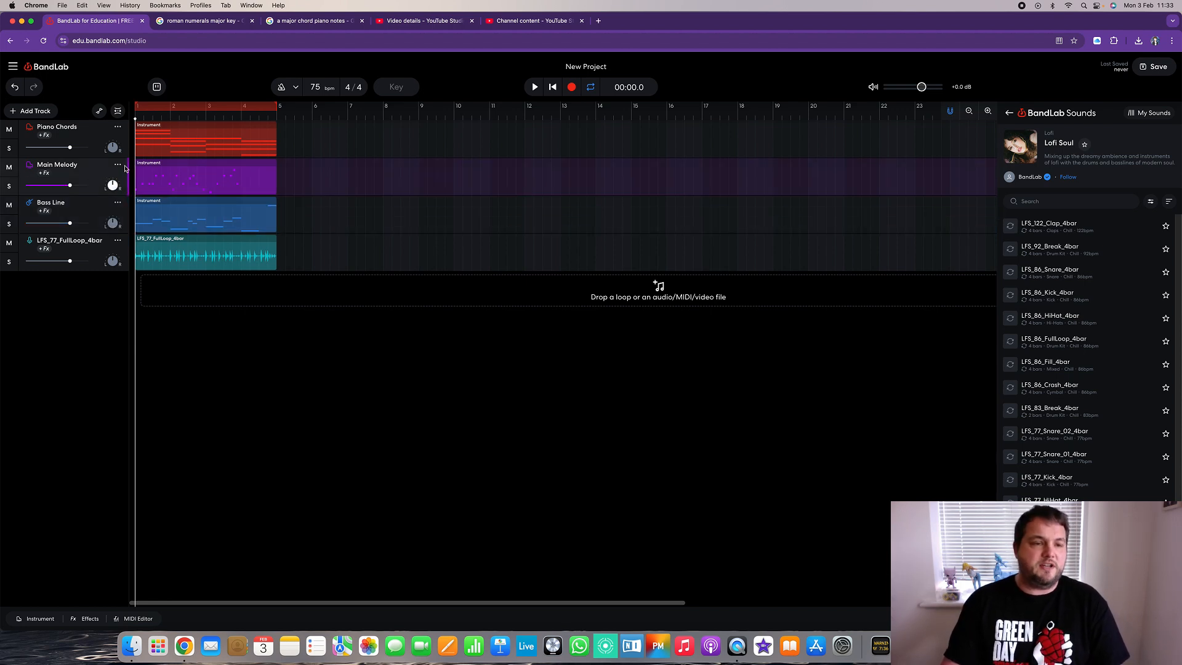
click(118, 165)
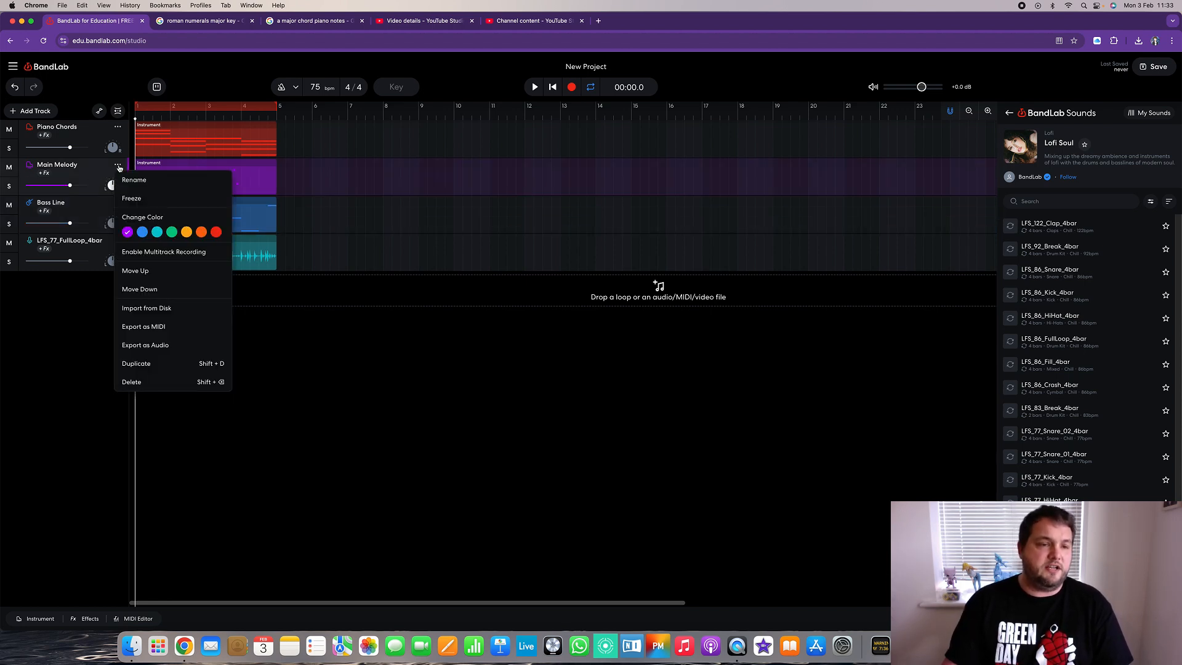
click(179, 363)
click(347, 262)
double_click(97, 203)
text(C)
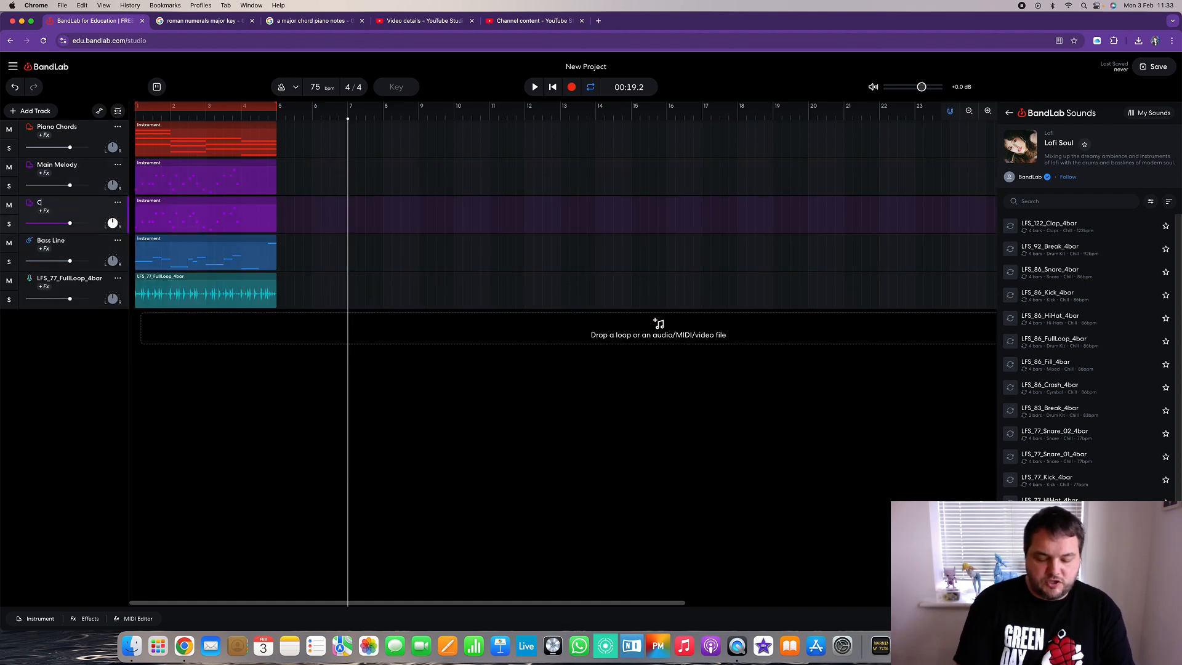
text(ounter Melody)
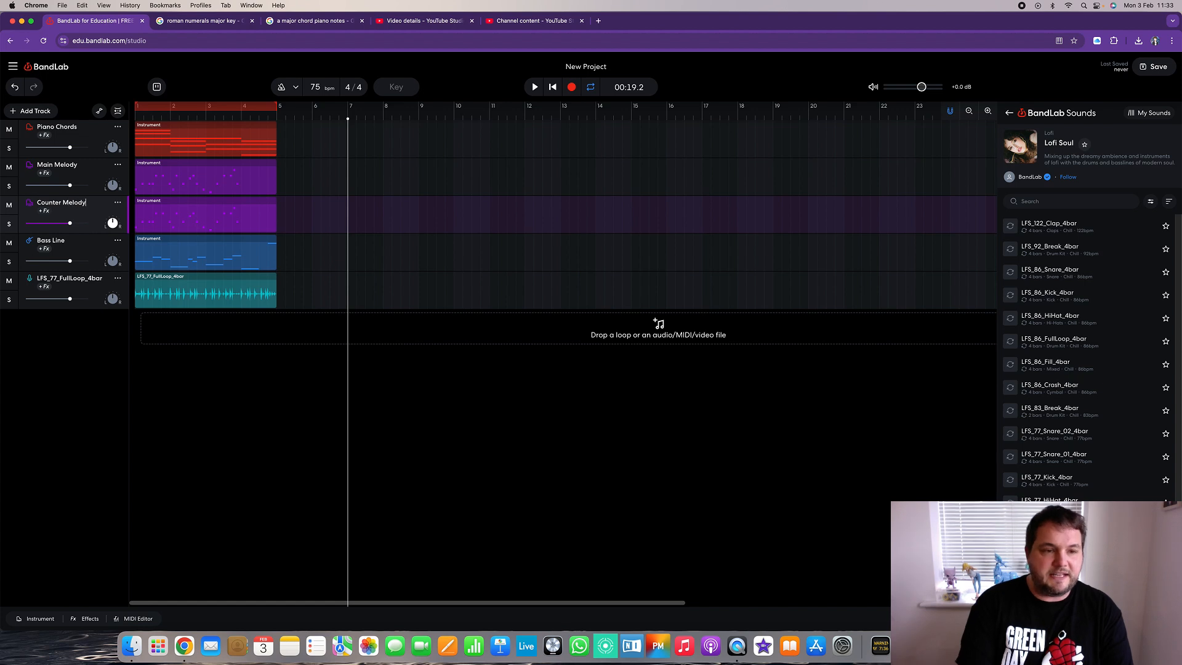
click(363, 225)
- Replace the copied region on the Counter Melody track with an empty region extended to four bars
click(243, 214)
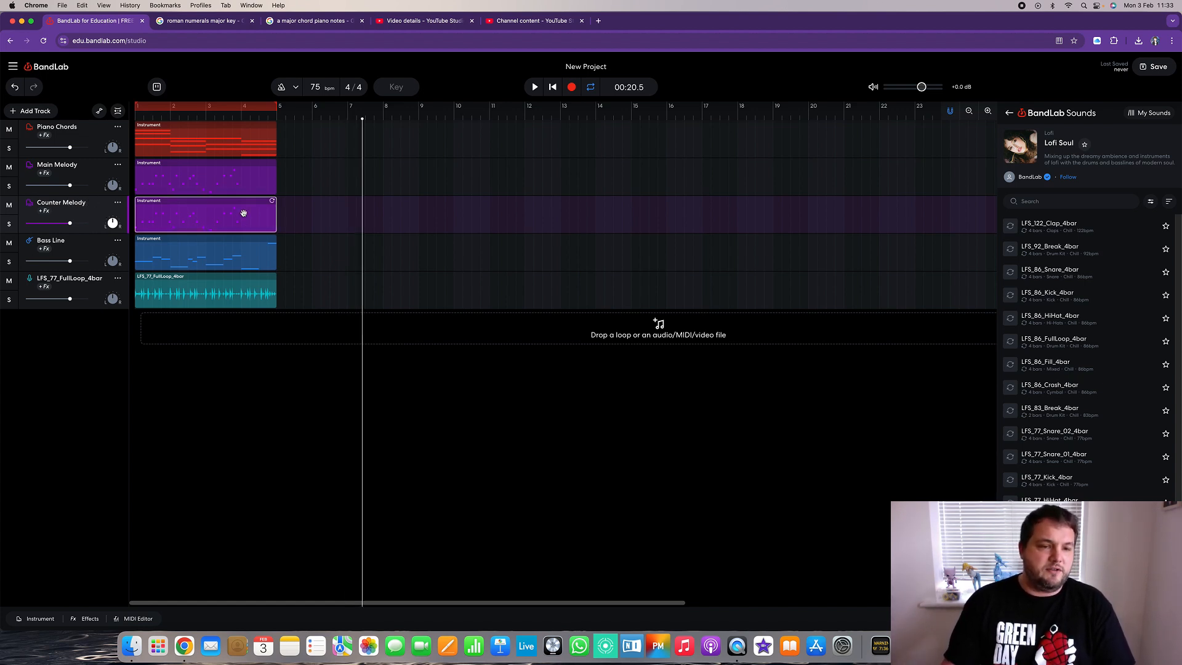
key(Delete)
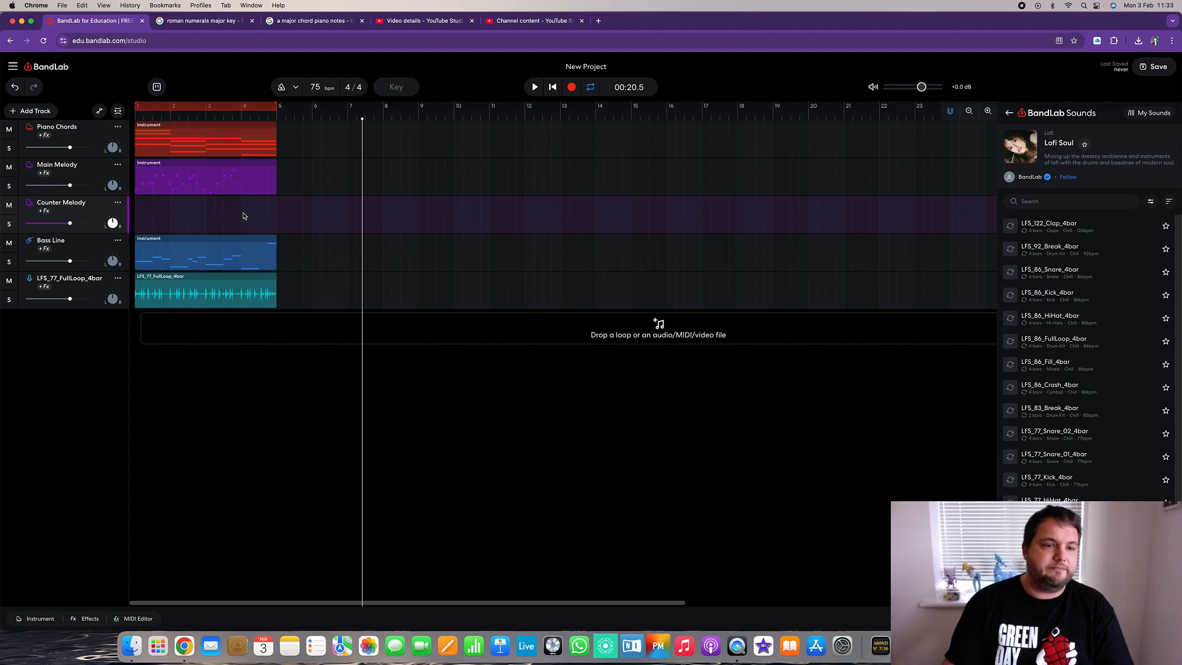
double_click(148, 214)
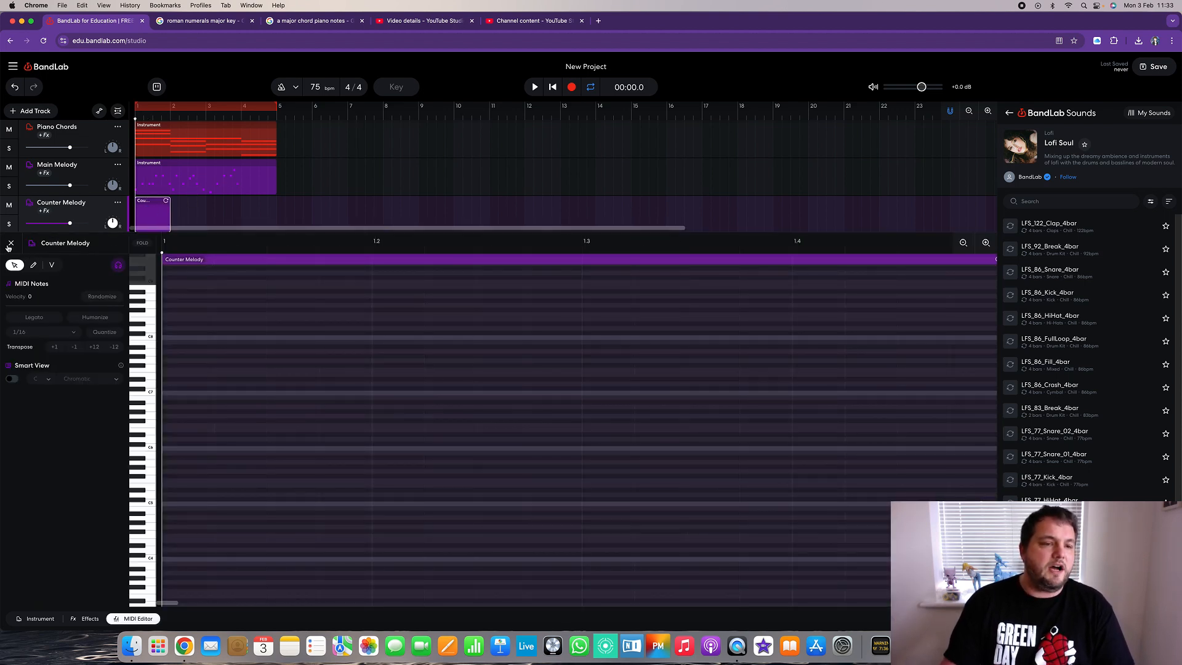
click(9, 245)
drag(165, 230, 275, 231)
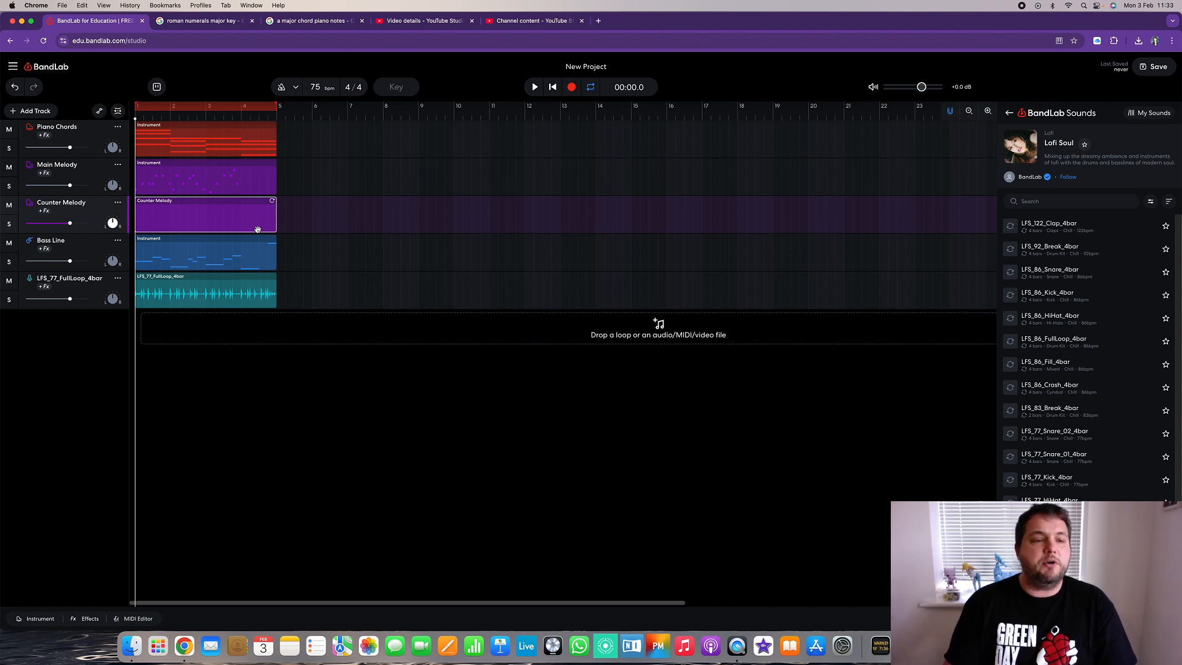
- Show the Main Melody region's notes in the MIDI editor and hide the BandLab Sounds browser
double_click(195, 215)
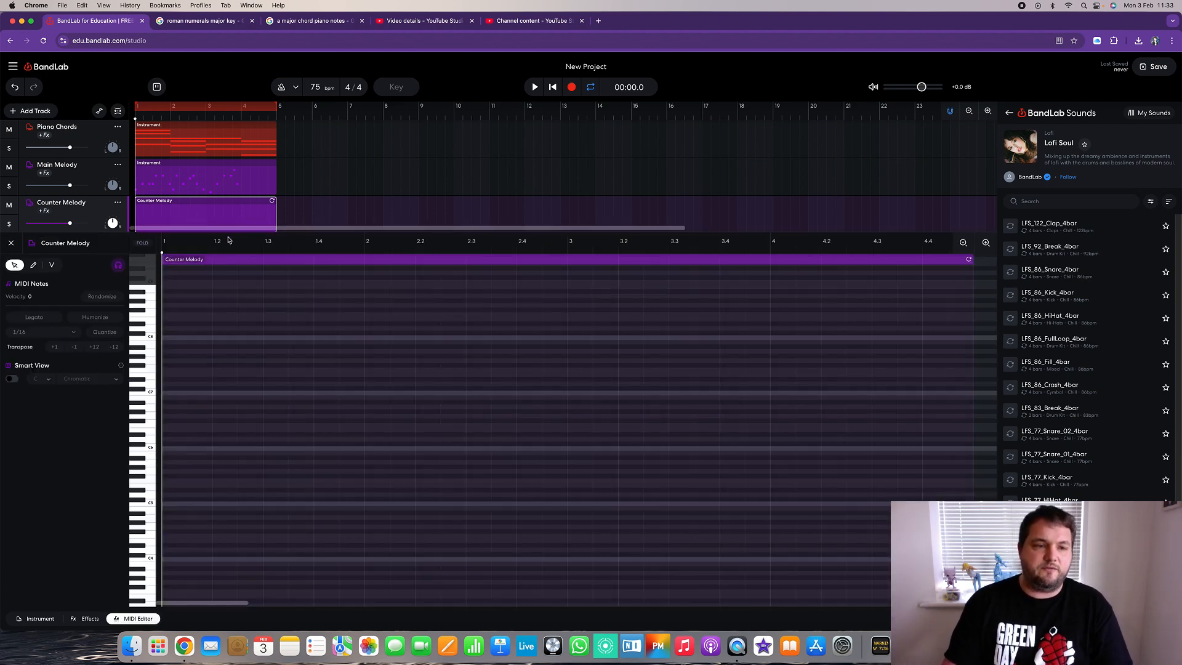
click(14, 245)
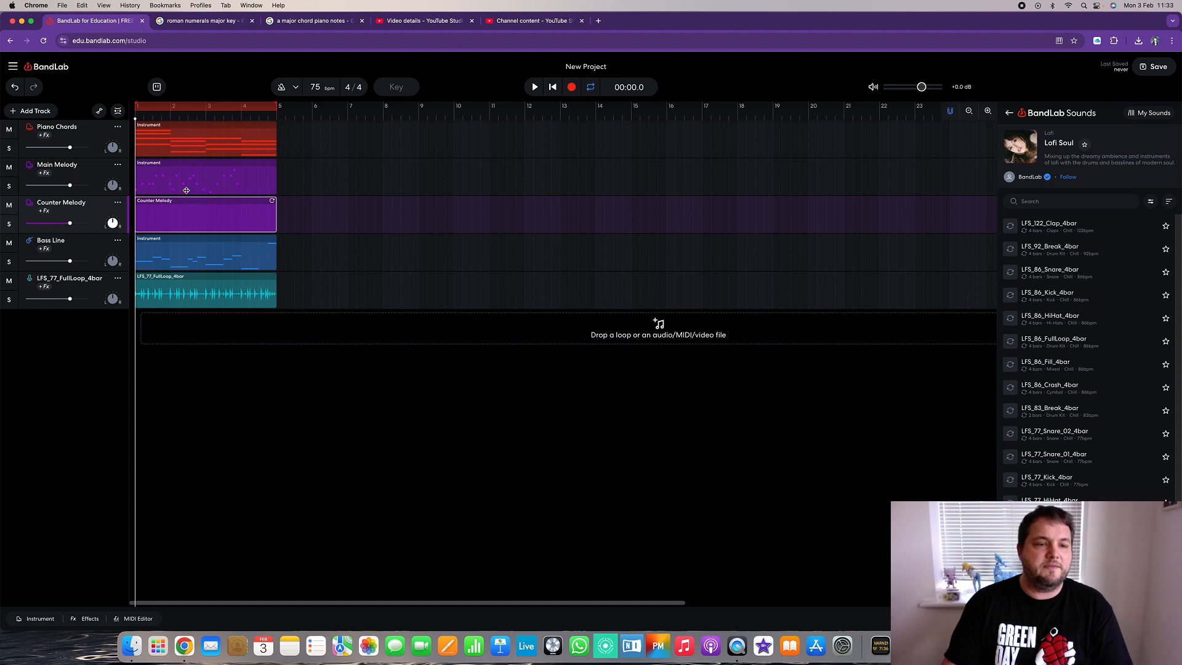
double_click(186, 189)
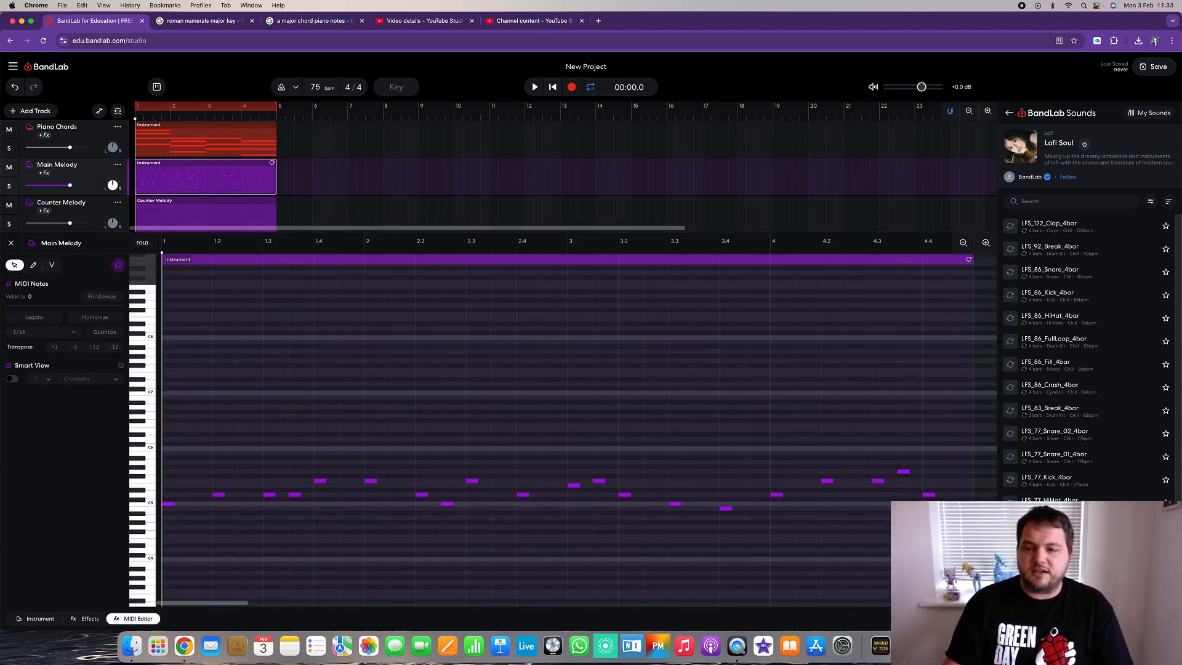
click(1145, 619)
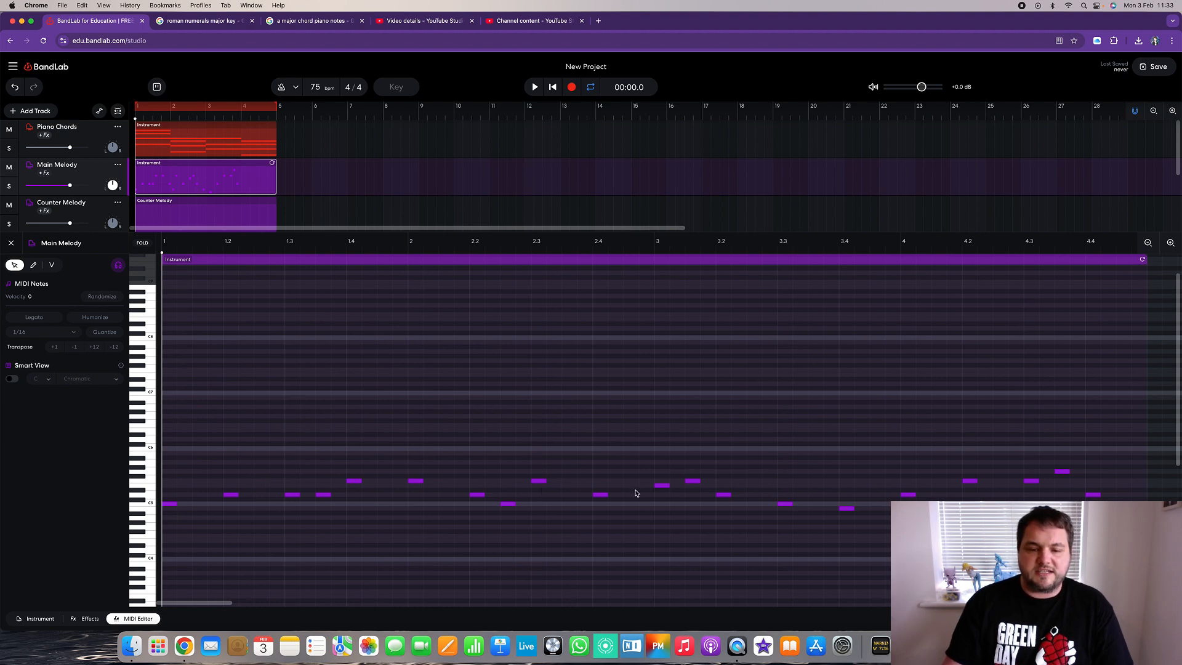
- Solo the Counter Melody track and open its empty region in the MIDI editor
click(180, 209)
click(9, 224)
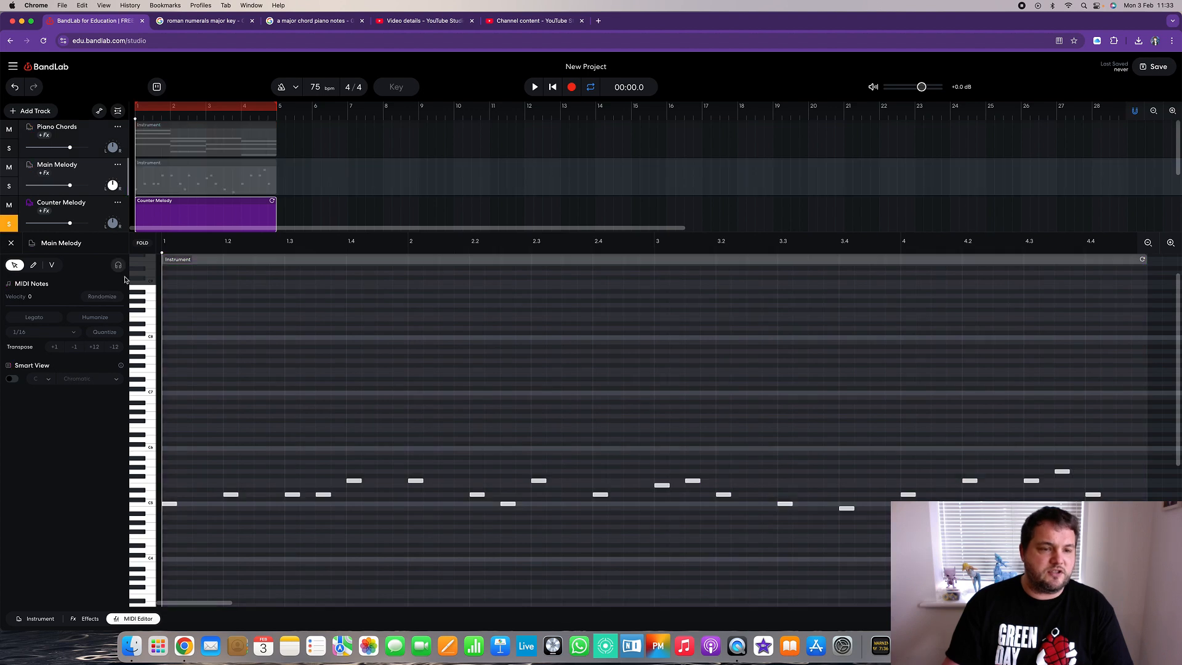
click(195, 215)
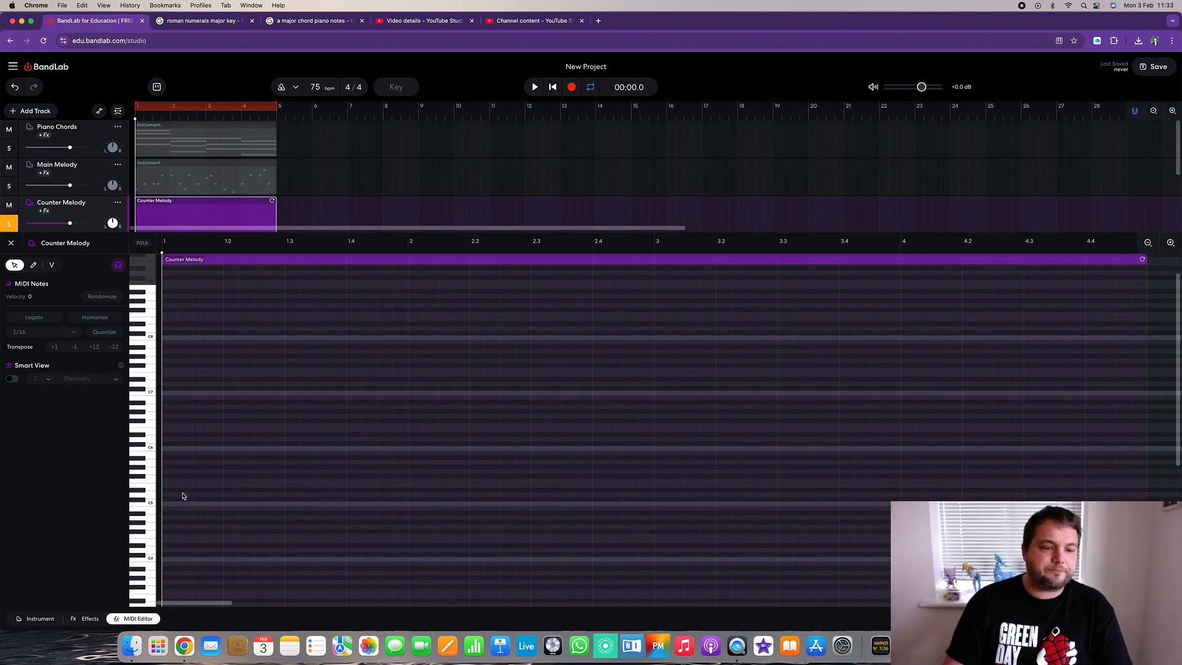
scroll(198, 473, down, 5)
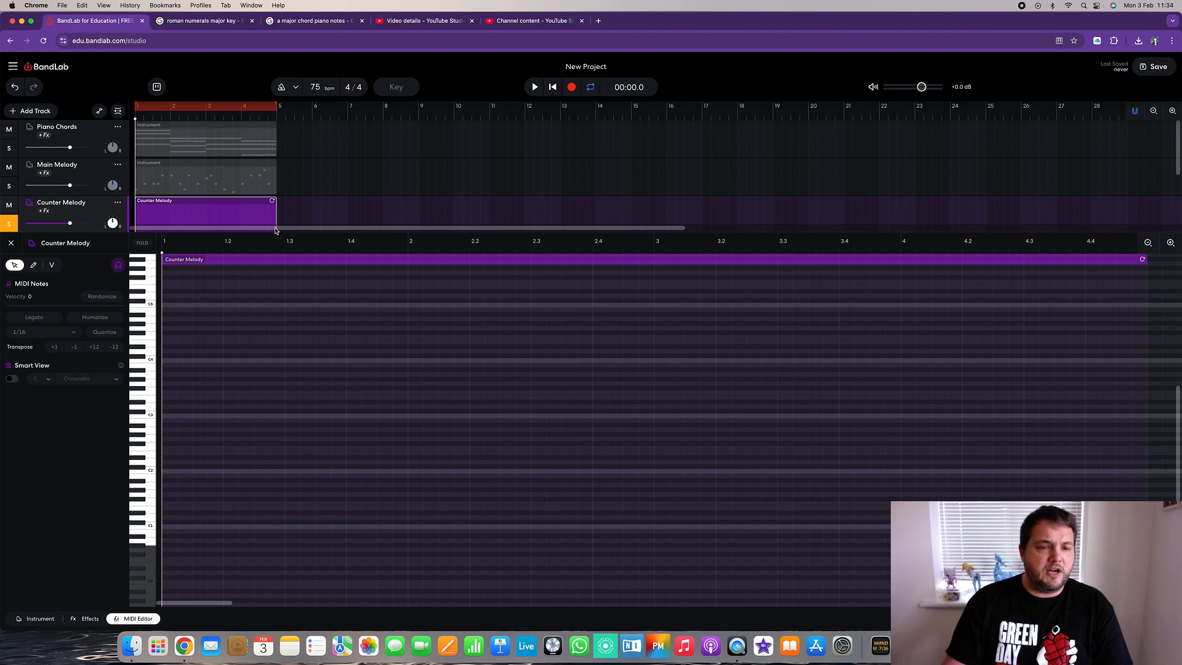
- Check the Counter Melody region's end against the other four-bar regions and reopen it in the MIDI editor
click(11, 243)
mouse_move(275, 229)
mouse_down()
mouse_move(200, 232)
mouse_move(276, 232)
mouse_up()
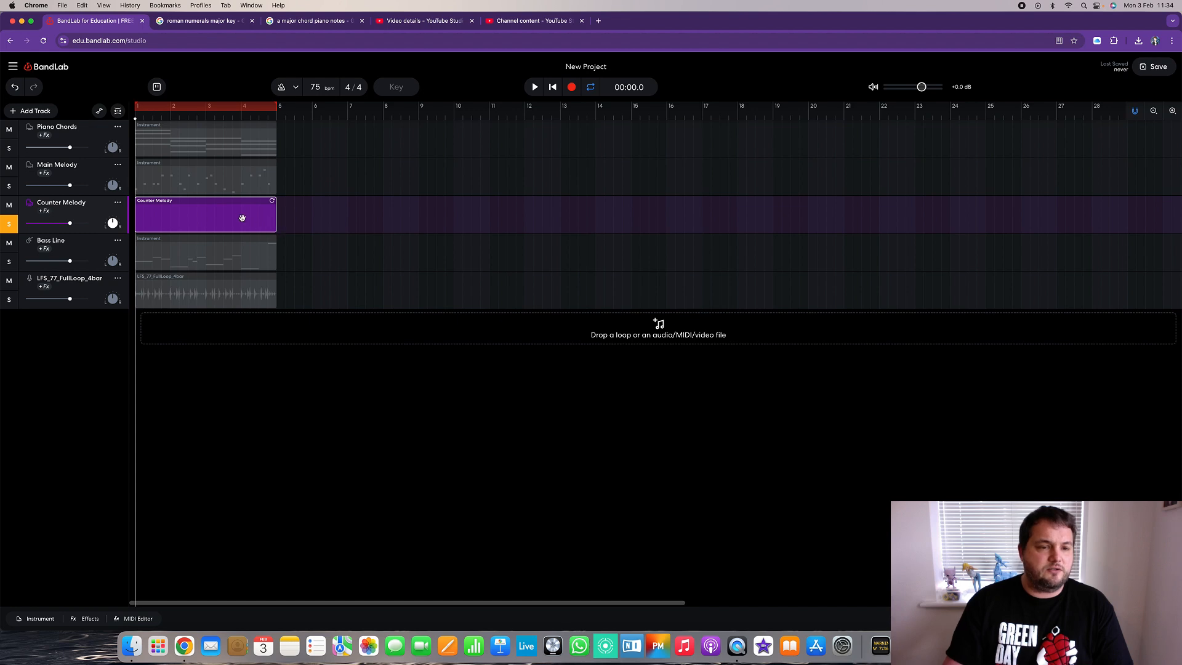
double_click(242, 218)
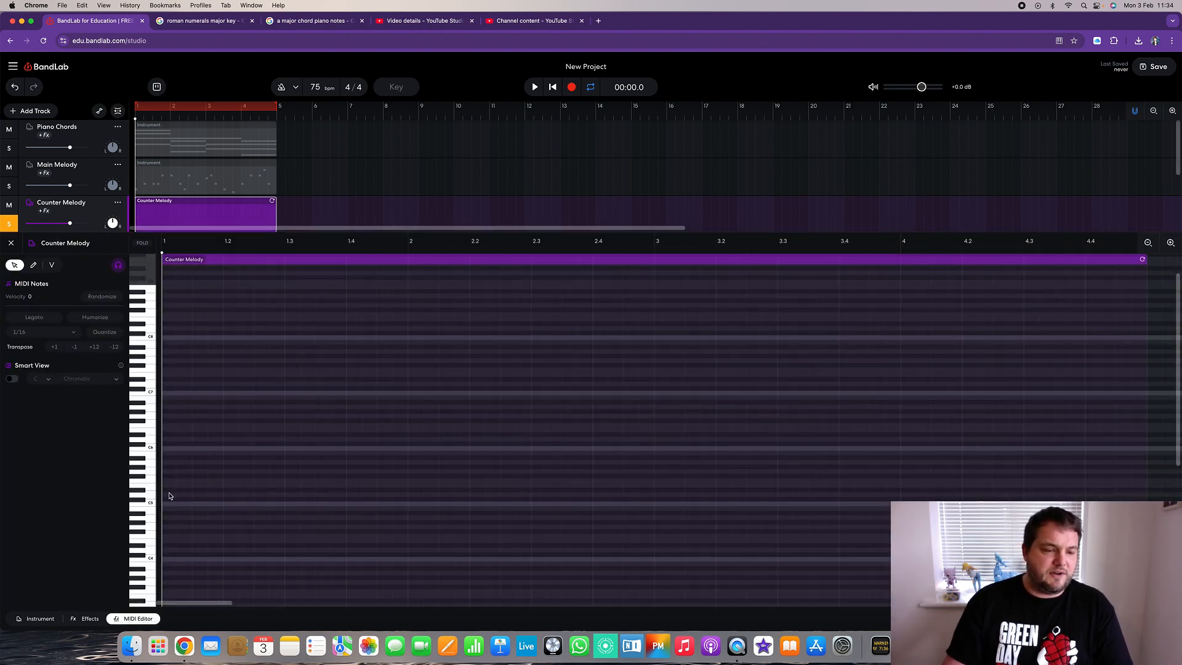
scroll(170, 530, down, 1)
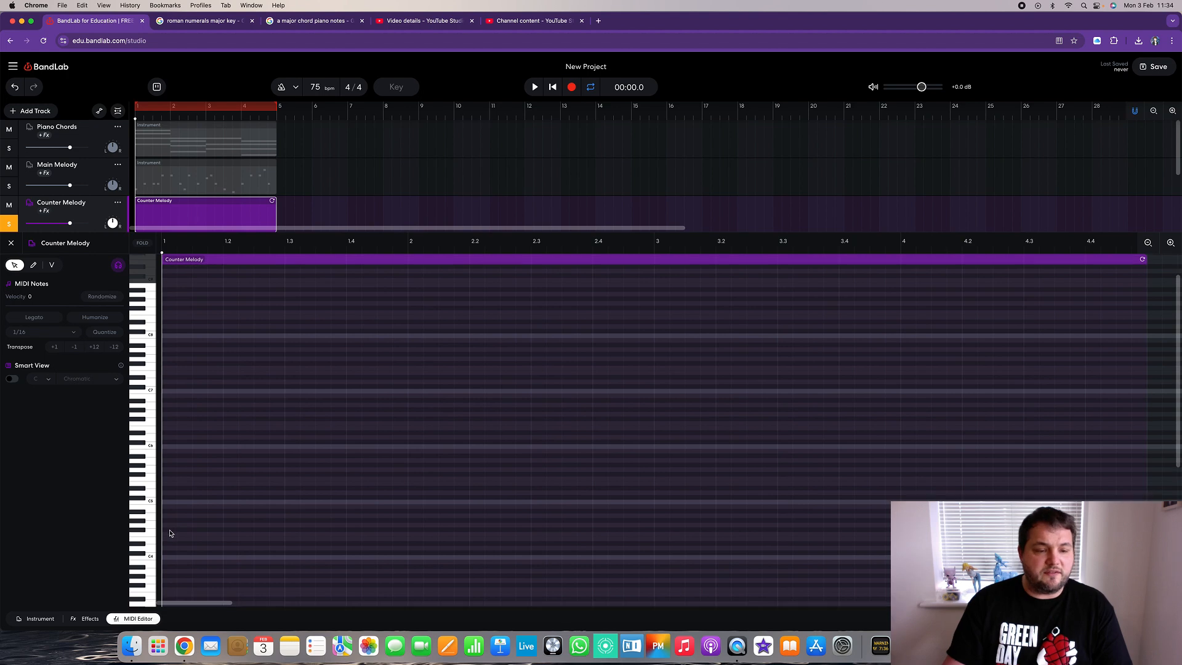
scroll(170, 530, down, 3)
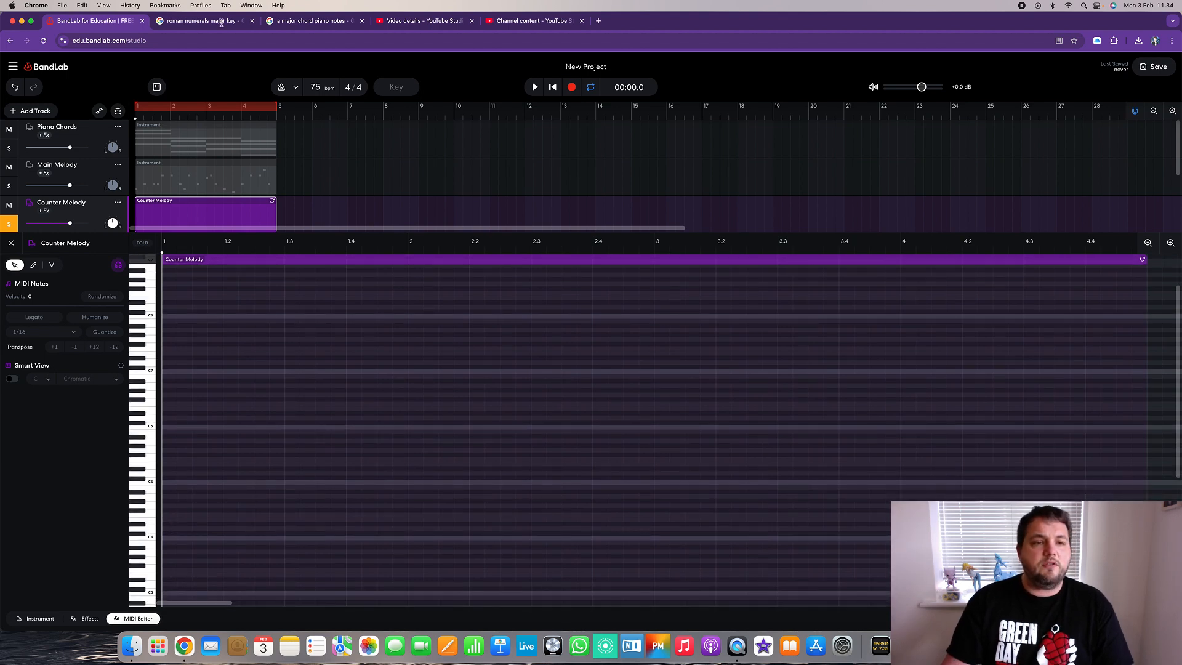
- Consult the roman numerals major key chart in the browser, and review the Main Melody notes back in BandLab
click(204, 21)
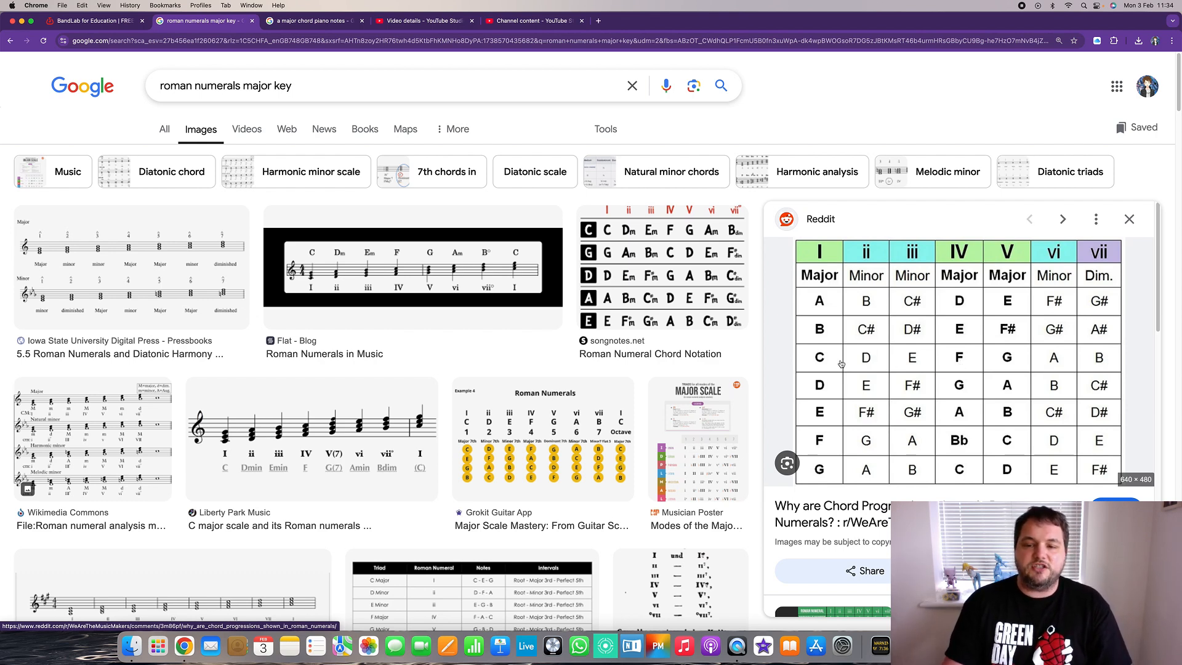
click(102, 21)
click(187, 176)
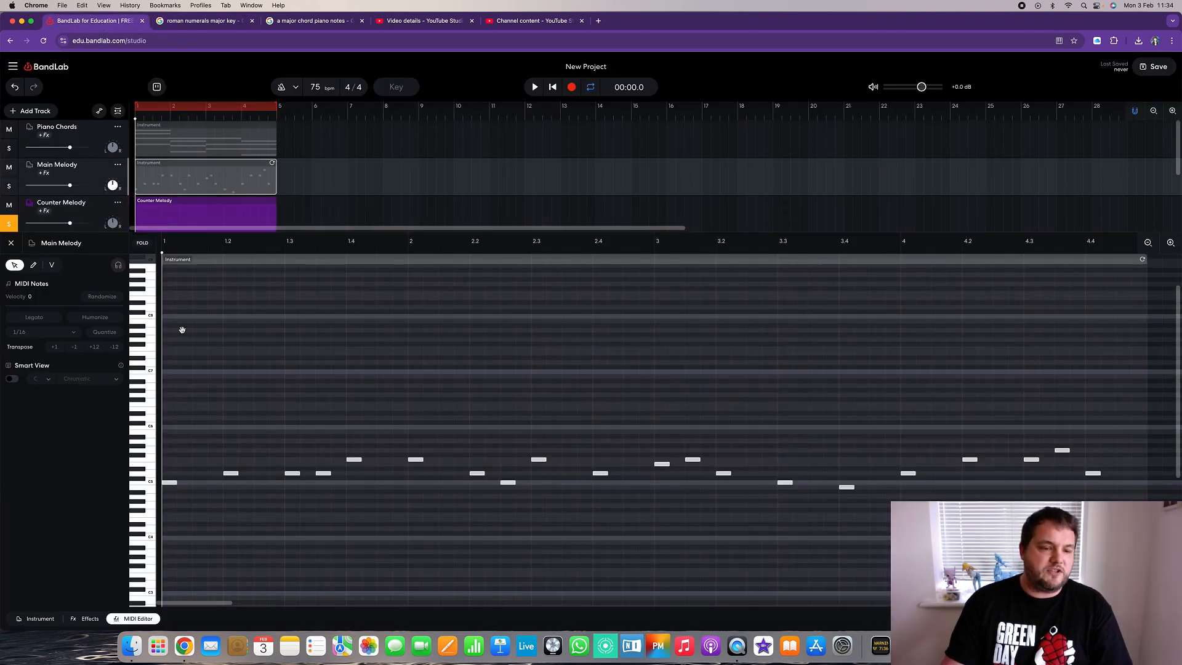
- Enter Counter Melody notes in bar 1: a one-beat G5 on beat 1, half-beat A5 on beat 3 and half-beat F5 on beat 4
click(218, 215)
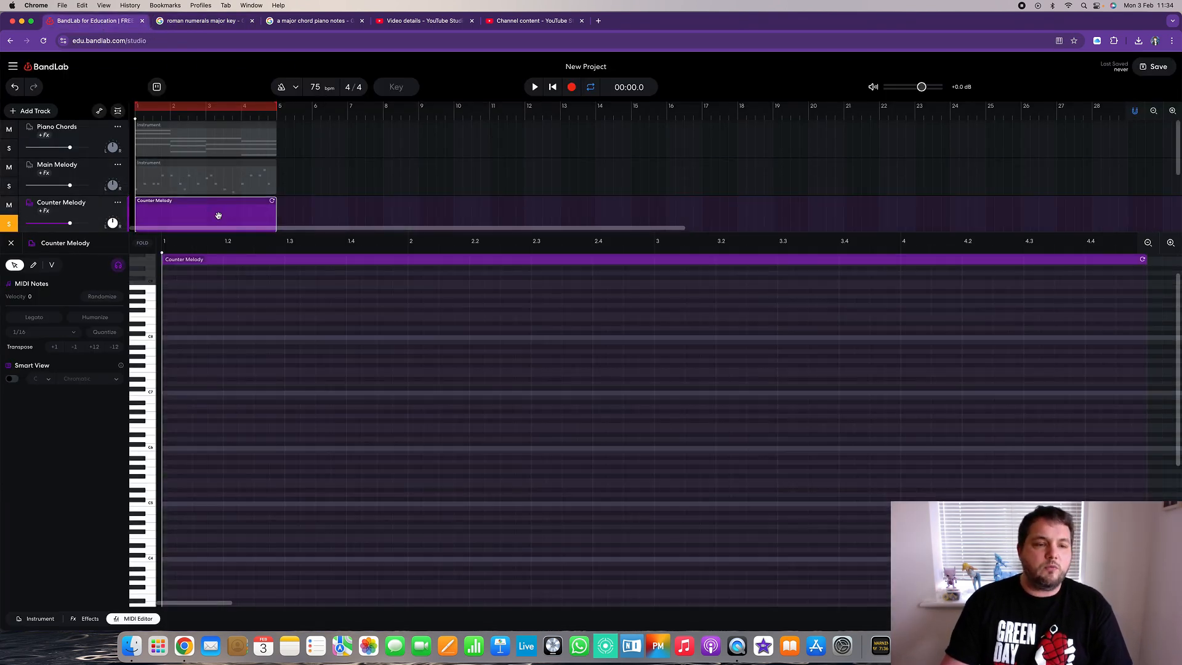
double_click(169, 473)
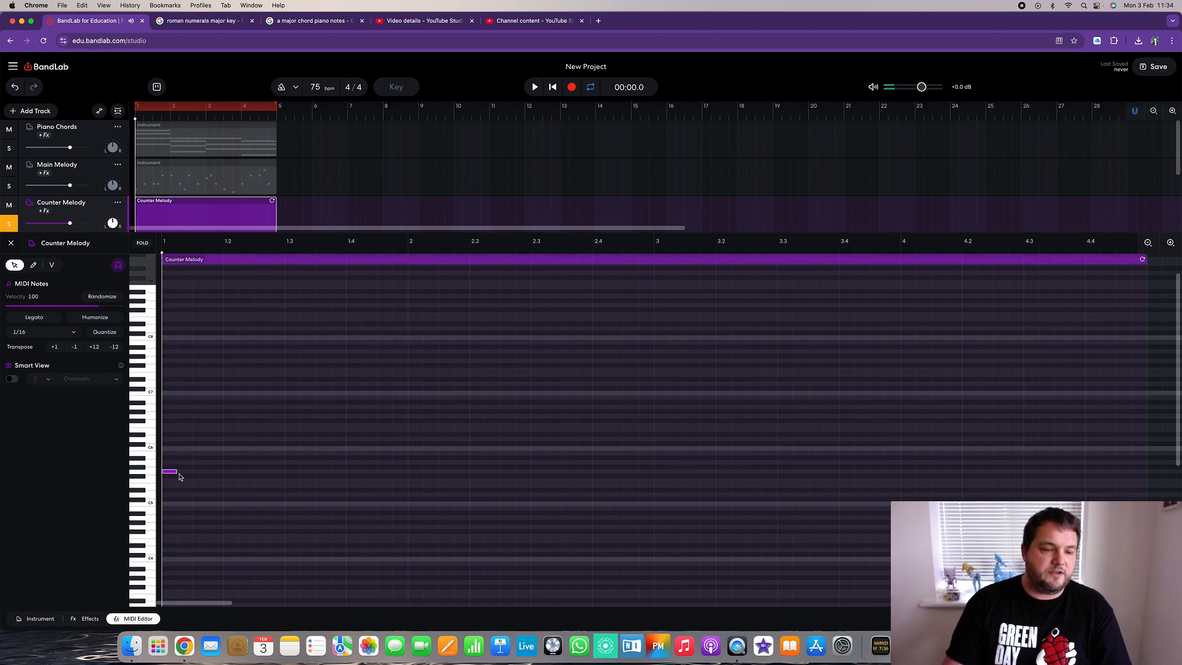
drag(177, 473, 218, 479)
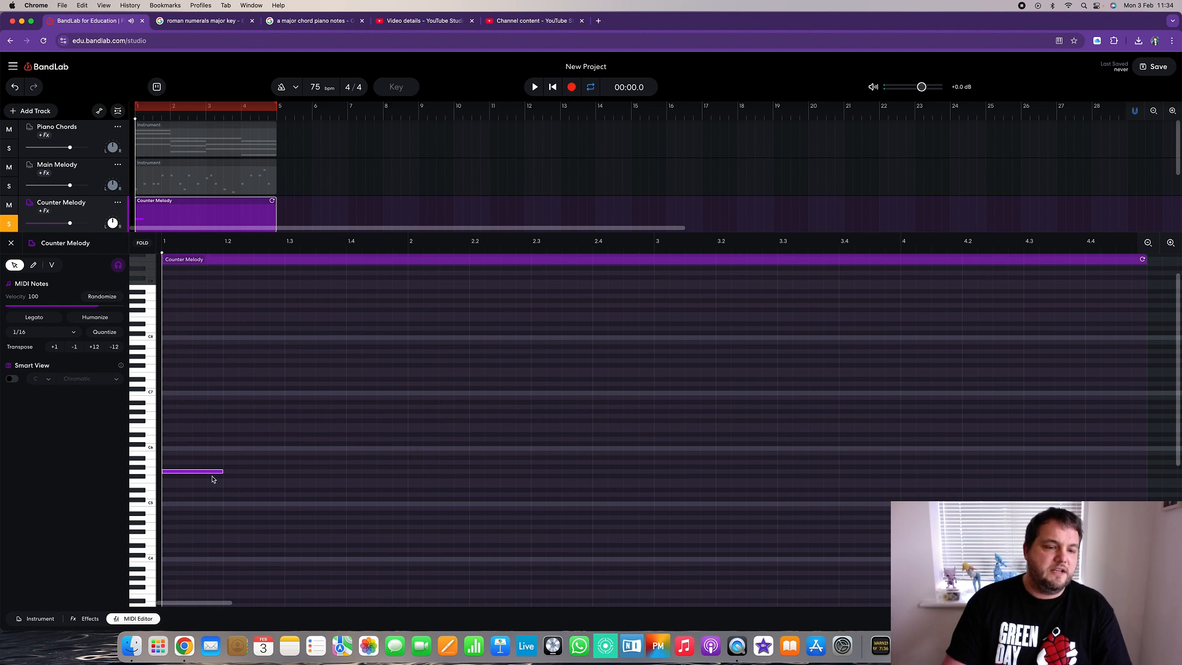
click(14, 190)
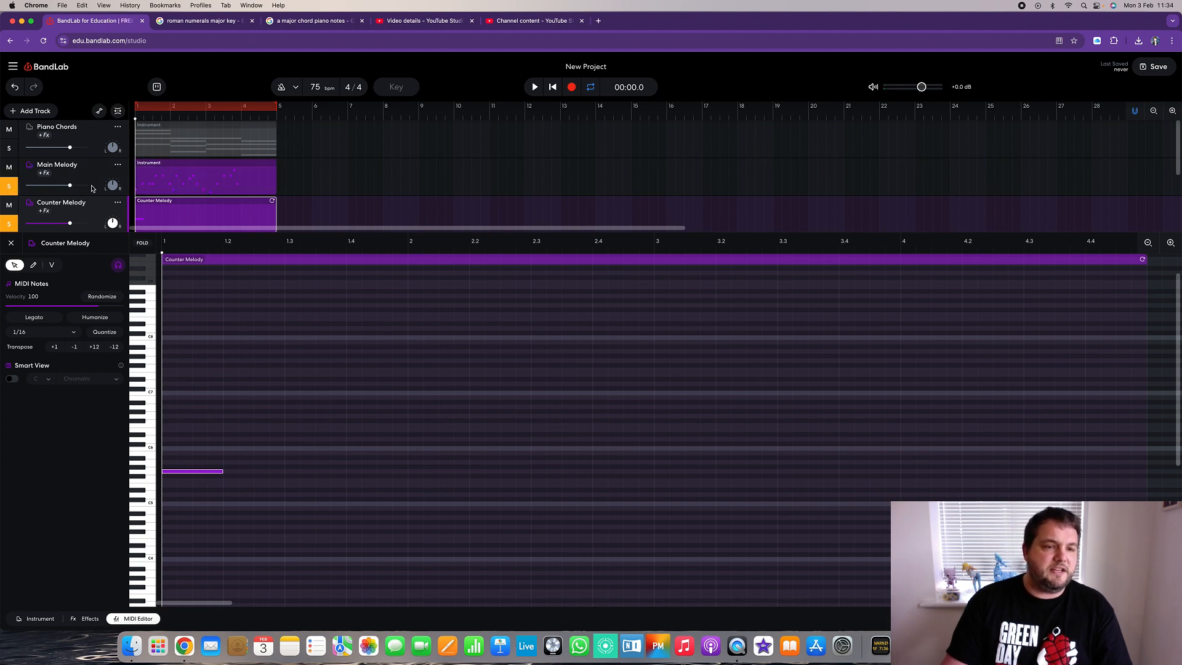
click(11, 188)
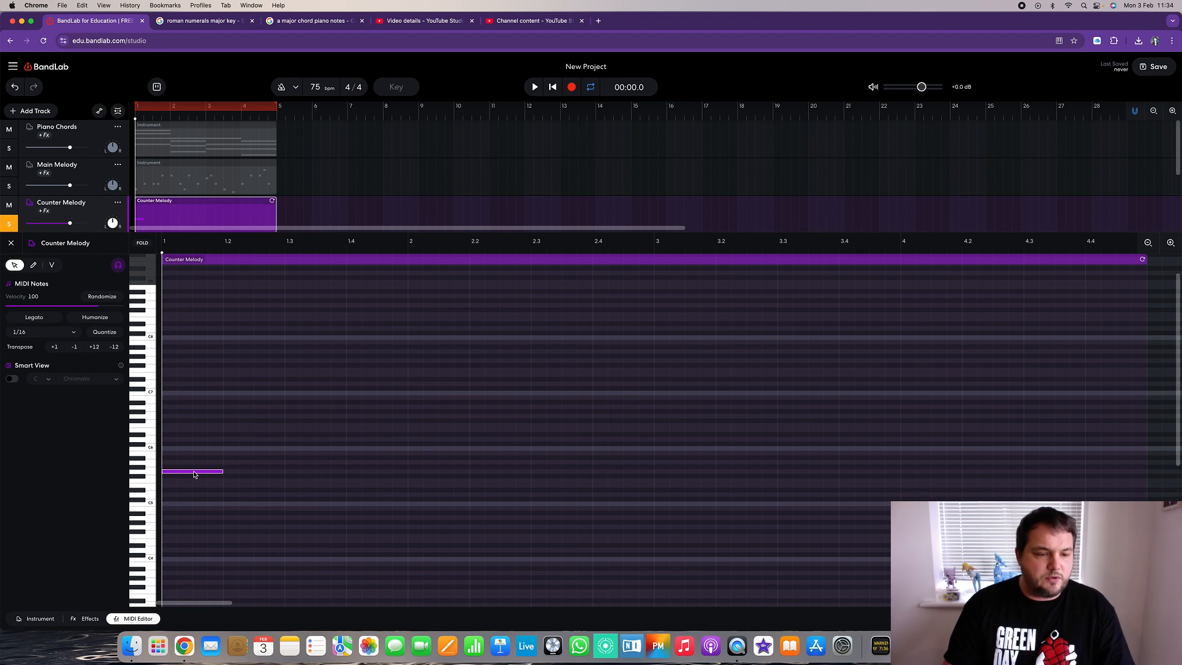
drag(194, 474, 361, 486)
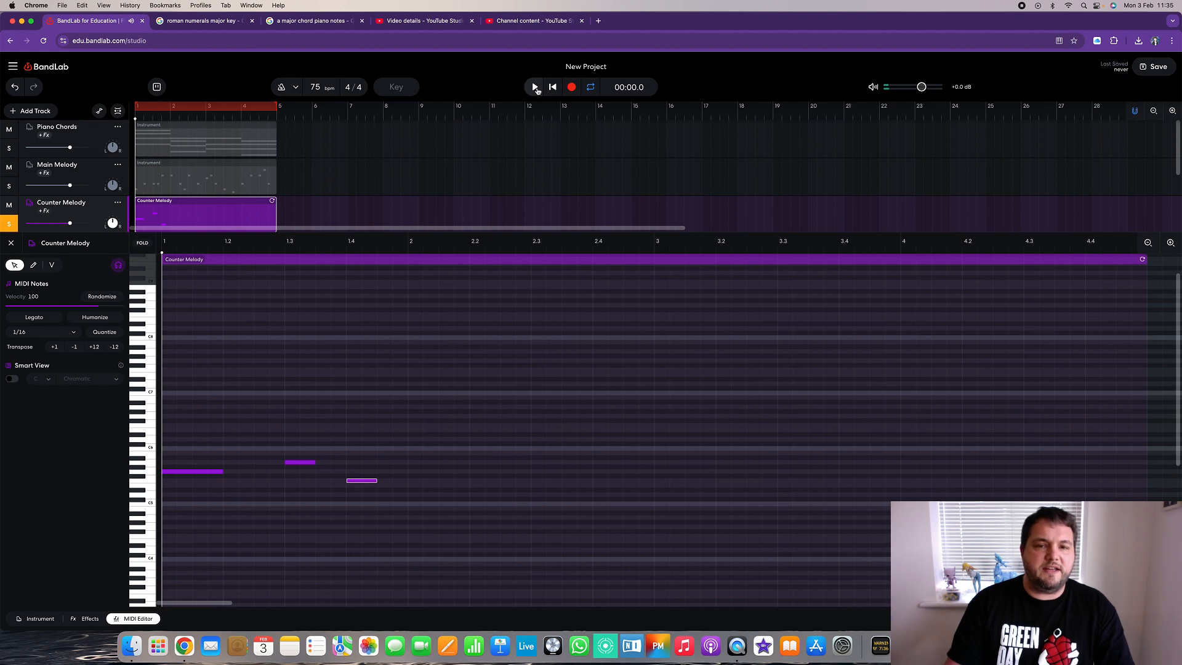
- Play back the Counter Melody alone, and again with the Main Melody track soloed alongside it
click(536, 88)
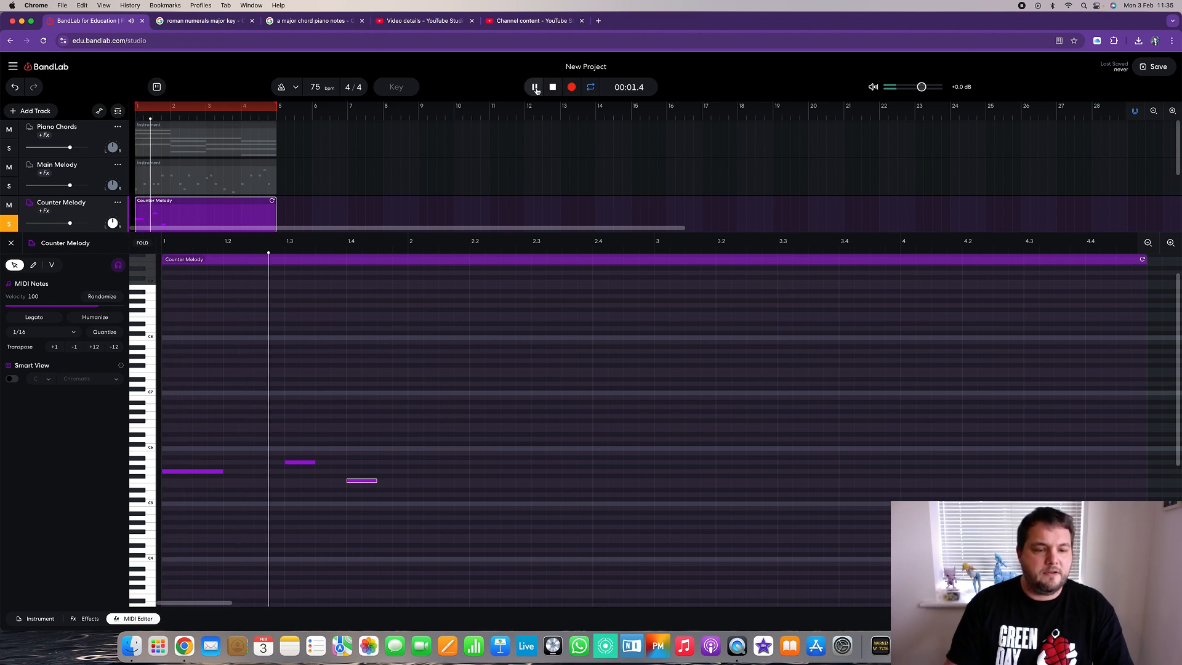
key(space)
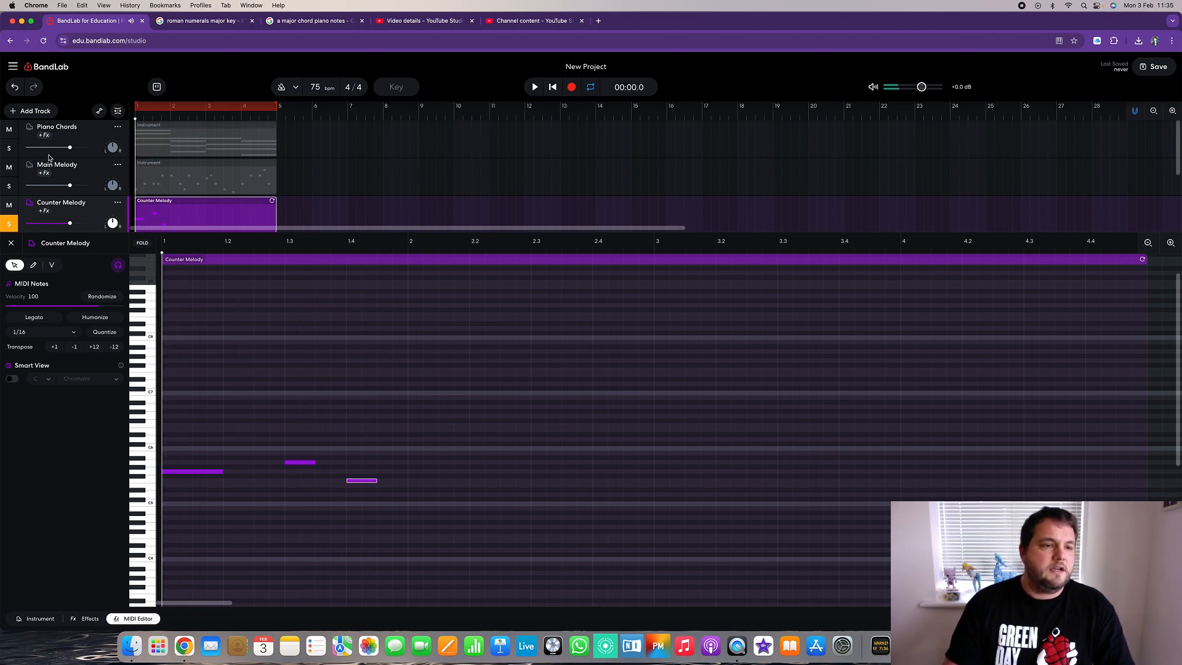
click(18, 188)
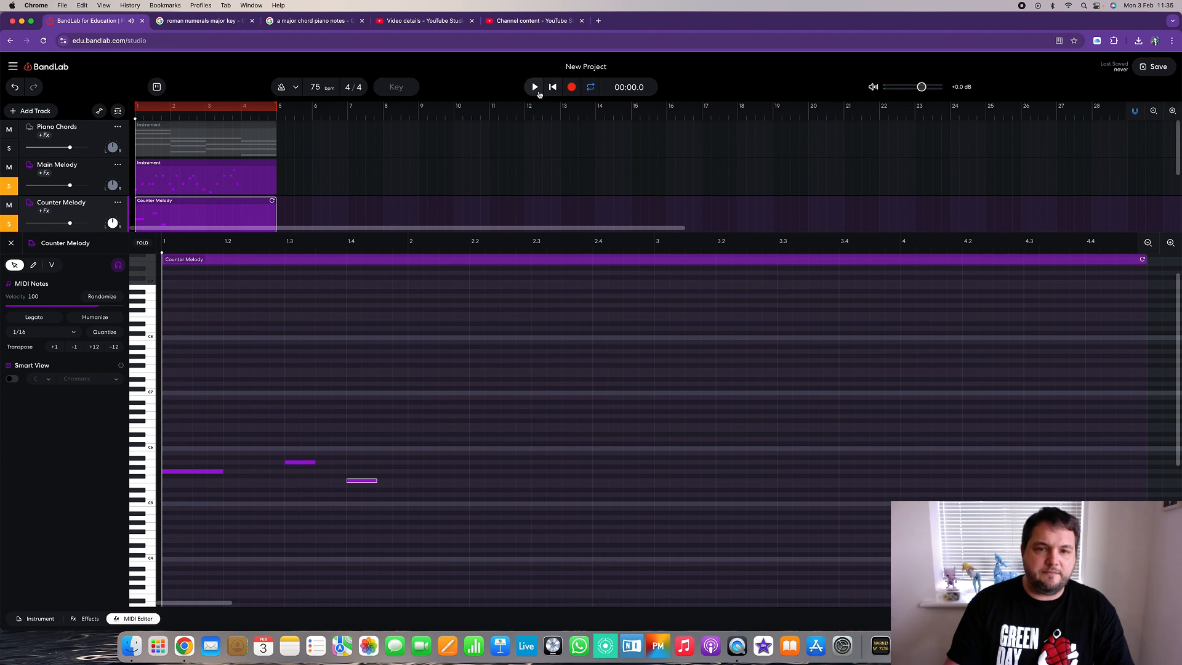
click(536, 89)
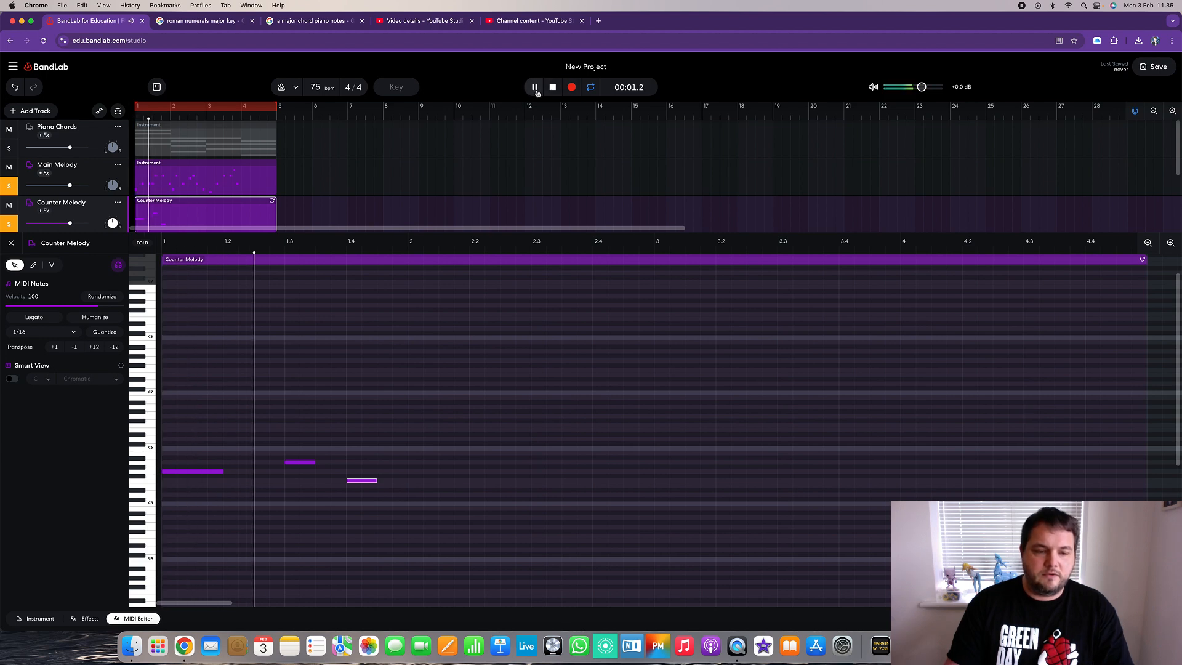
click(553, 89)
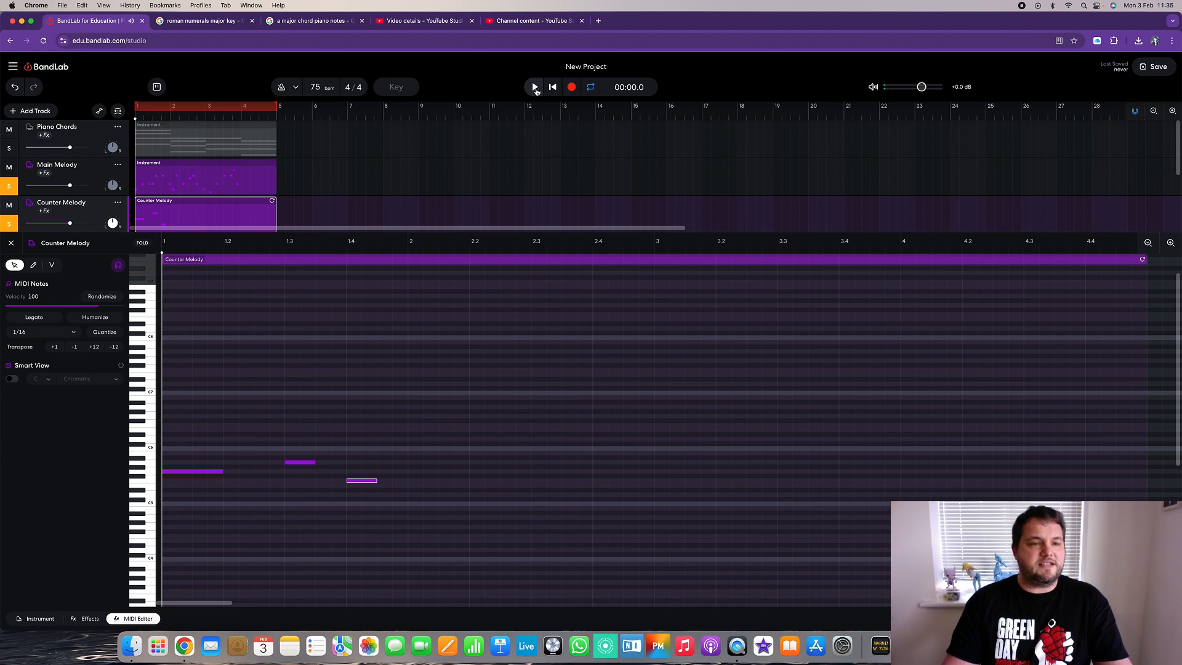
- Replay both melodies' opening and add Counter Melody notes in bar 2: half-beat A5 on beat 1, half-beat B5 on beat 2, one-beat G5 on beat 4
click(536, 90)
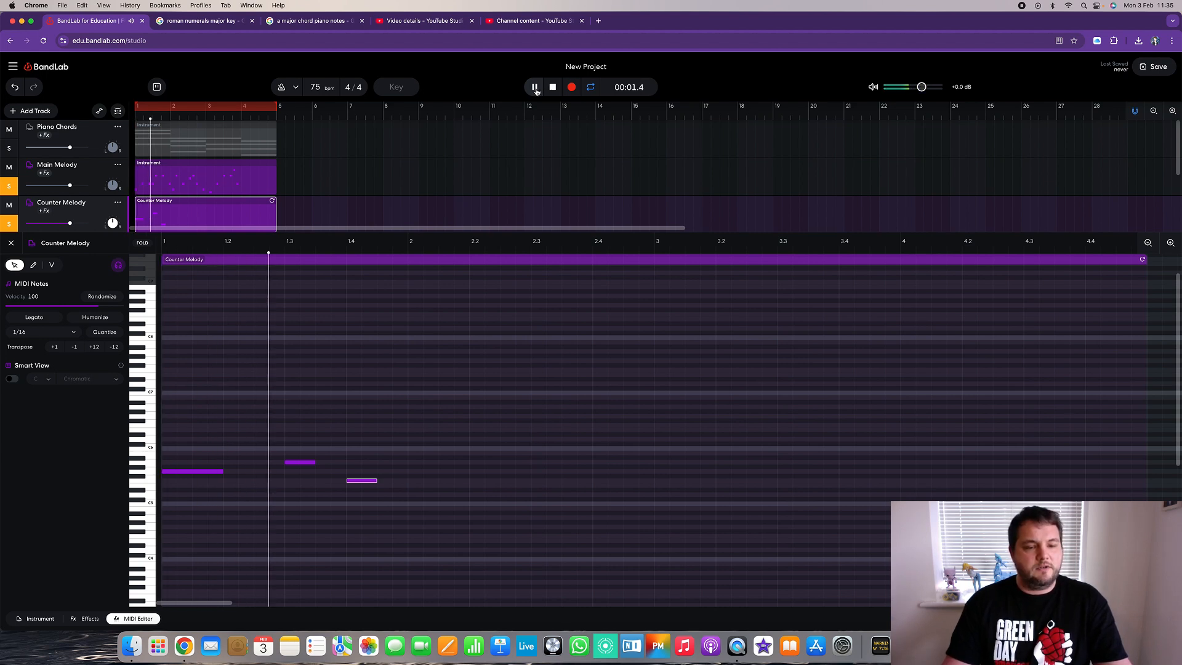
click(553, 88)
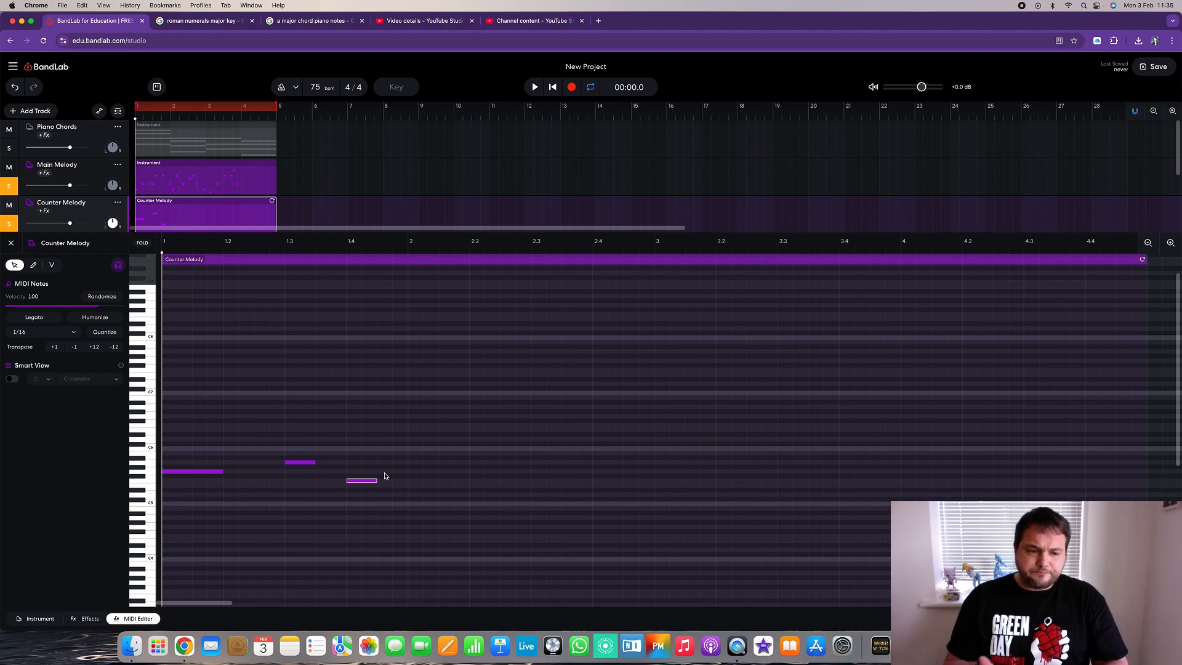
click(185, 472)
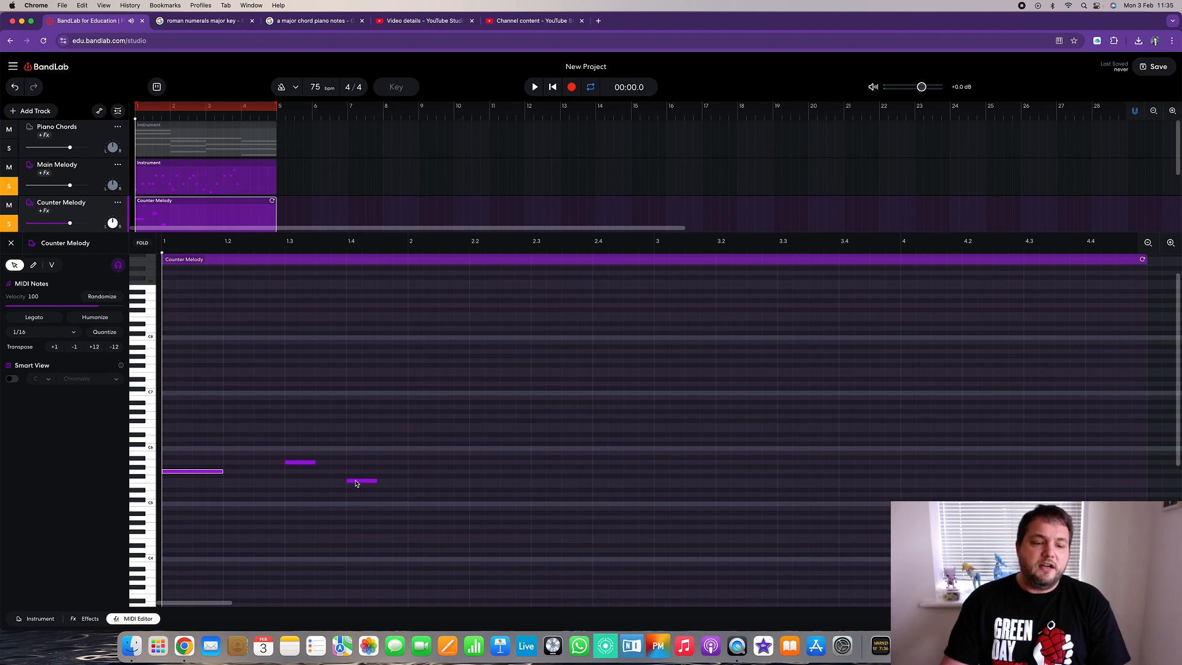
double_click(415, 464)
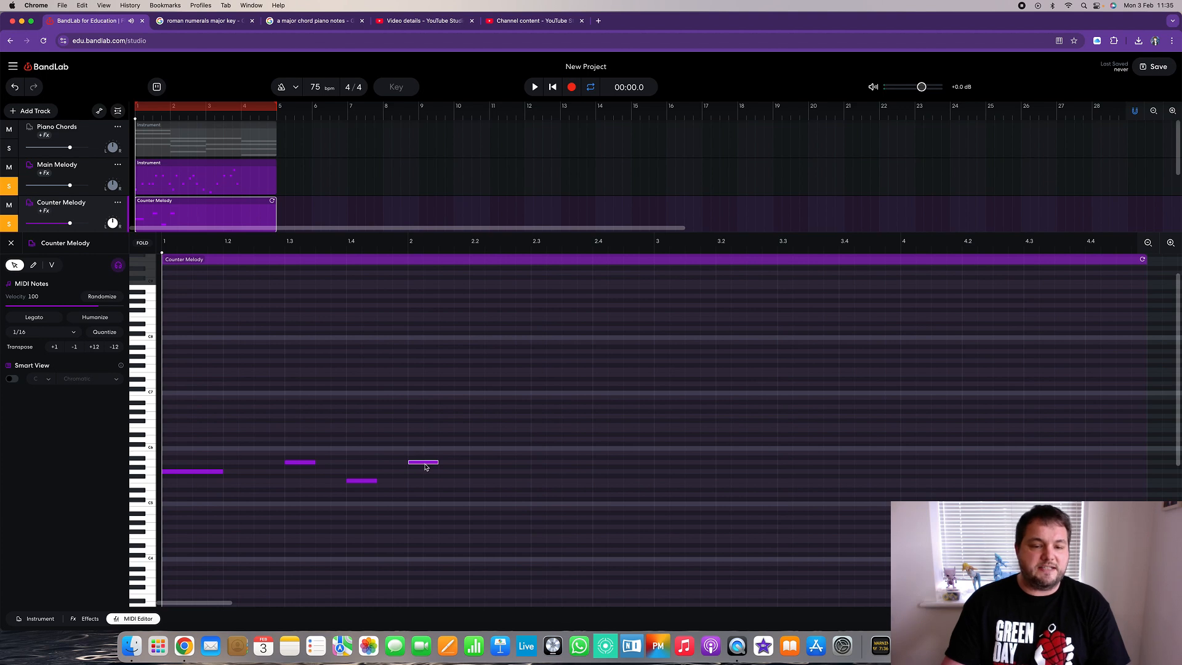
click(438, 463)
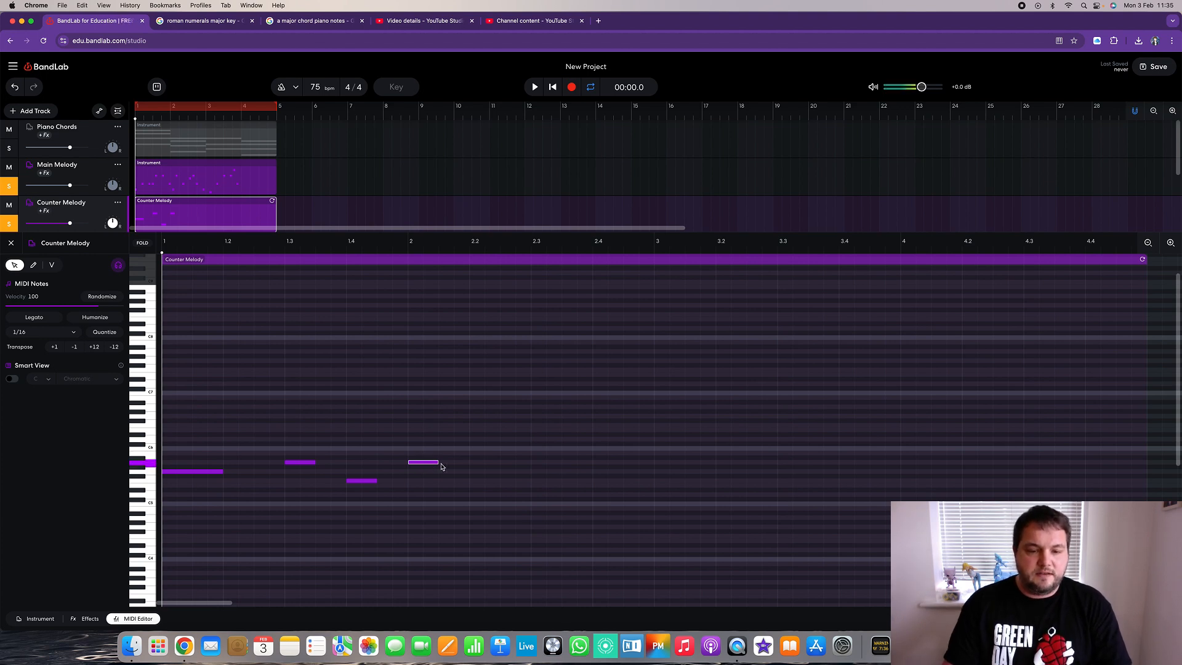
alt+drag(424, 463, 651, 474)
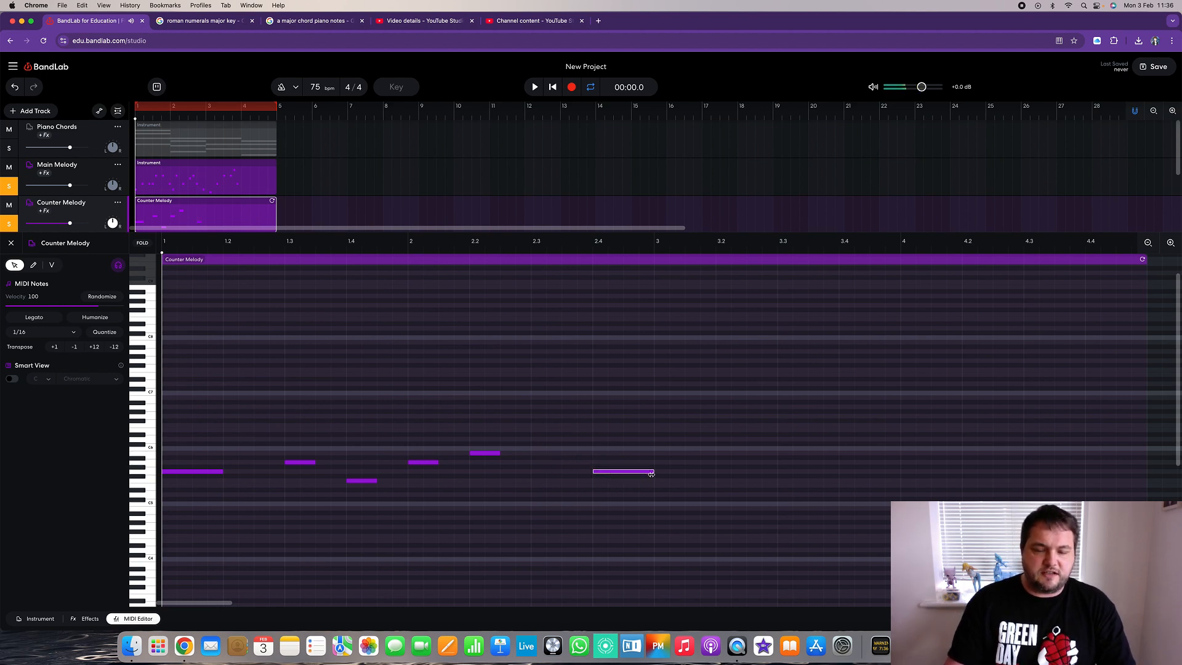
- Play back the first two bars of the Counter Melody alone, and again with the Main Melody soloed too
click(9, 187)
key(space)
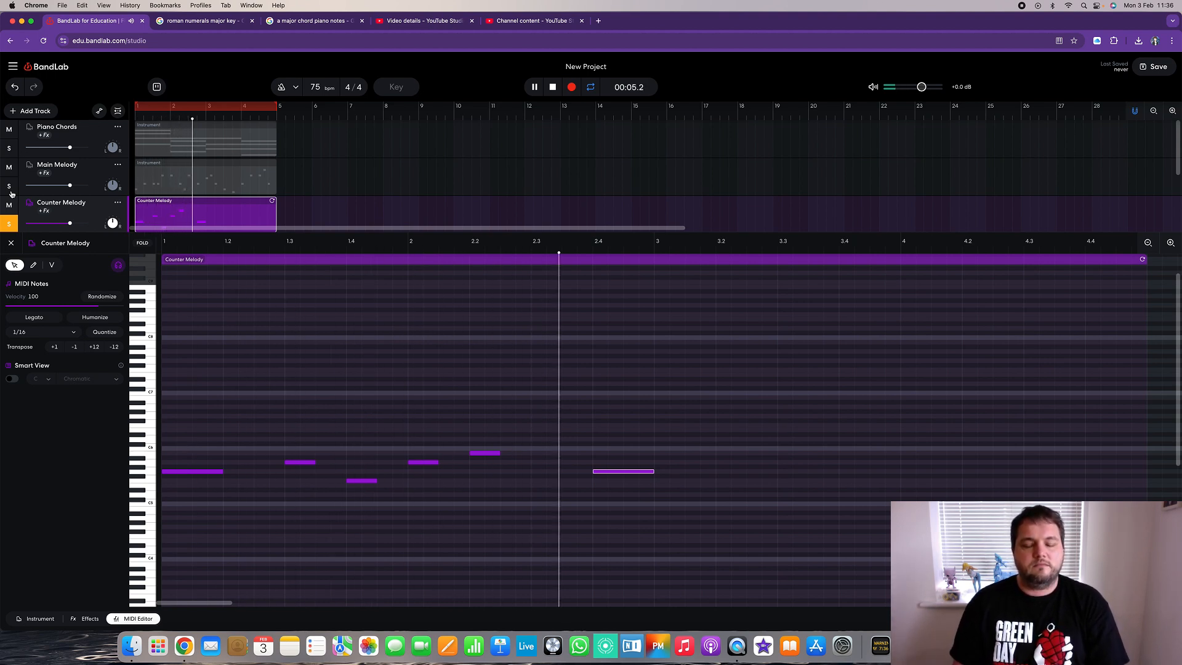
key(space)
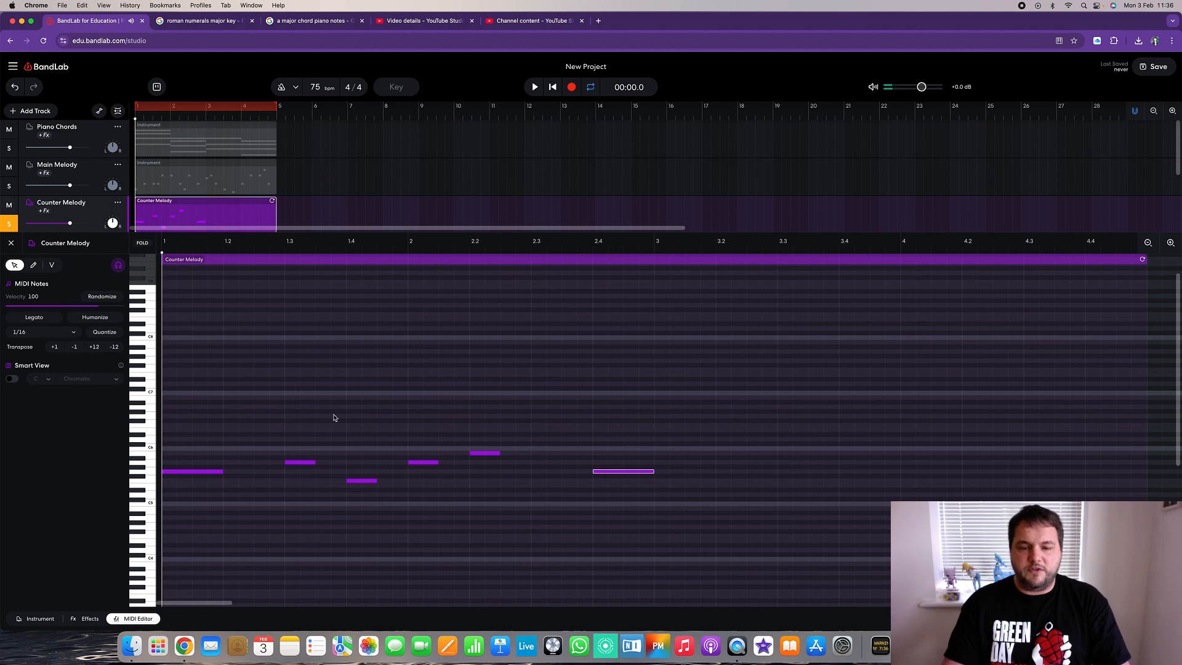
click(8, 187)
key(space)
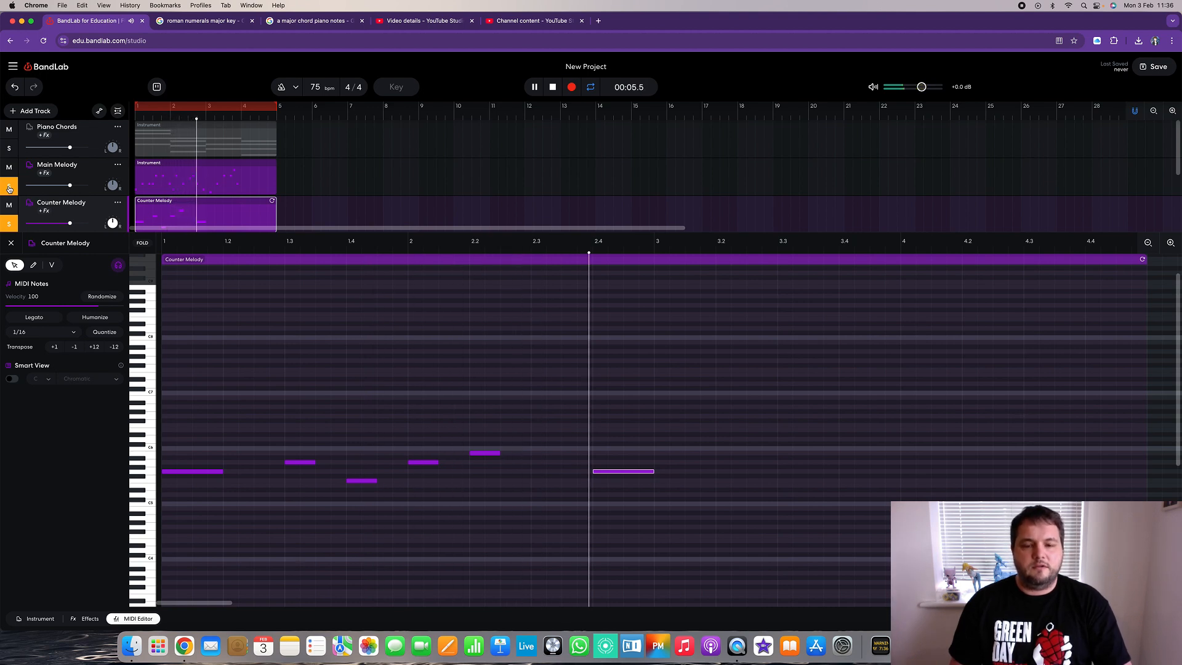
key(space)
- Raise the Counter Melody note on beat 2 of bar 2 to C6 and play back both melodies together
click(485, 456)
drag(485, 455, 484, 450)
key(space)
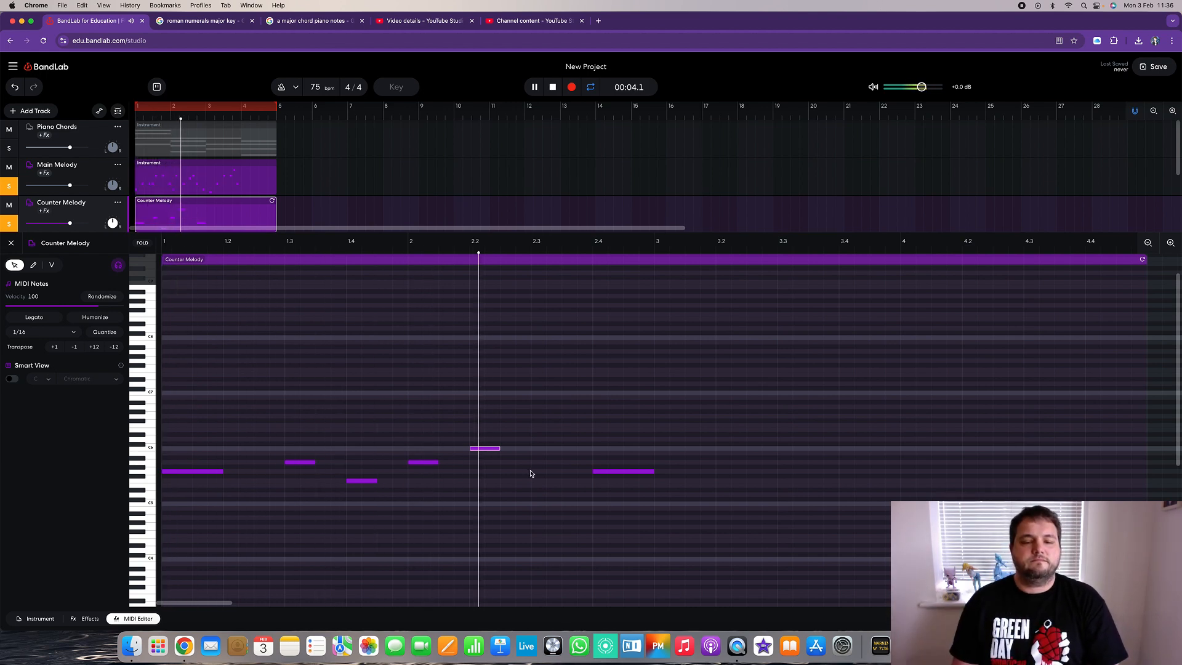
key(space)
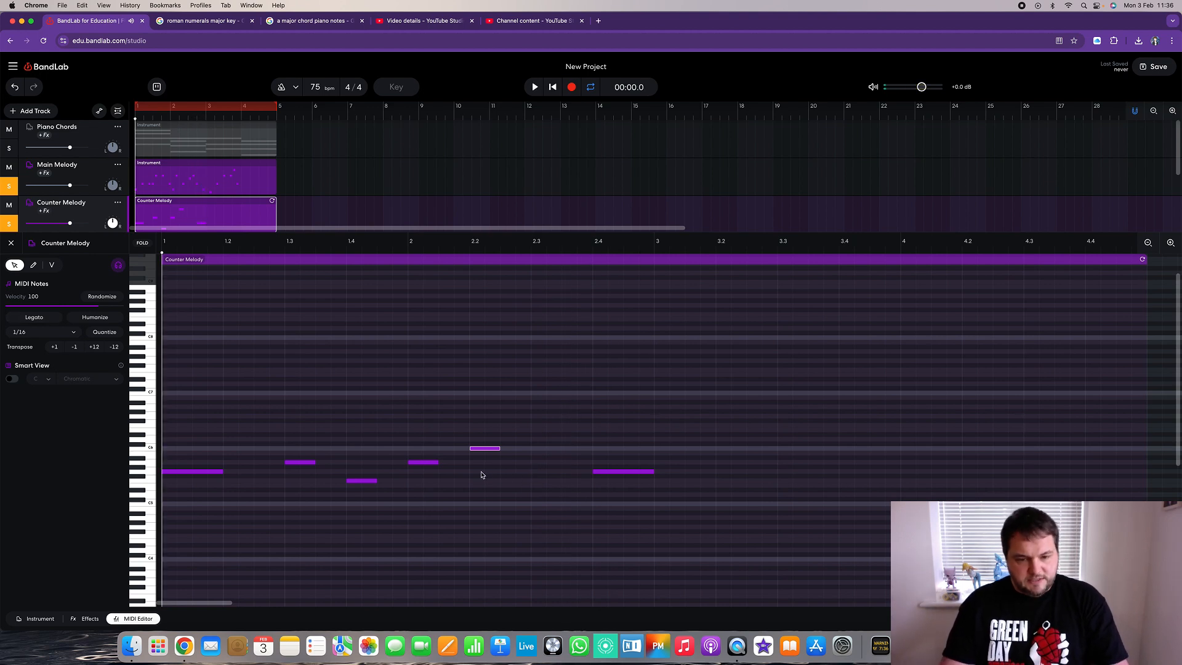
- Add Counter Melody notes in bar 3: a half-beat G5 on beat 2 and a one-beat A5 on beat 3
click(634, 472)
drag(635, 473, 754, 472)
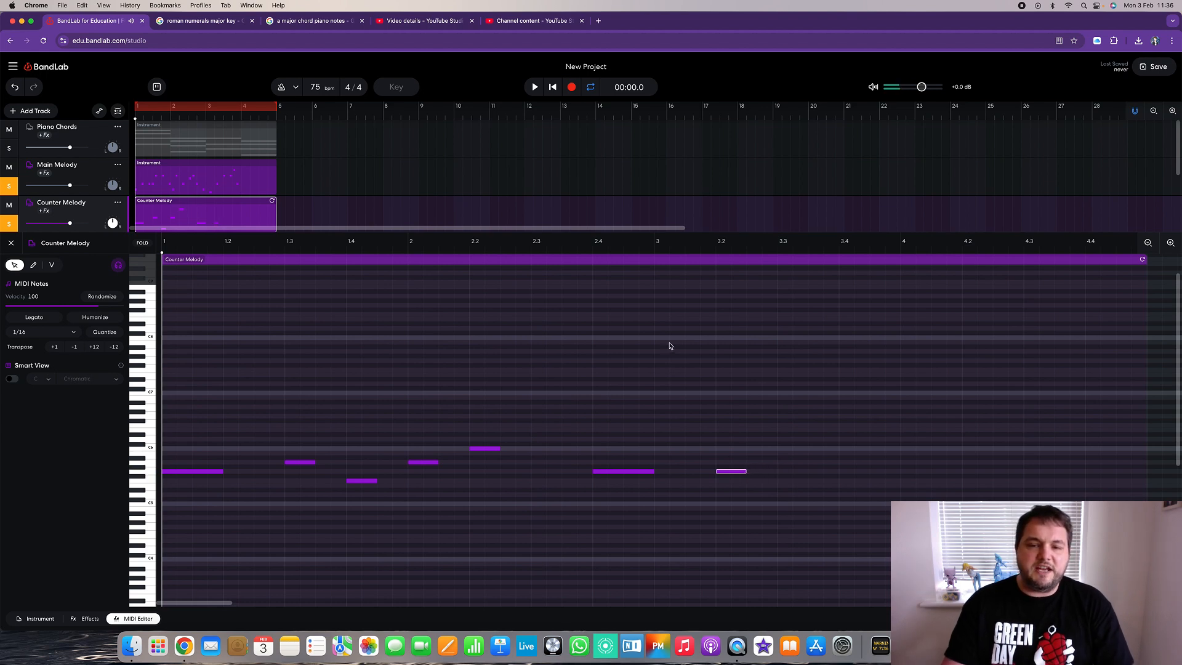
drag(730, 476, 837, 467)
click(851, 460)
key(BackSpace)
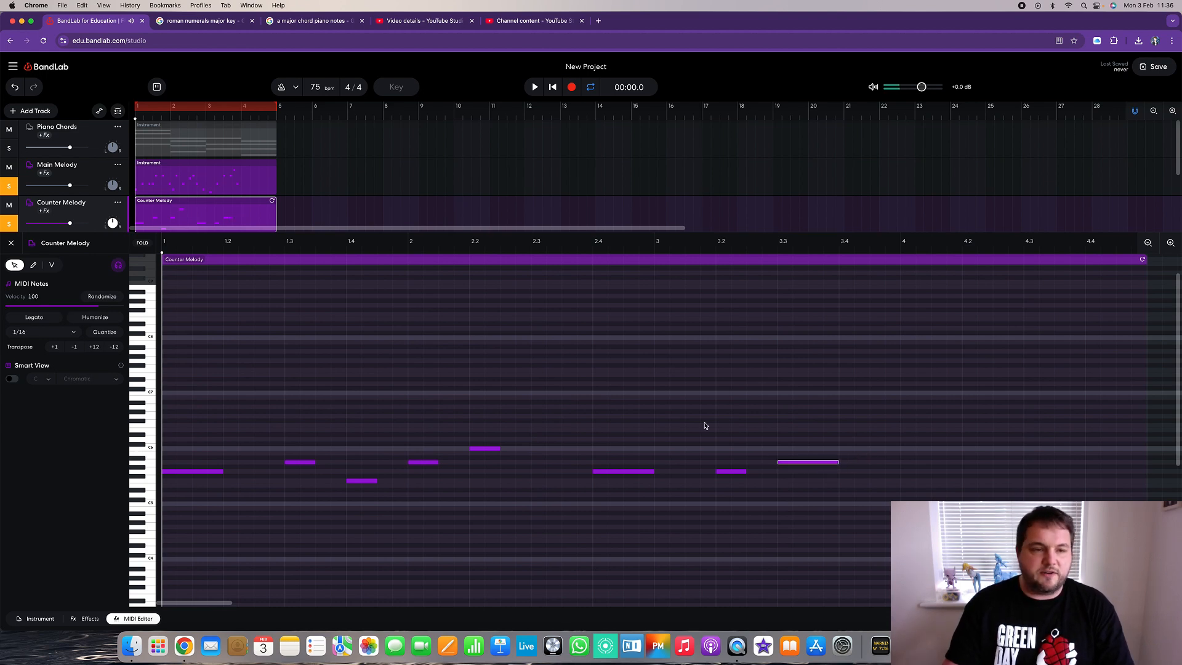
- Turn off the Main Melody's solo and play back the first three bars of the Counter Melody alone
click(11, 184)
key(space)
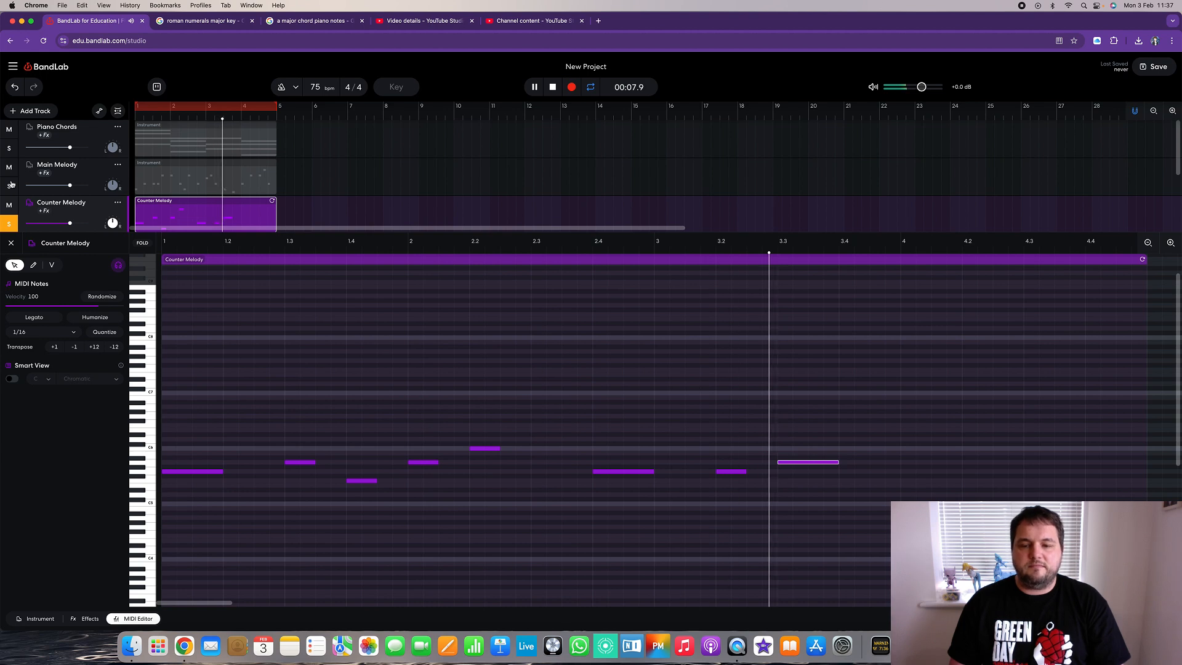
key(space)
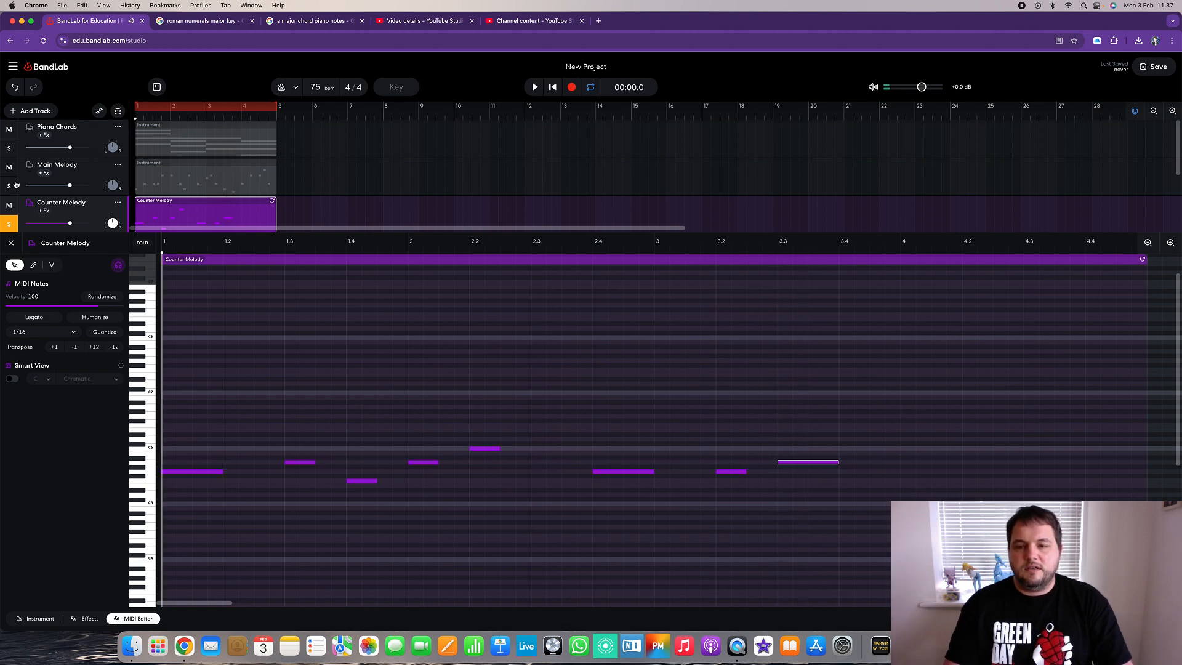
- Add Counter Melody notes in bar 4: a one-beat A5 on beat 1 and a one-beat G5 on beat 3
double_click(908, 466)
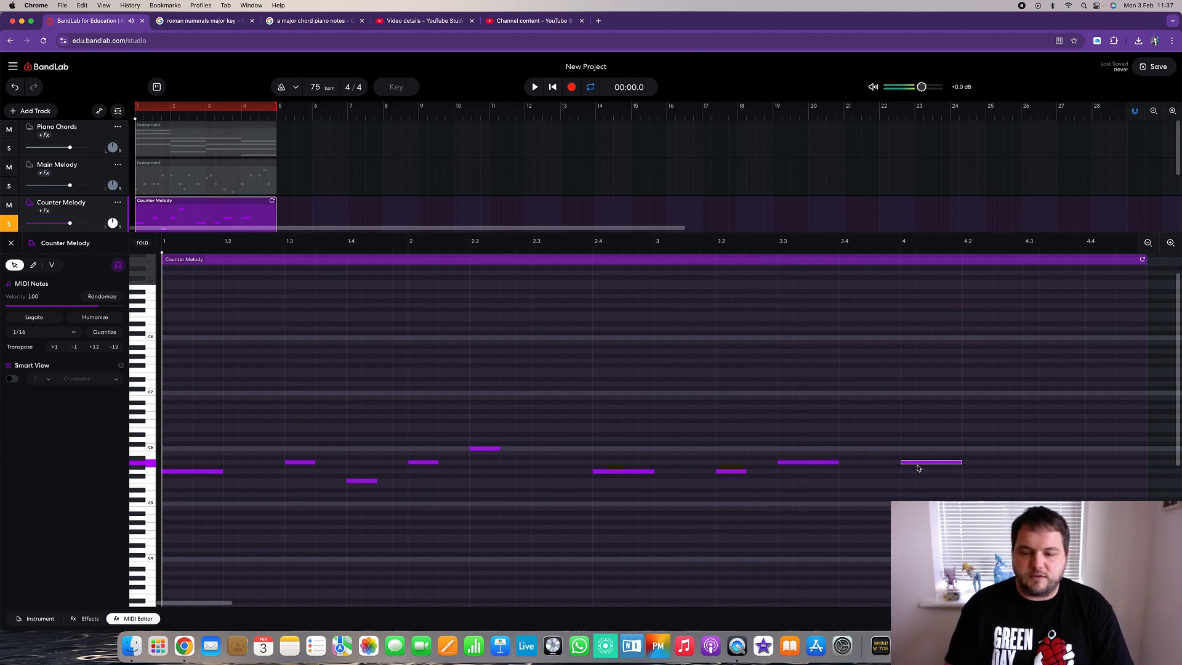
double_click(1042, 466)
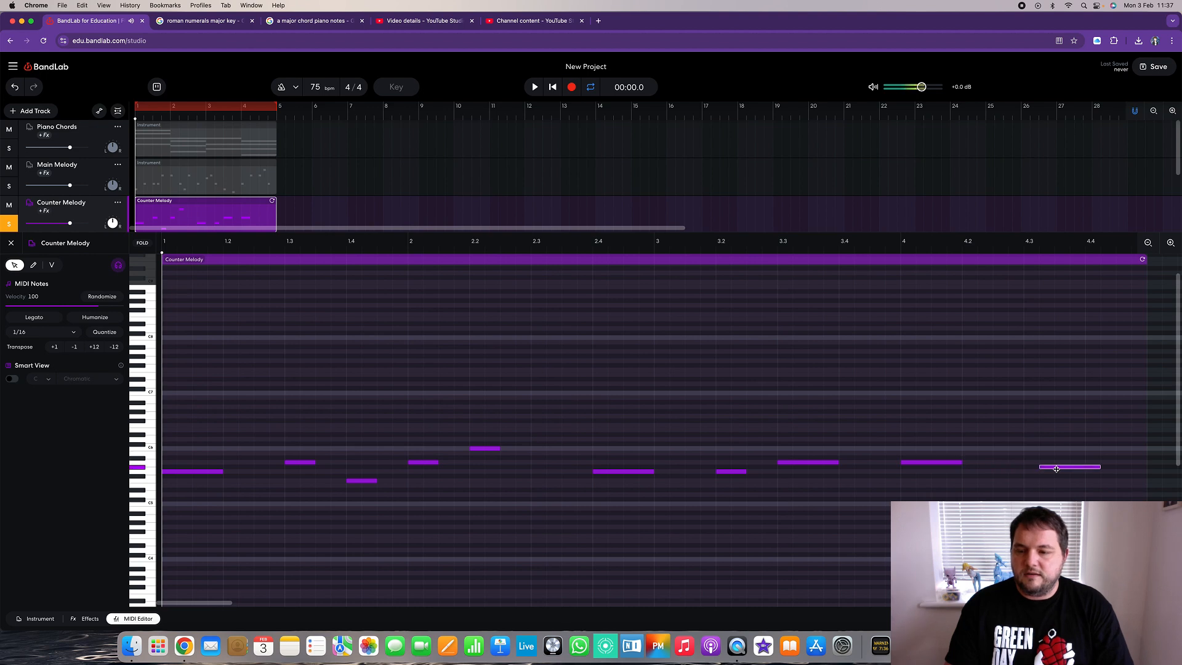
drag(1041, 465, 1041, 476)
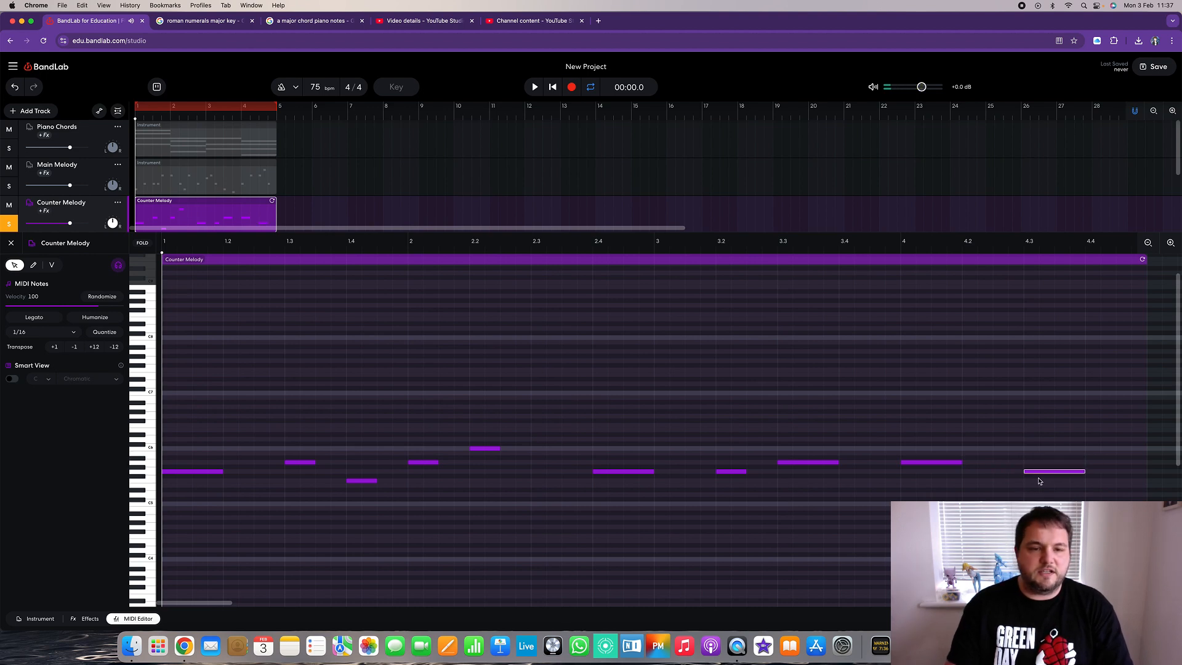
- With the Main Melody soloed as well, reopen the Counter Melody region and move all its notes down one octave
click(10, 244)
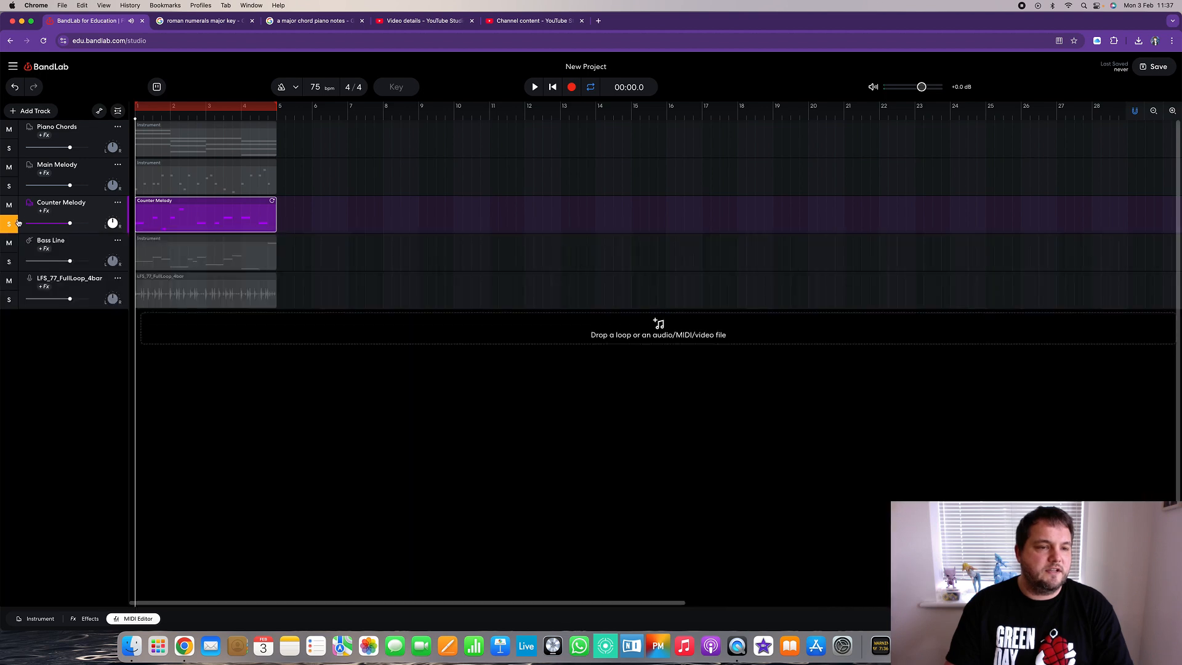
double_click(163, 216)
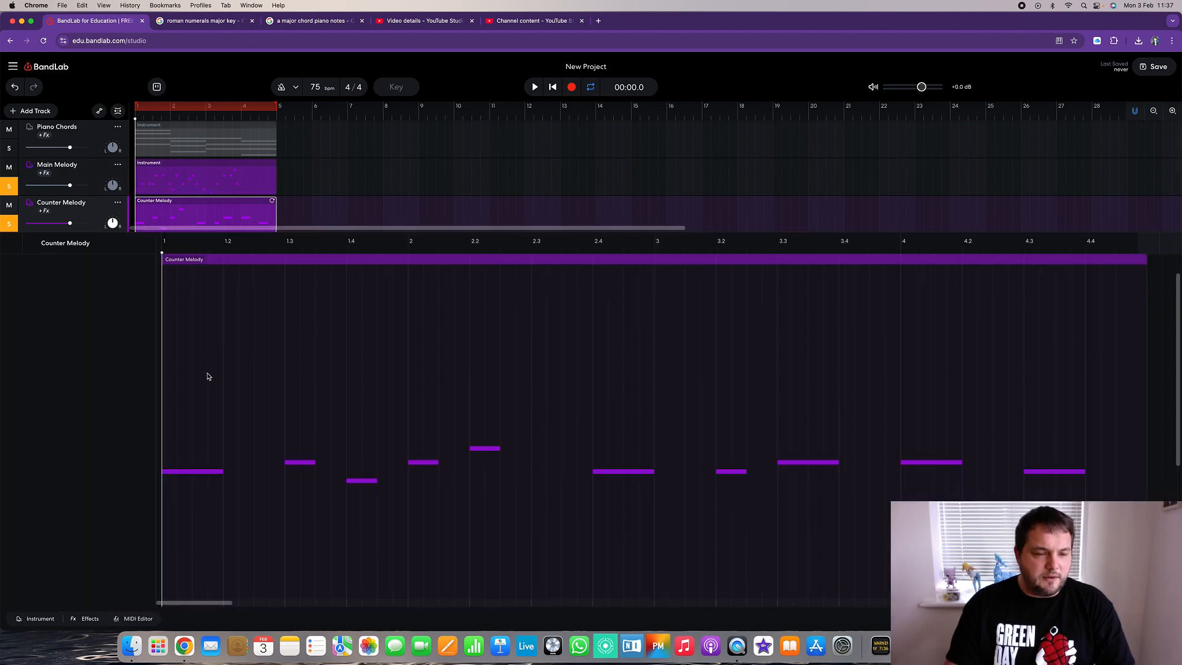
drag(177, 505, 244, 476)
drag(189, 379, 1099, 521)
drag(185, 476, 185, 530)
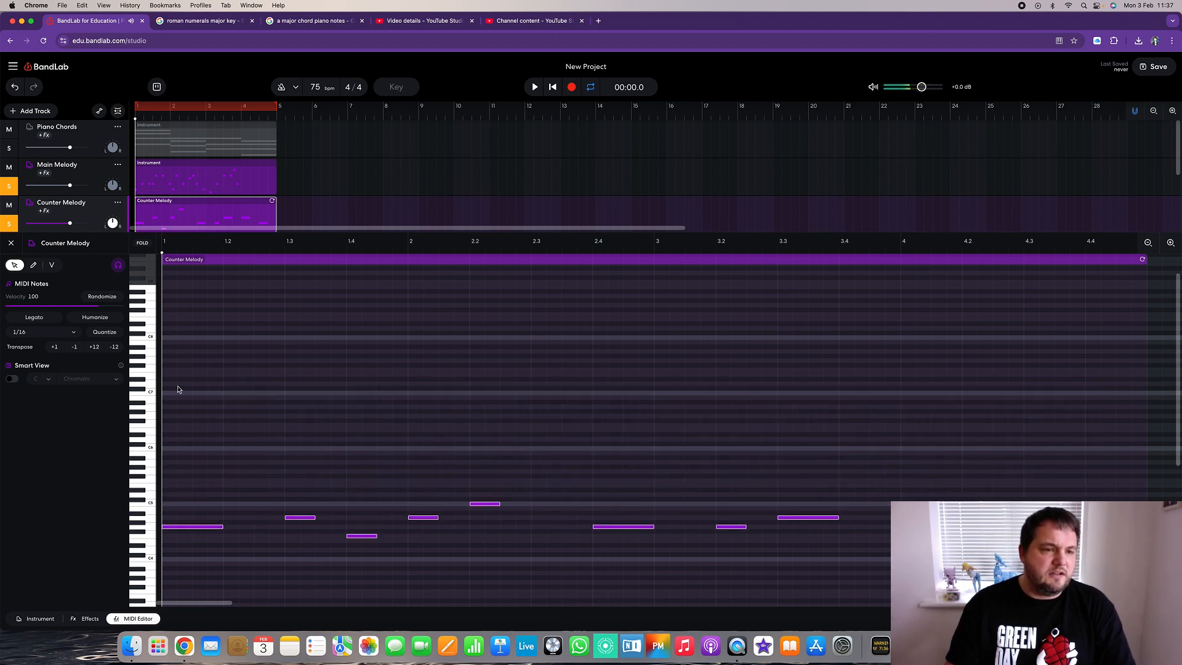
- Play back the lowered Counter Melody with the Main Melody, compare both regions' notes in the MIDI editor, and close the editor
key(space)
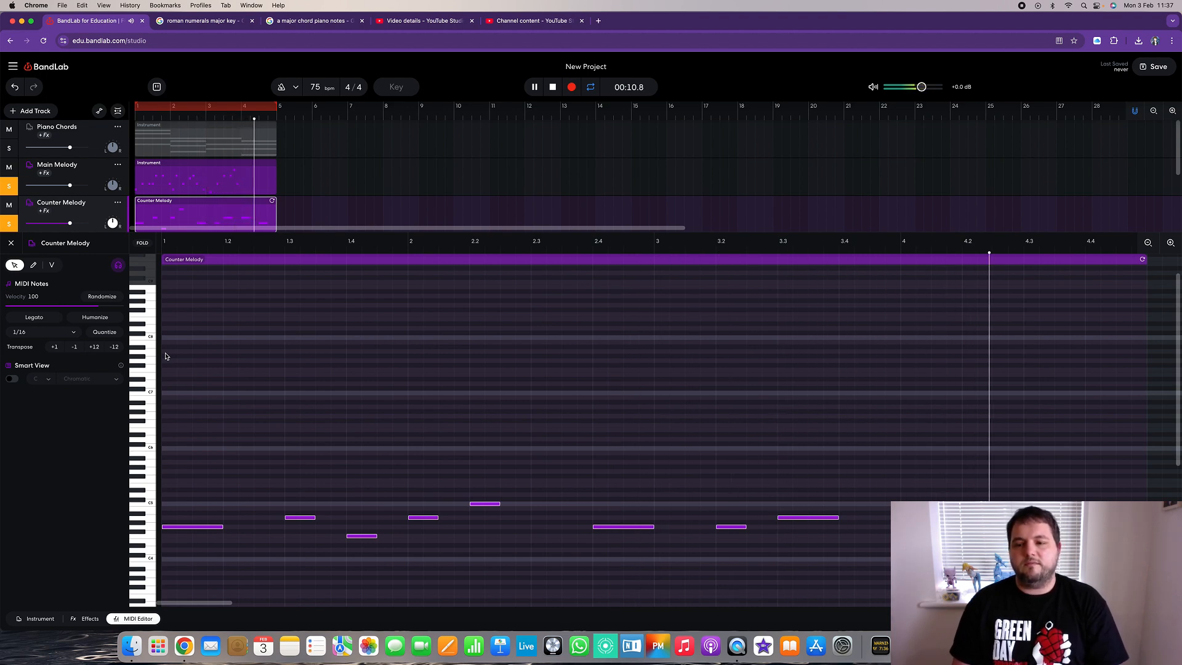
key(space)
click(189, 177)
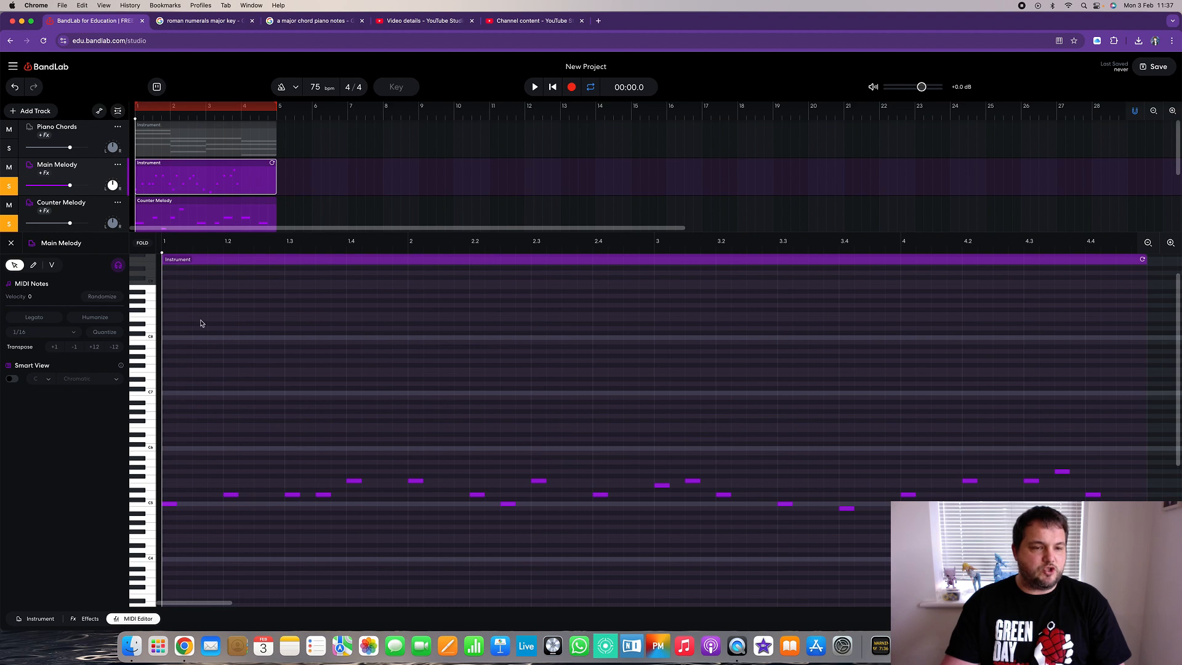
click(193, 221)
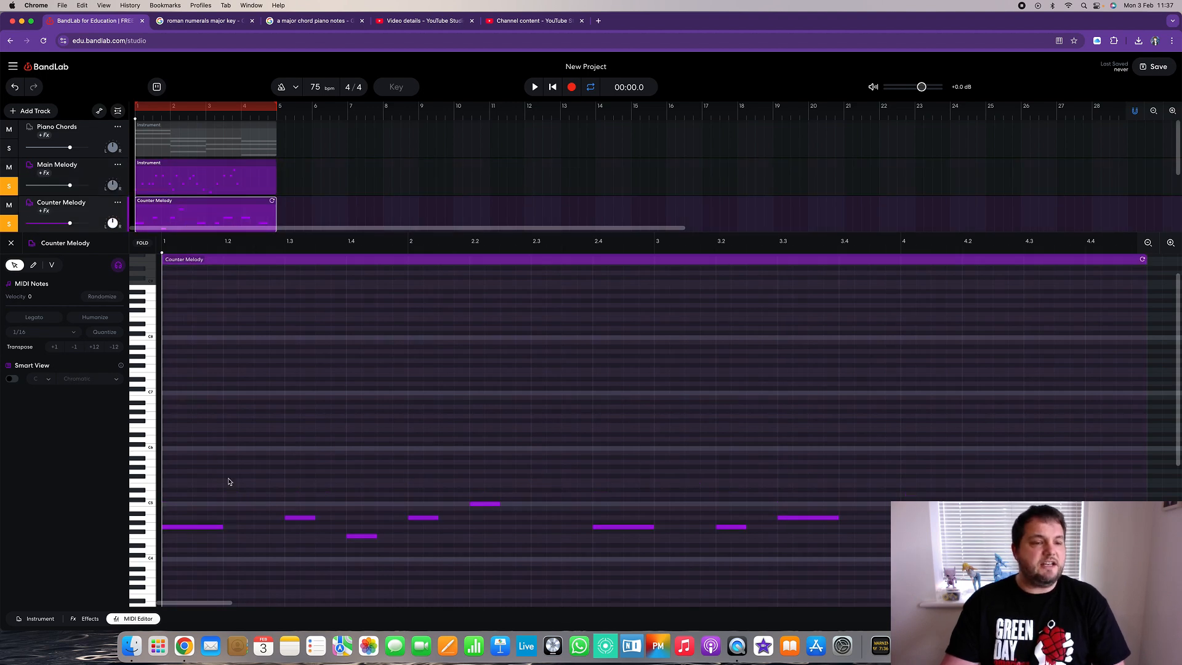
click(12, 244)
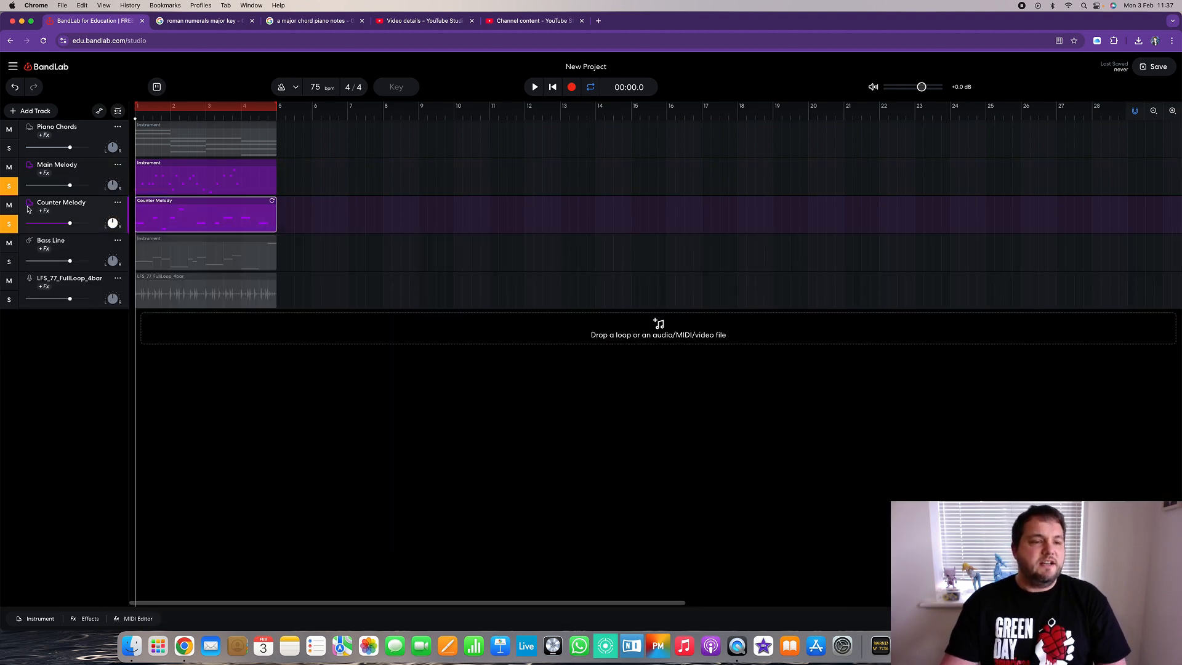
- Turn off solo on the Main Melody and Counter Melody tracks and play the full four-bar arrangement
click(13, 190)
click(9, 224)
click(29, 203)
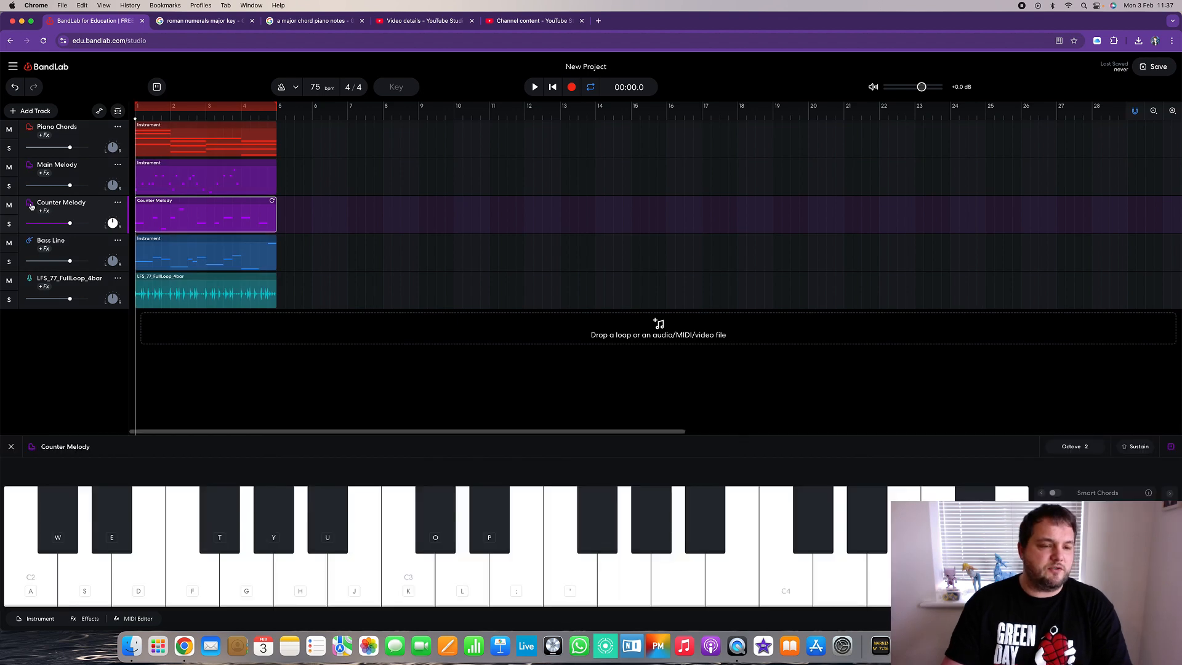
click(11, 448)
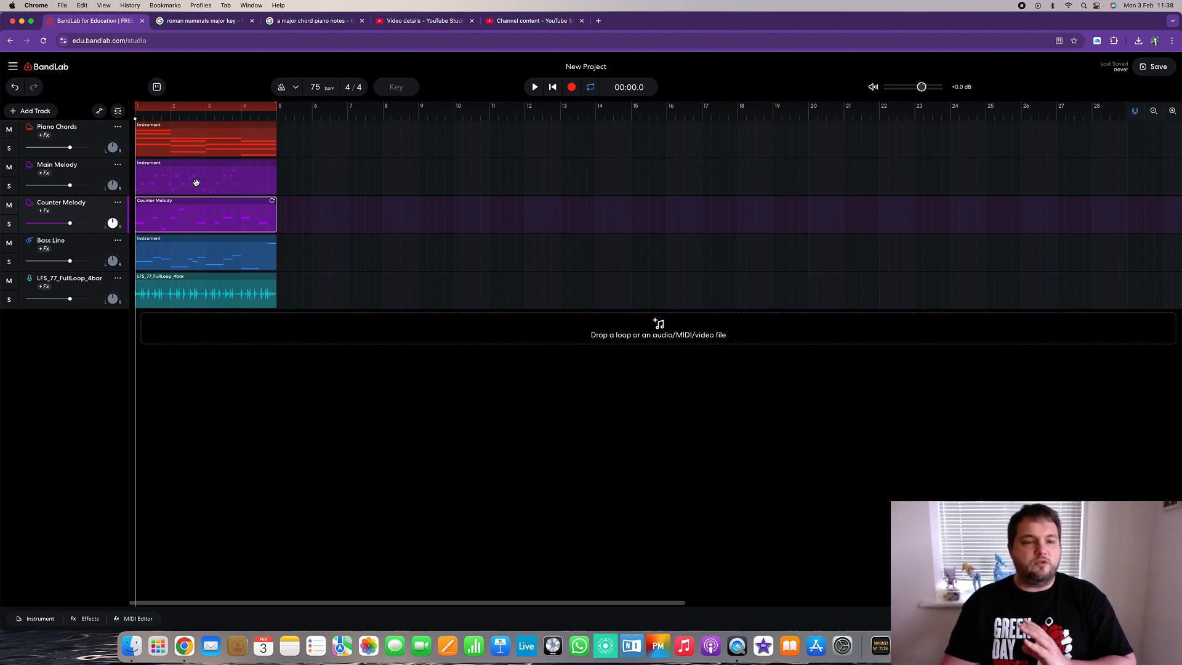
click(239, 103)
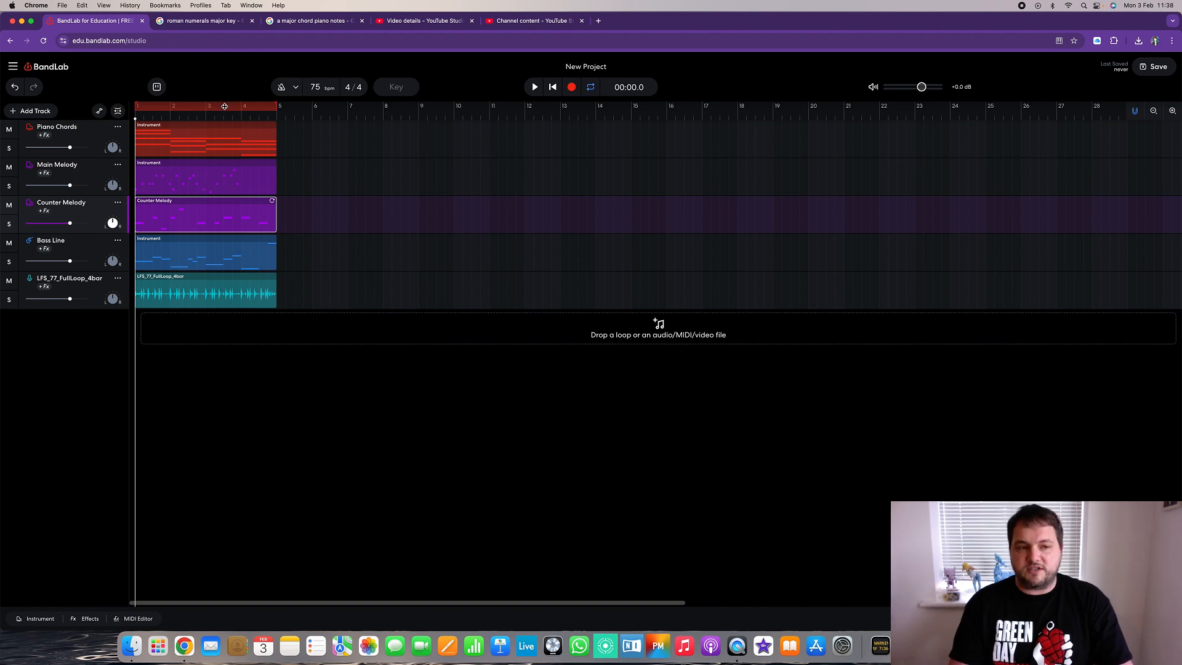
key(space)
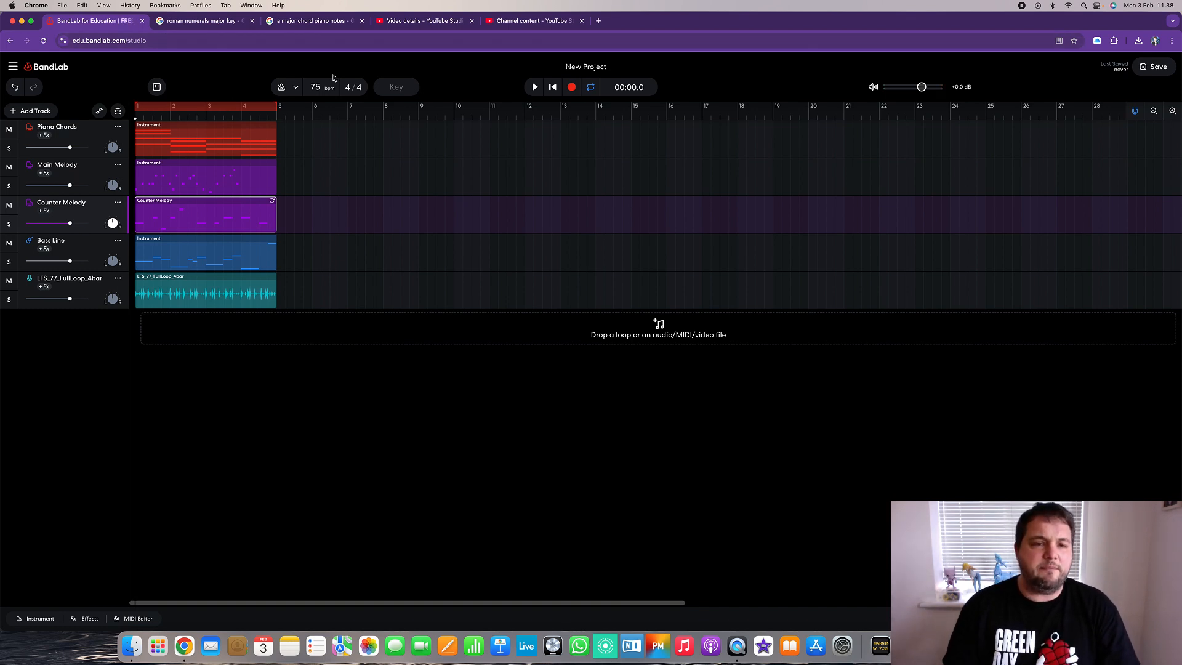
- Set the project tempo to 70 bpm, adjusting the existing audio regions to match, and play back the arrangement
drag(320, 86, 322, 96)
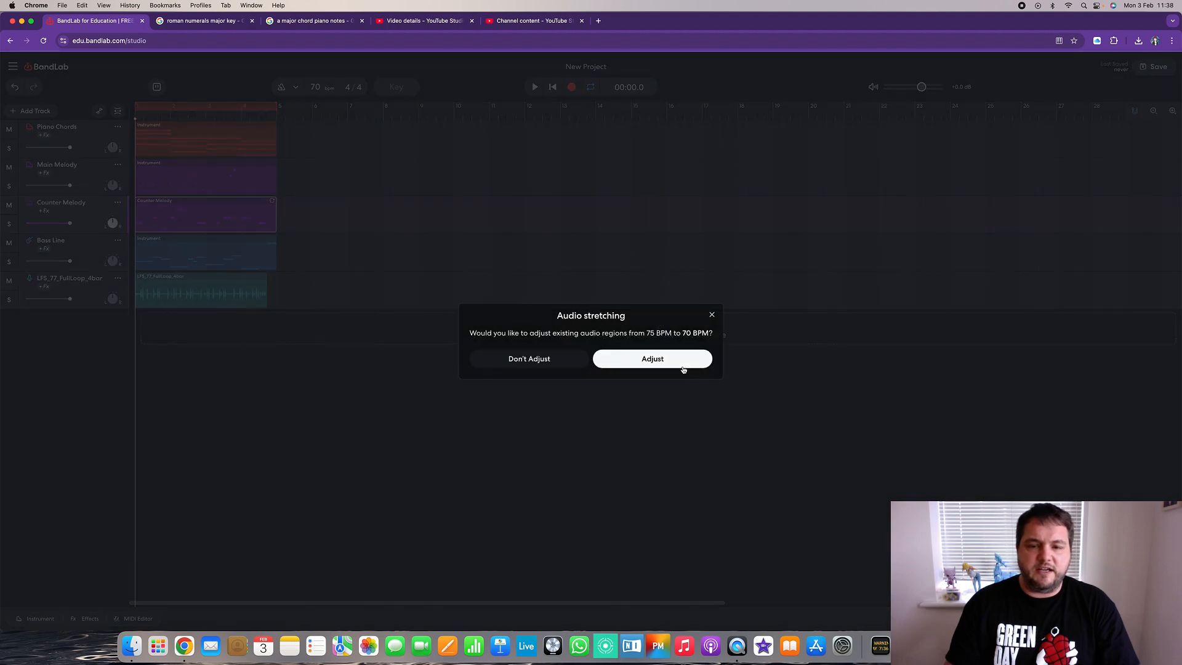
click(681, 362)
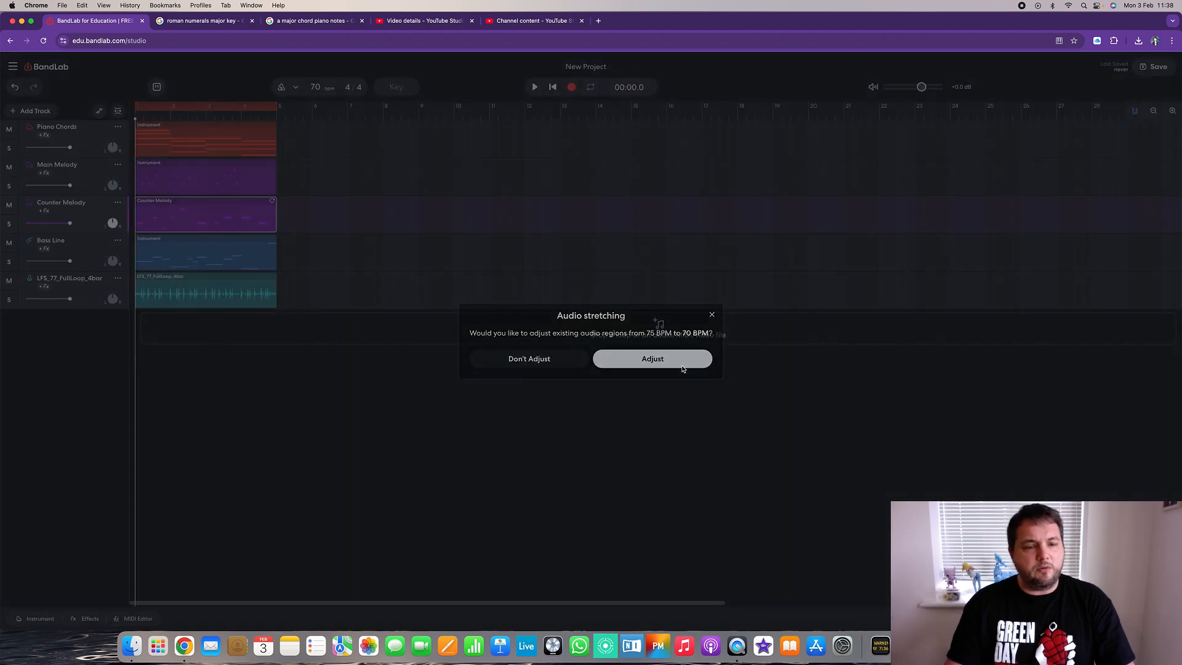
key(space)
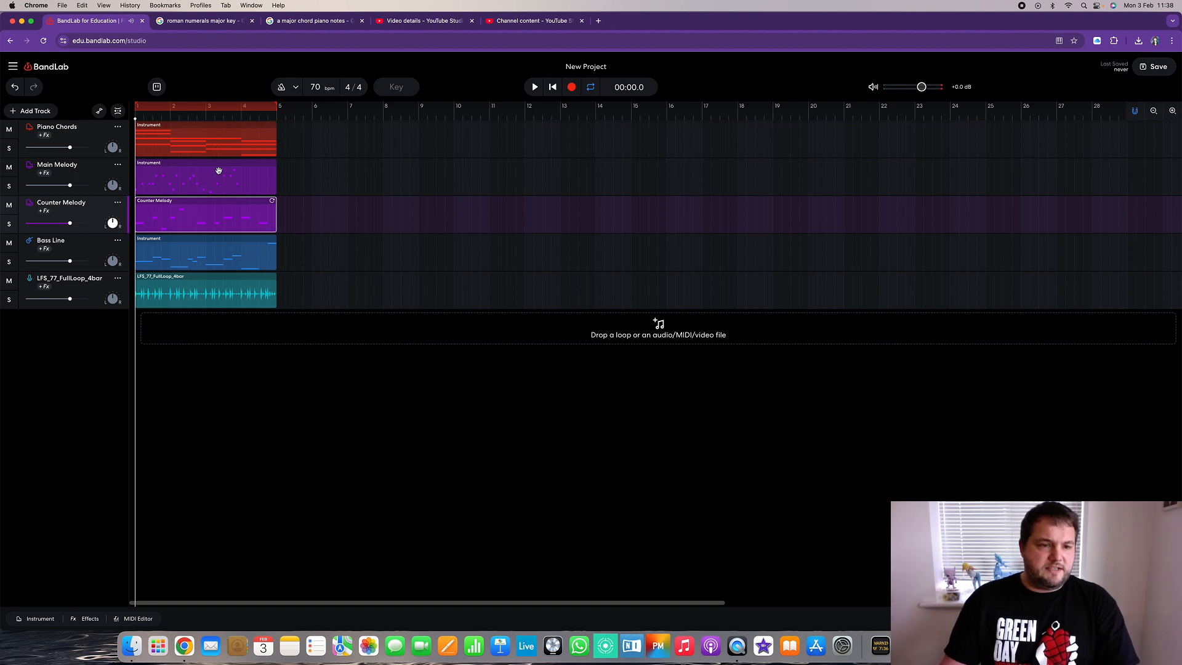
- Open YouTube in a new browser tab and search for "lofi hip hop"
click(599, 21)
text(youtube.com)
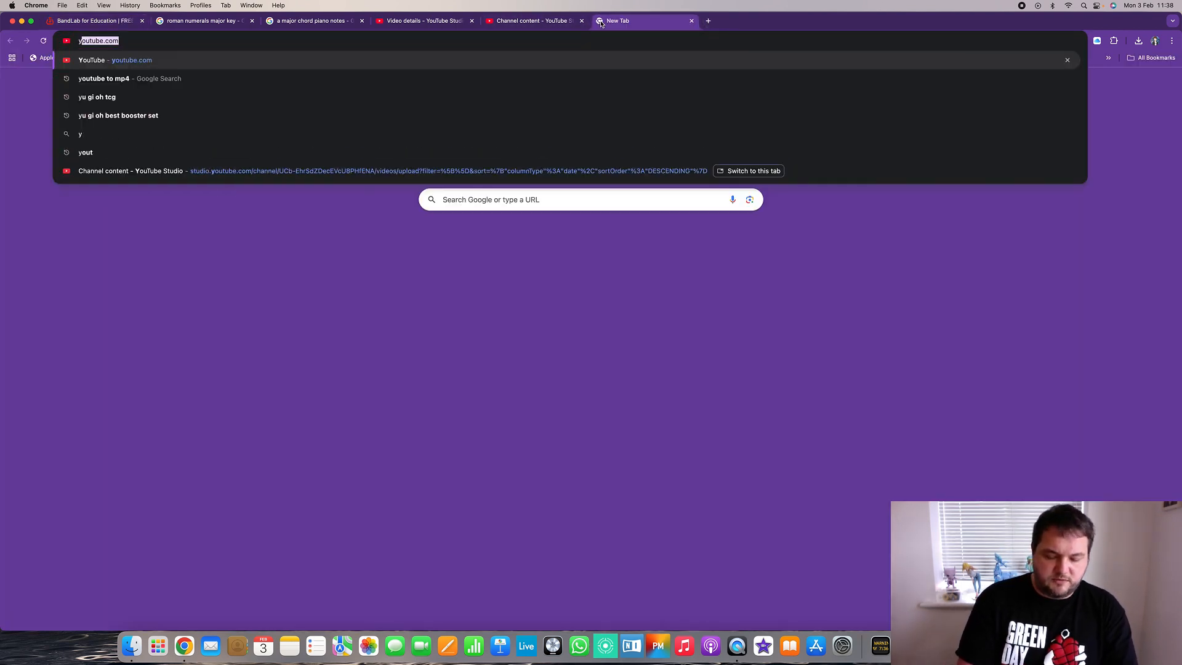
key(Return)
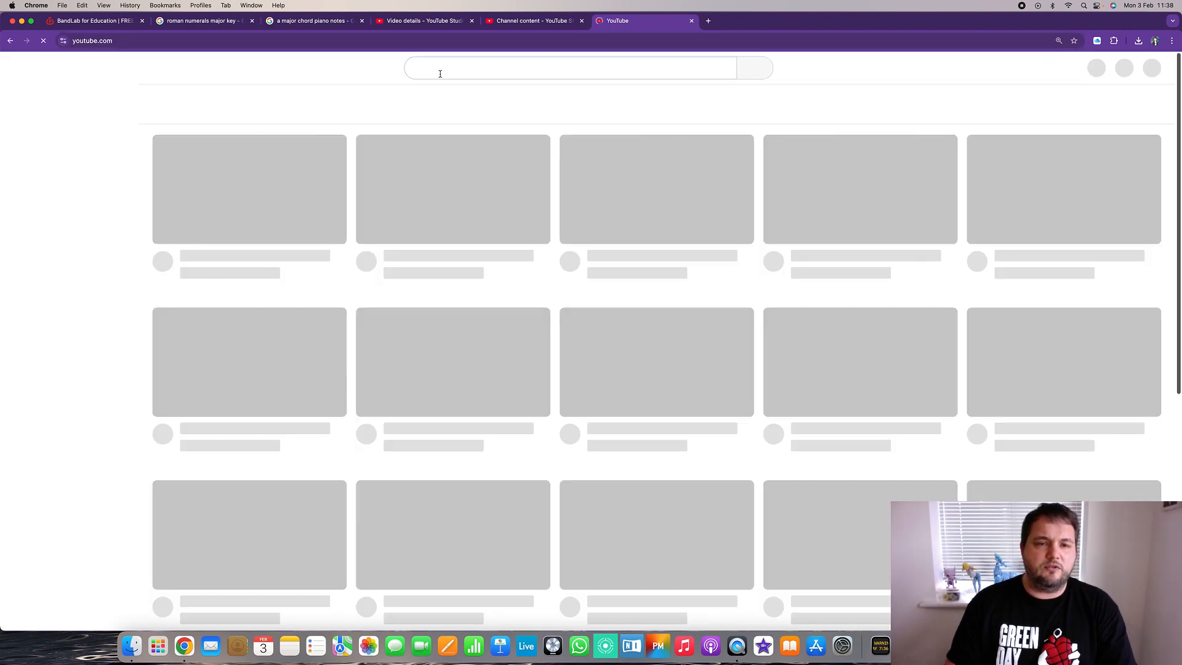
click(449, 69)
text(lofi h)
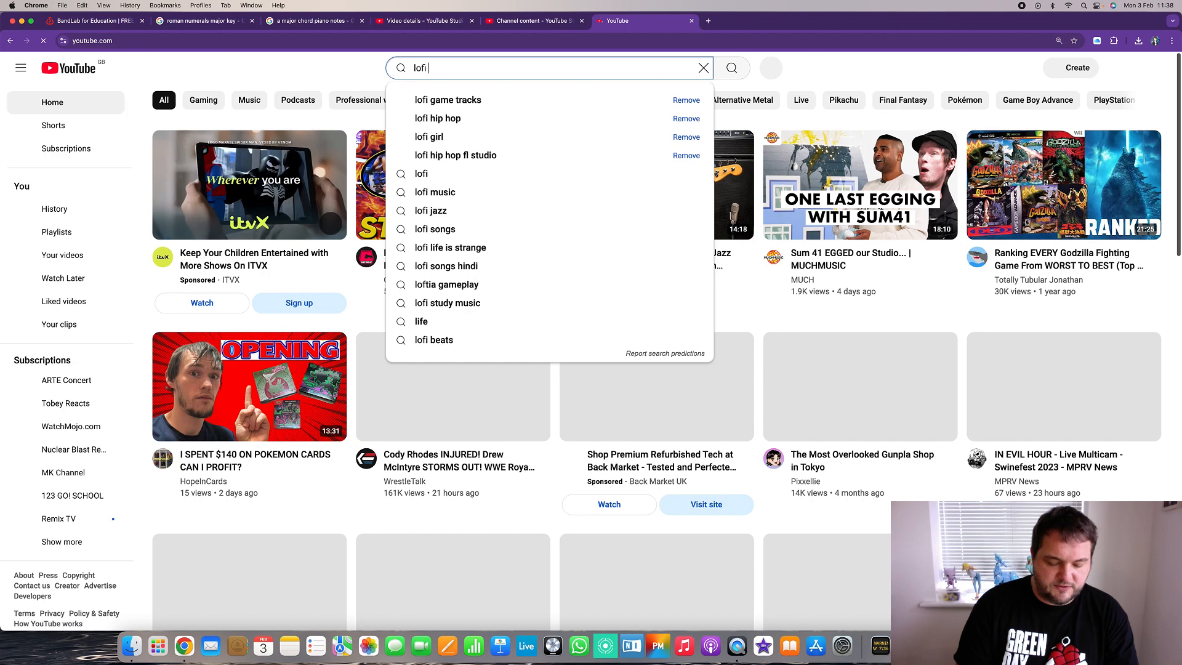
text(ip hop)
key(Return)
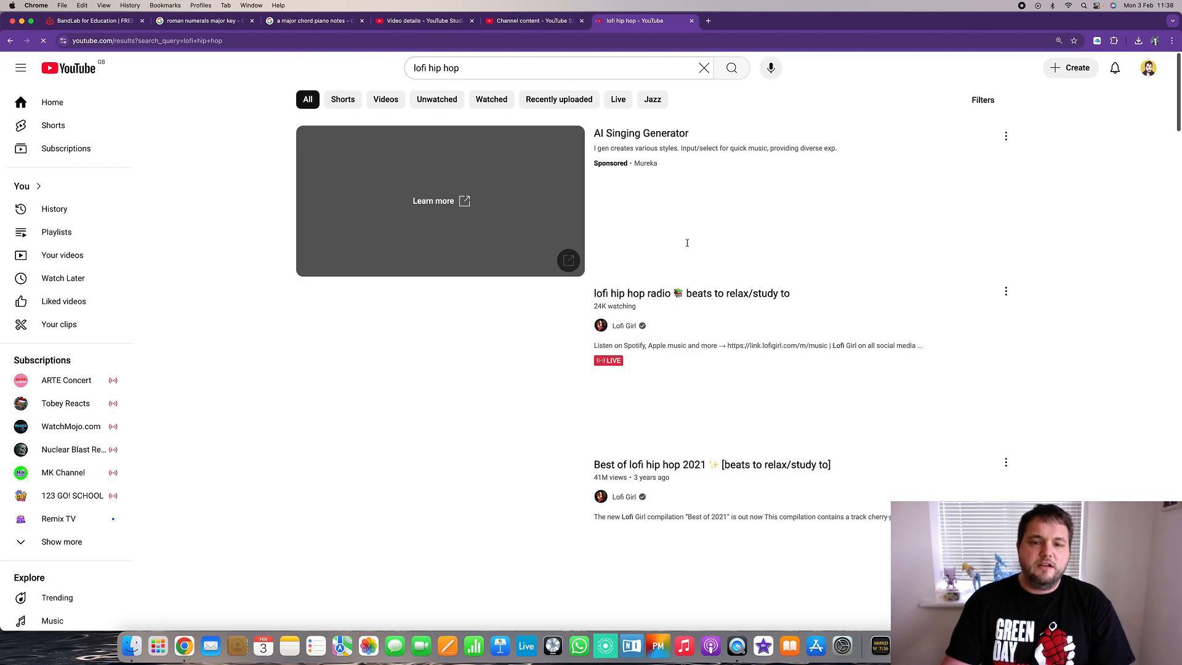
- Open the Lofi Girl "lofi hip hop radio" live stream, skip the advert, raise the volume to listen, and pause it
click(667, 299)
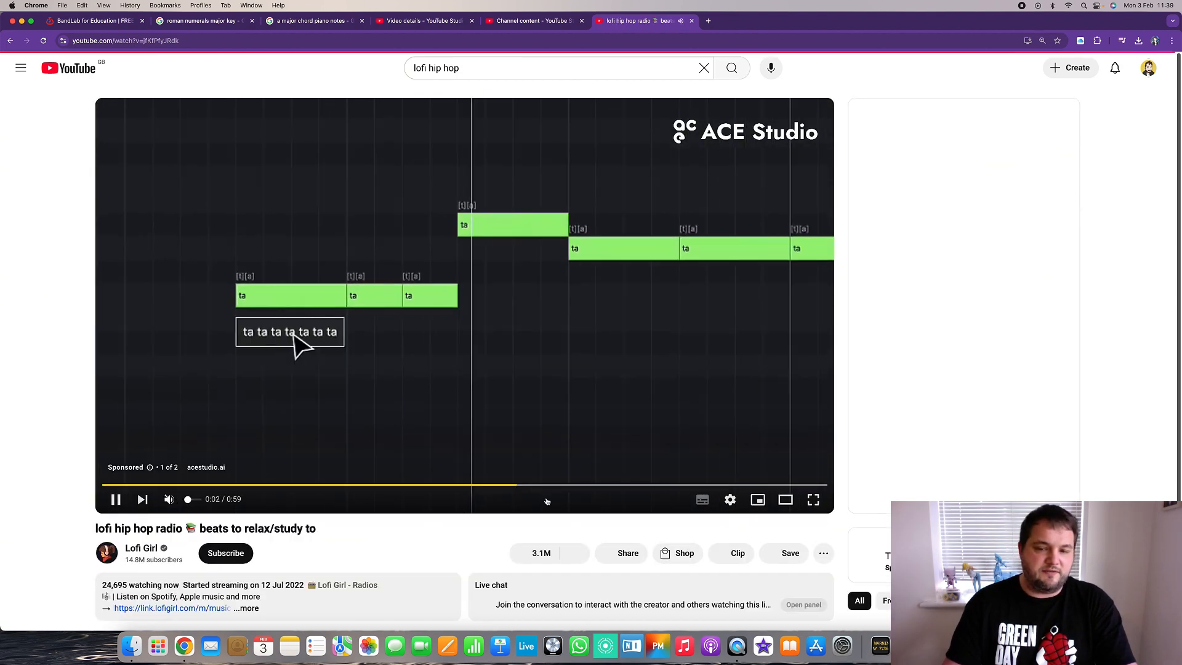
click(172, 501)
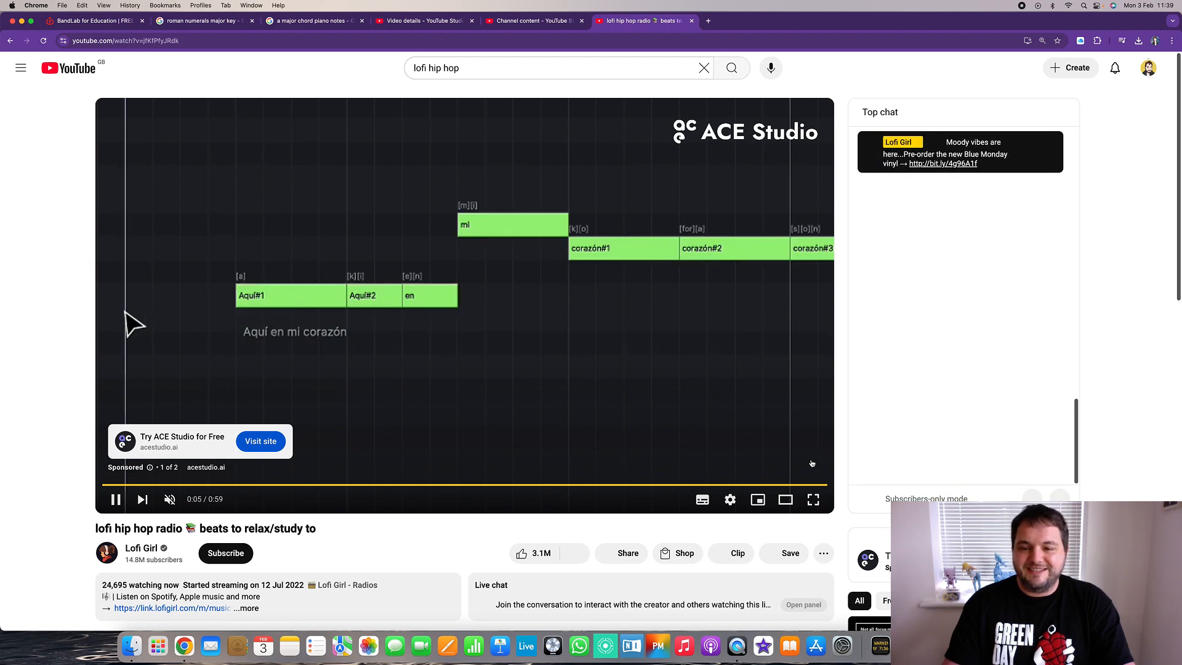
click(794, 448)
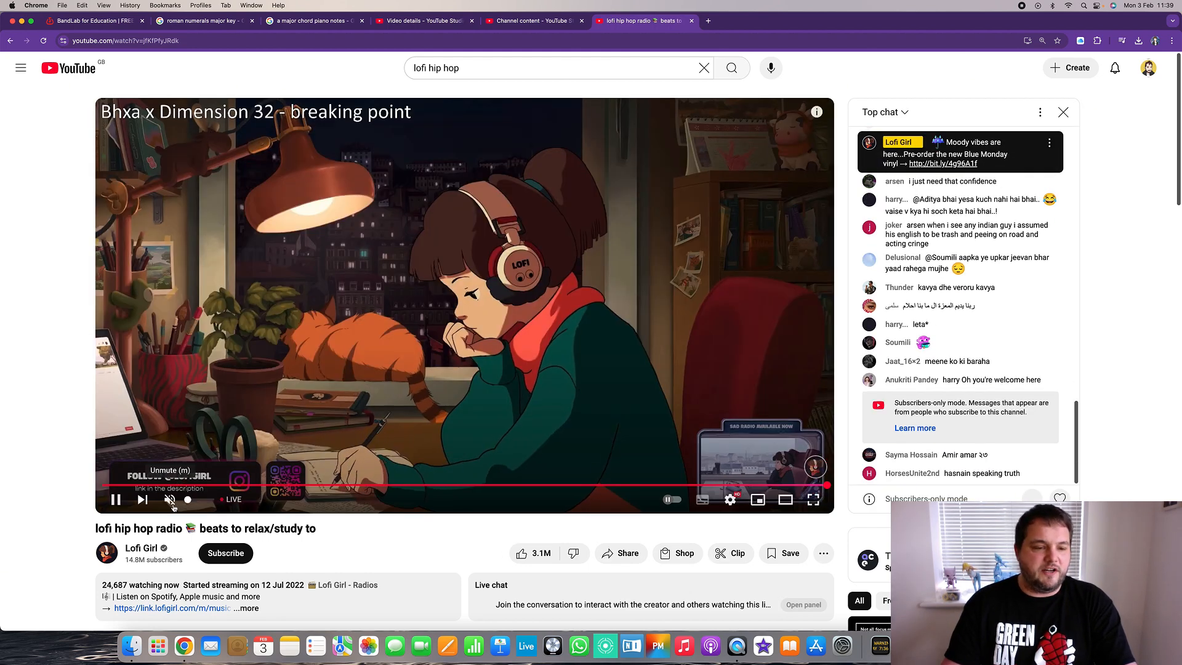
drag(188, 505, 204, 501)
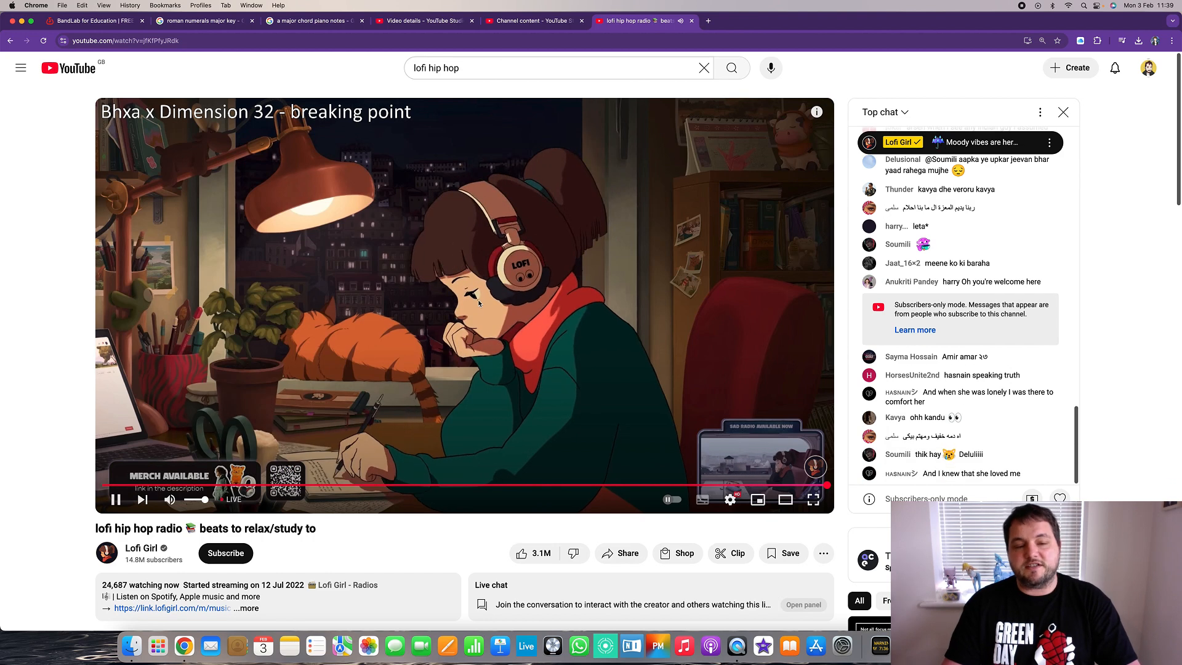
click(534, 296)
- Back in the BandLab project, try a tempo of 60 bpm with the audio regions adjusted, and play the arrangement
click(93, 20)
drag(322, 94, 323, 110)
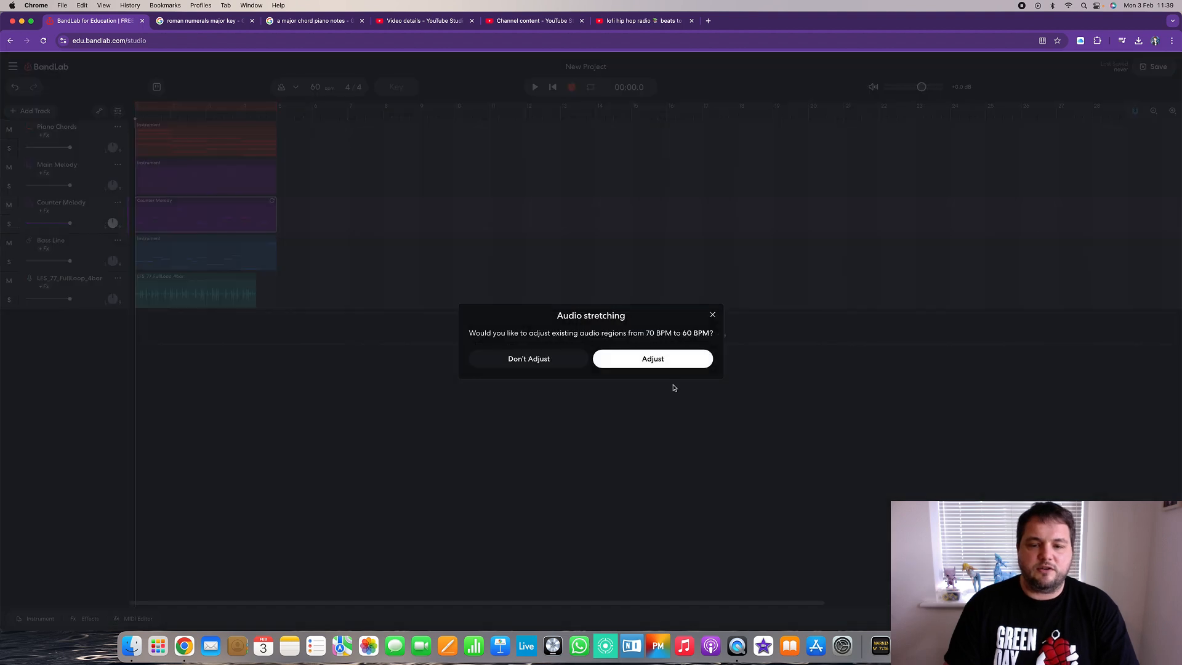
click(654, 359)
key(space)
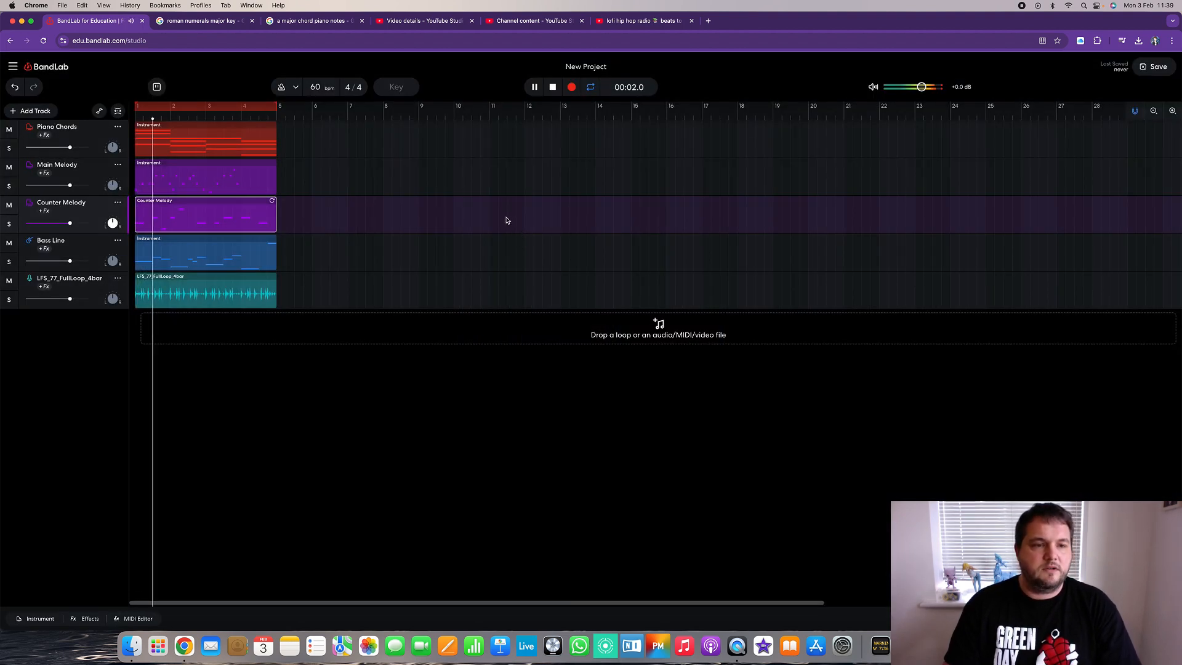
key(space)
- Set the project tempo to 65 bpm, adjusting the existing audio regions to match, and play back the arrangement
drag(321, 88, 321, 87)
click(658, 364)
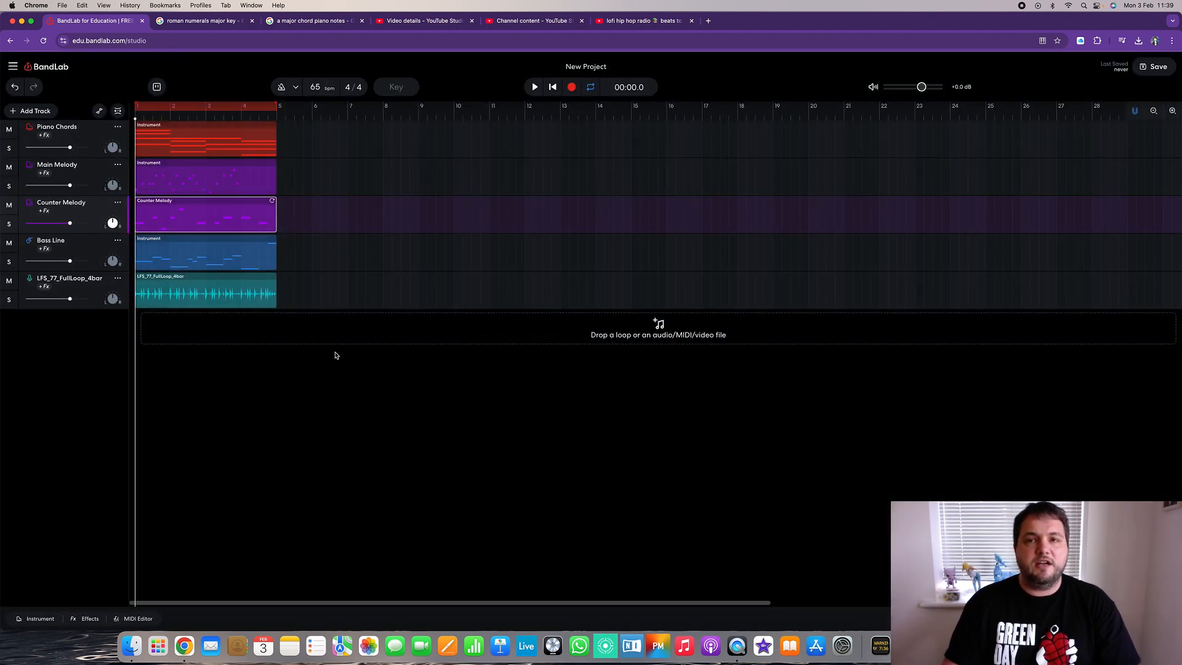
key(space)
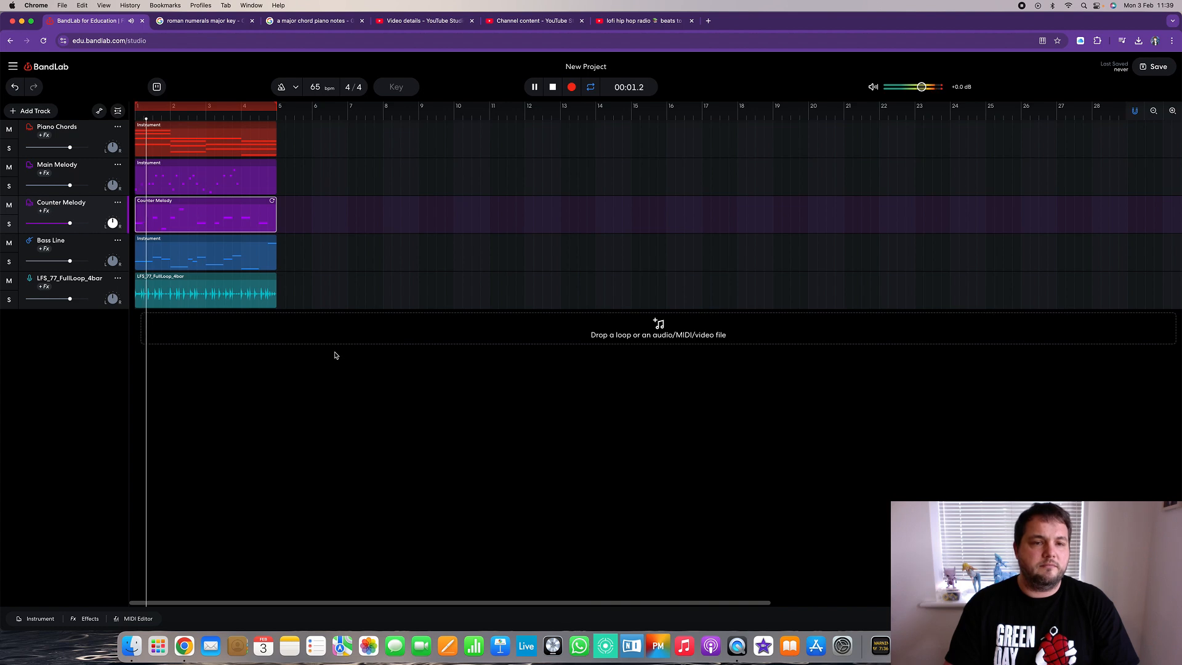
key(space)
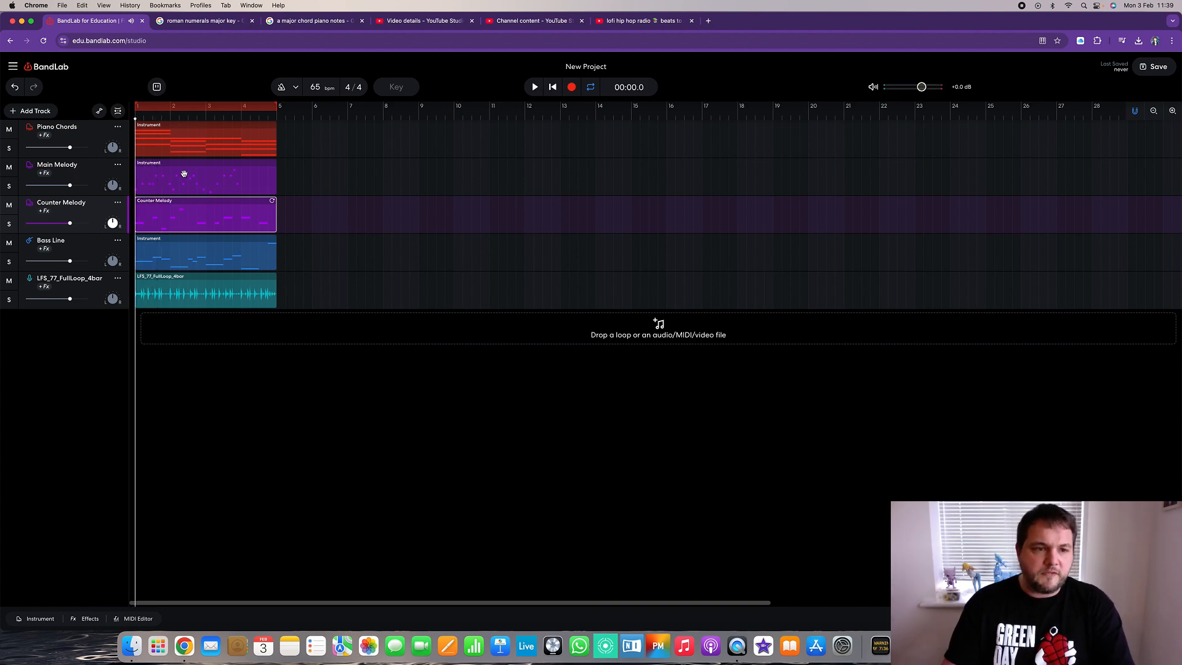
- Move the Main Melody region to start at bar 9 and loop the Piano Chords region up to bar 9
drag(186, 172, 472, 176)
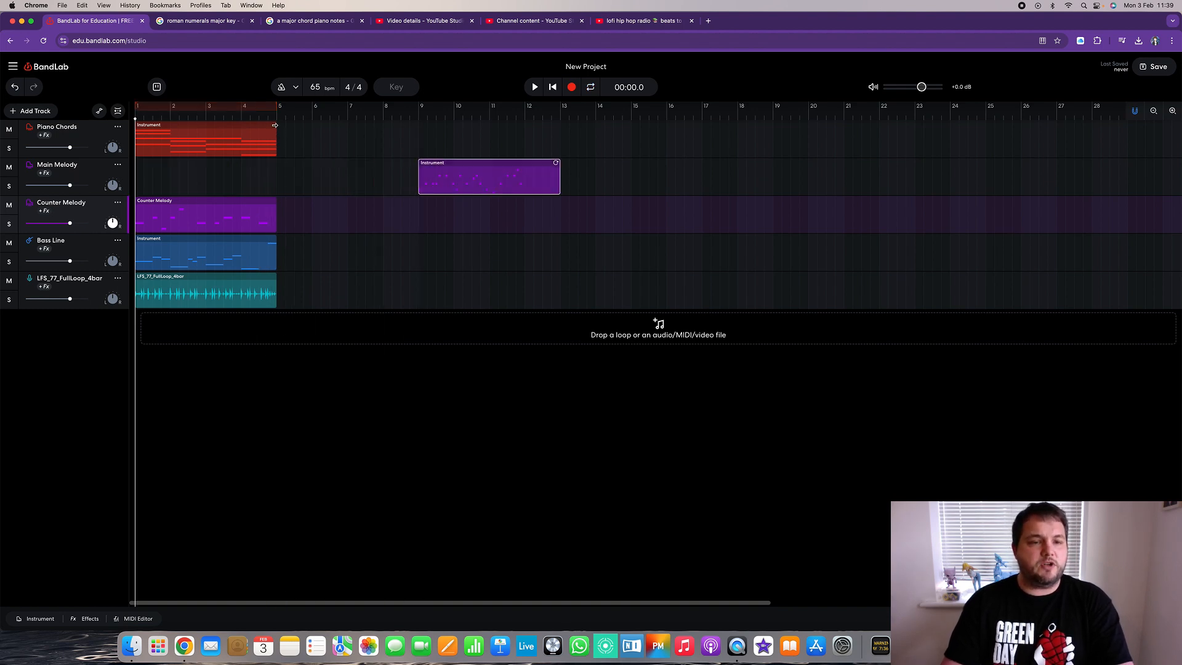
drag(282, 125, 414, 129)
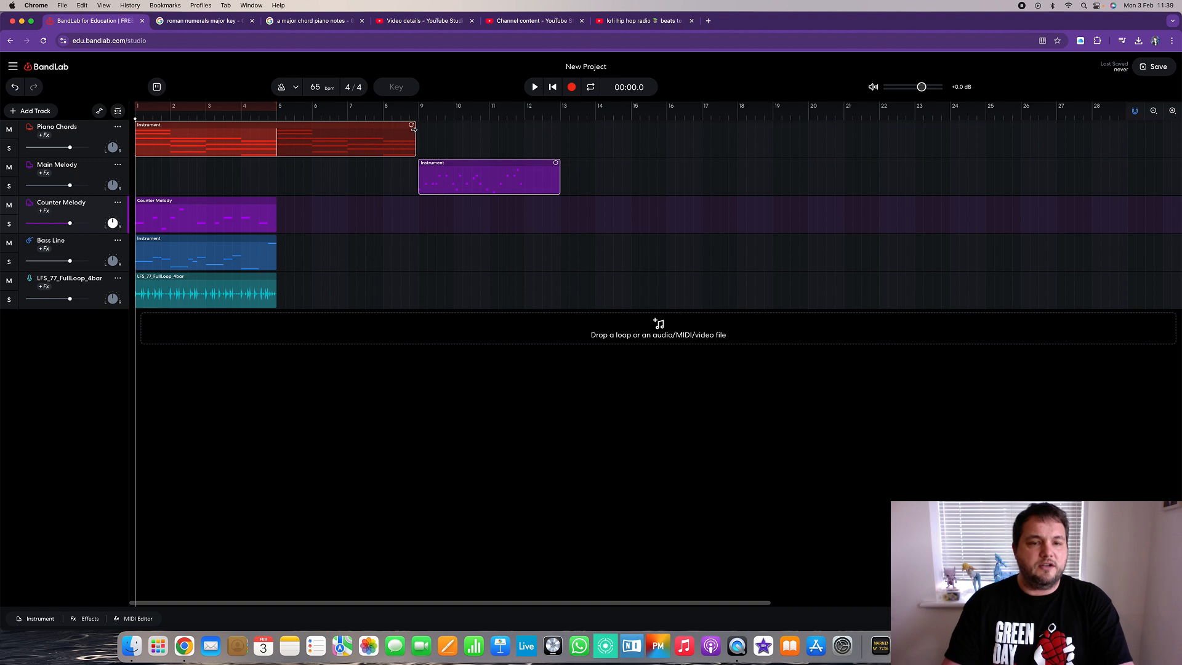
click(278, 164)
drag(561, 194, 561, 164)
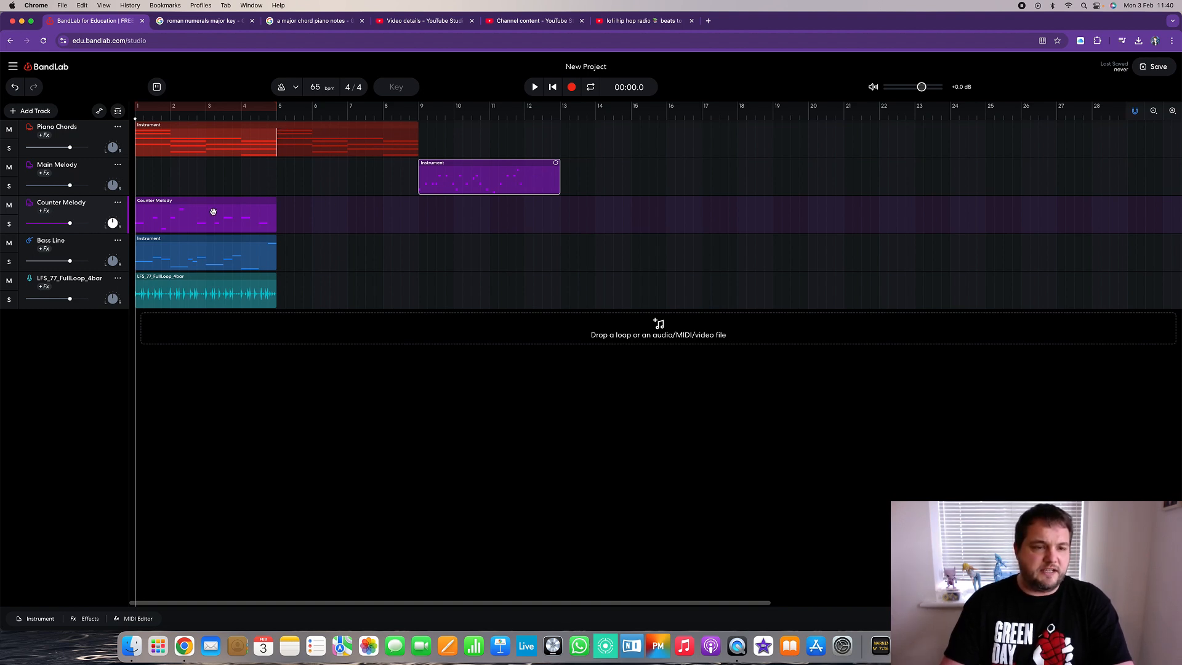
- Move the Bass Line and LFS_77_FullLoop_4bar regions to bar 17, and loop the Piano Chords and Main Melody up to bar 17
drag(218, 254, 786, 244)
drag(561, 165, 701, 175)
drag(417, 129, 699, 154)
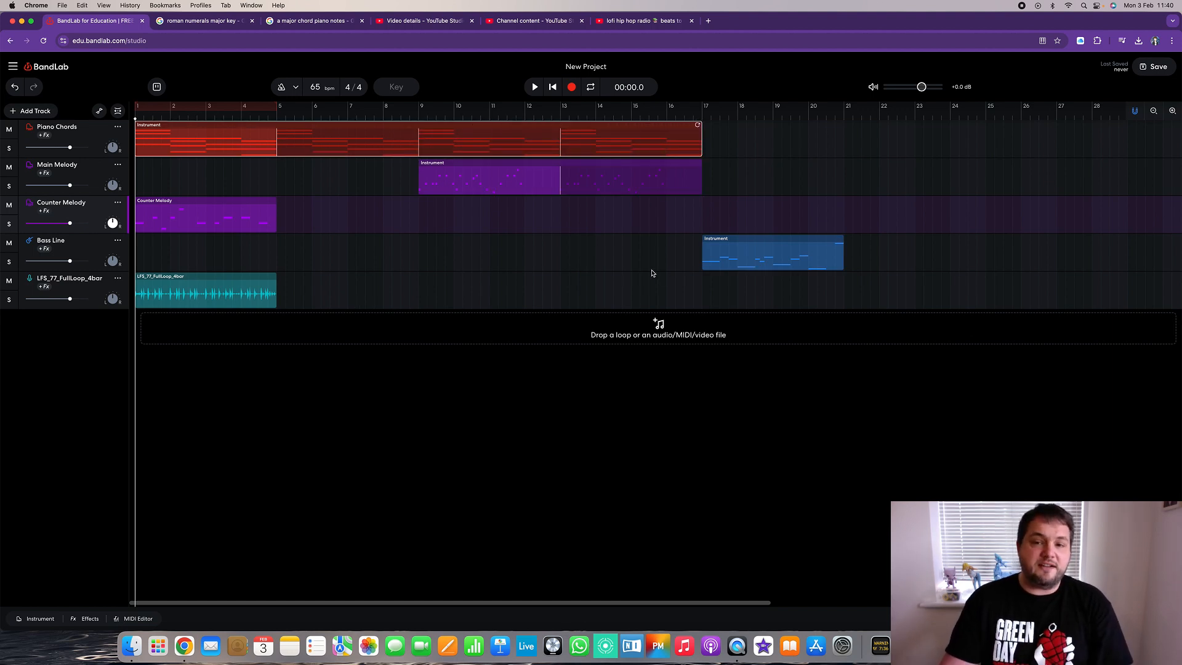
drag(238, 280, 772, 266)
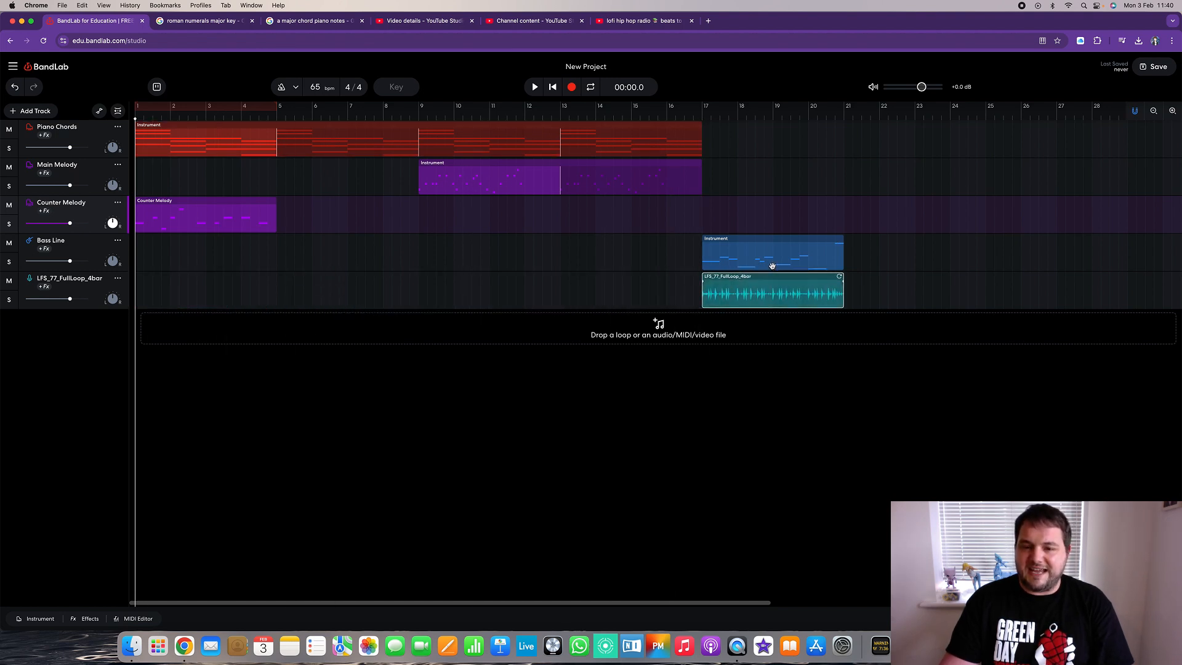
- Loop the Piano Chords, Main Melody, Bass Line and LFS_77_FullLoop_4bar regions up to bar 25
drag(748, 194, 850, 127)
drag(919, 134, 982, 142)
drag(889, 304, 985, 242)
- Move the Counter Melody region to bar 25 and loop the regions on all five tracks up to bar 33
drag(209, 213, 1065, 211)
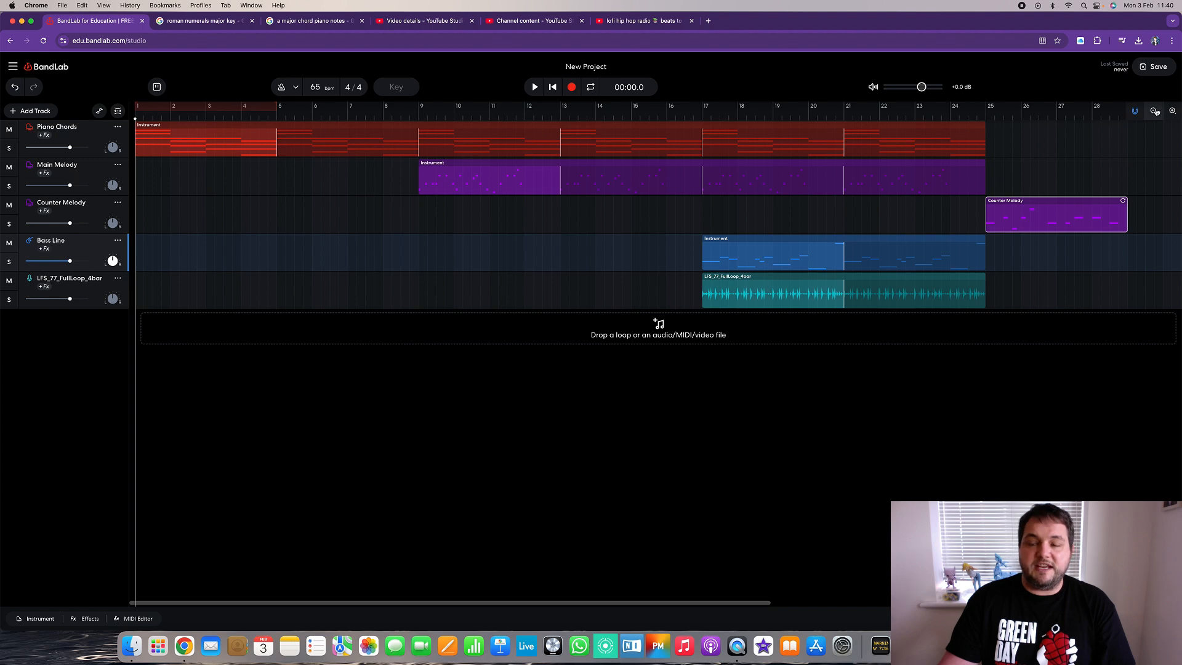
click(1155, 111)
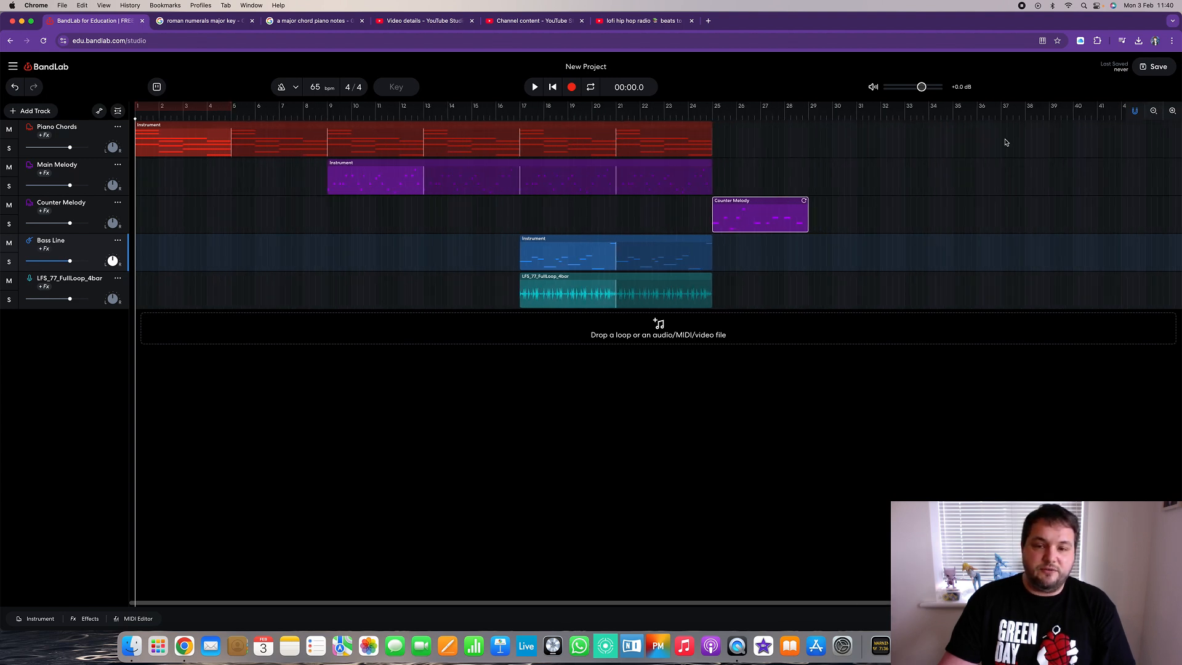
drag(757, 304, 903, 267)
drag(808, 202, 904, 202)
drag(713, 169, 903, 180)
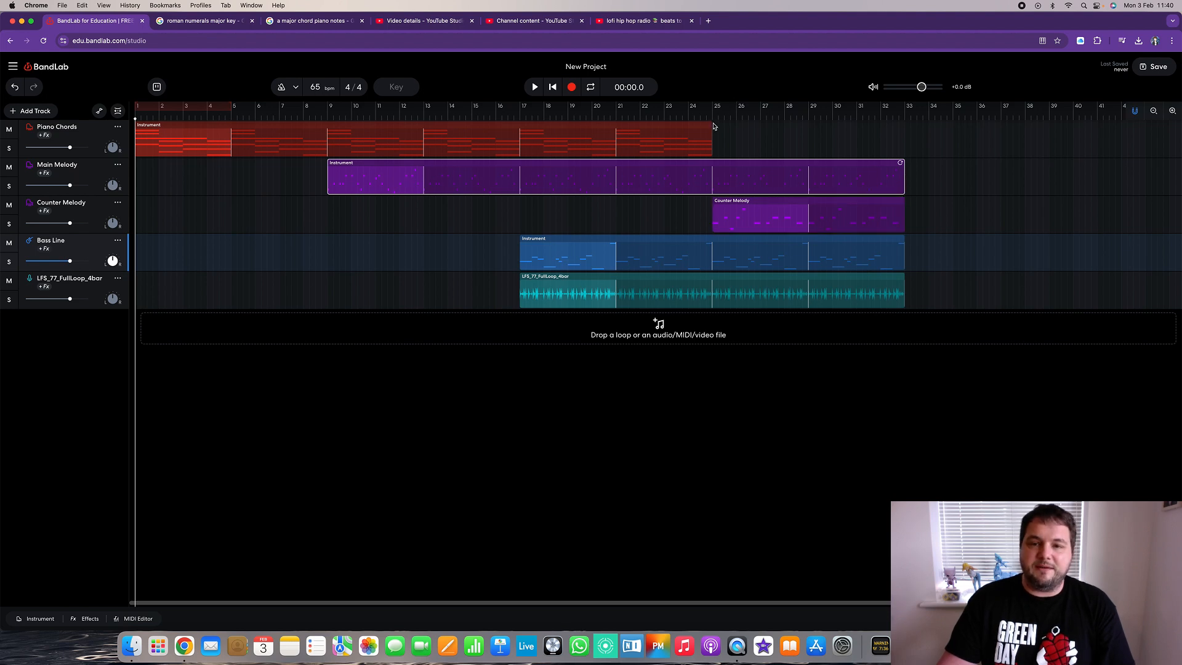
drag(712, 125, 882, 134)
drag(901, 134, 904, 134)
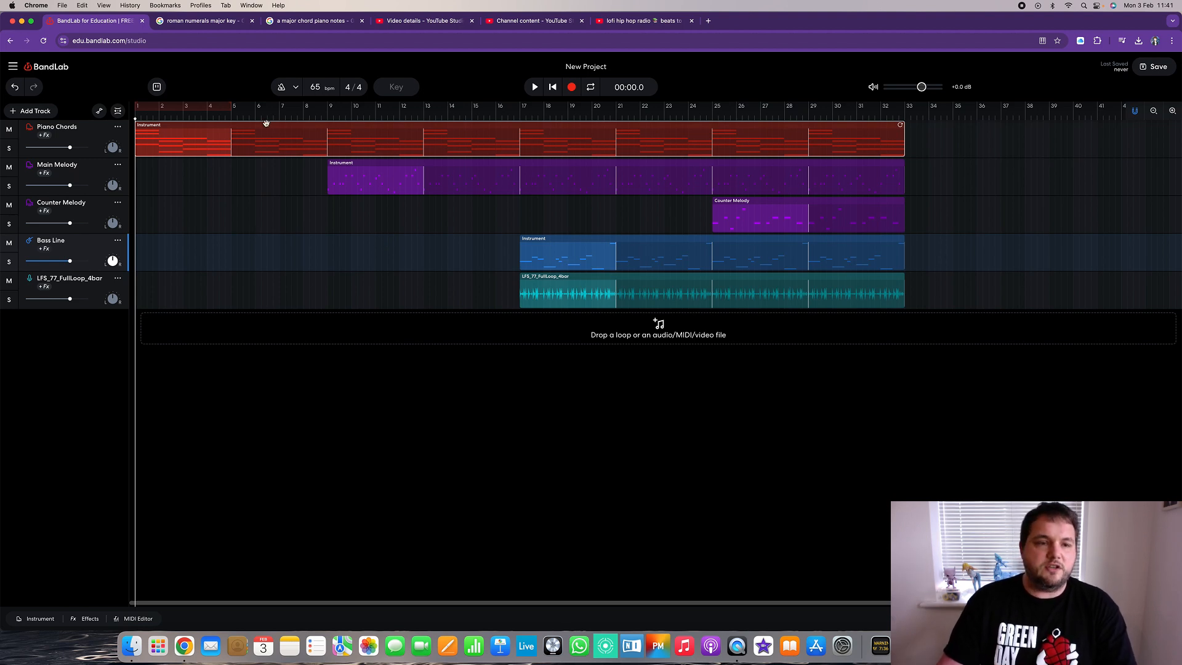
- Move the playback cycle range to run from bar 25 to bar 29 and solo the Piano Chords track
drag(199, 107, 774, 108)
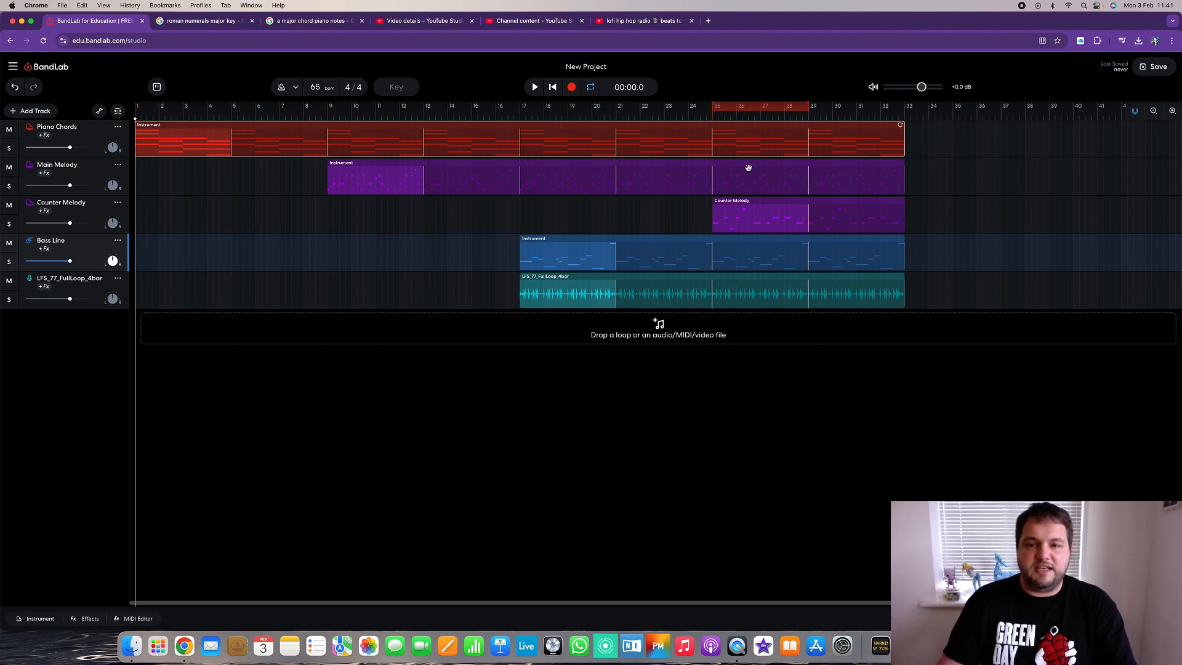
click(8, 149)
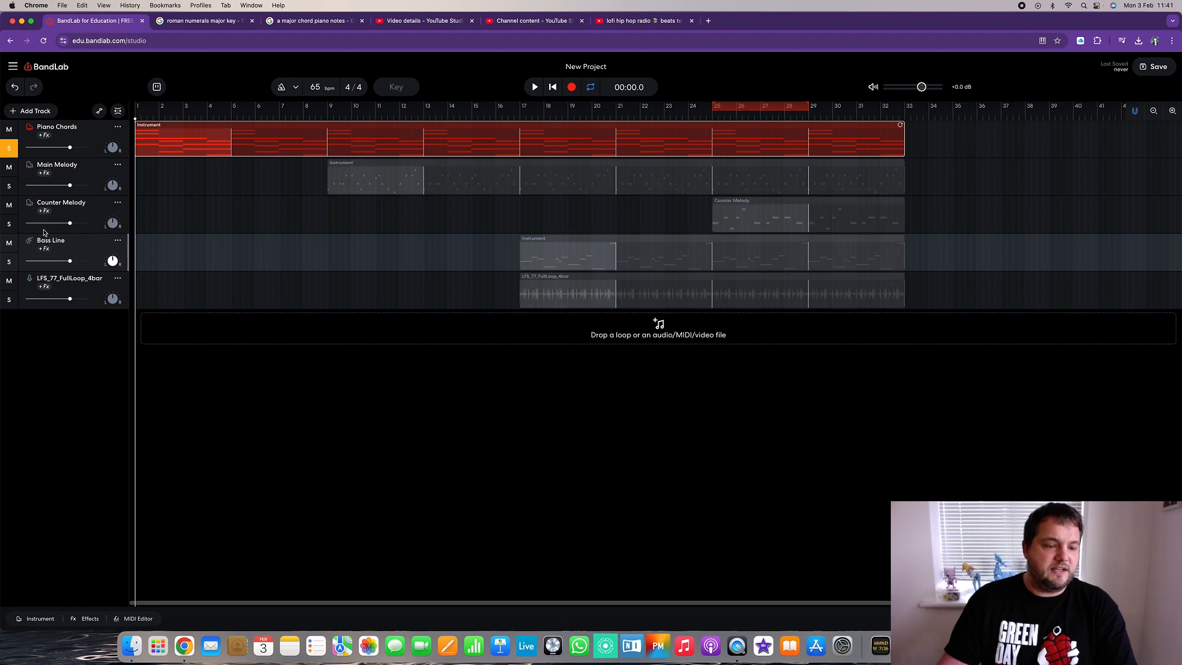
- Add a Graphic EQ effect to the Bass Line track
click(100, 618)
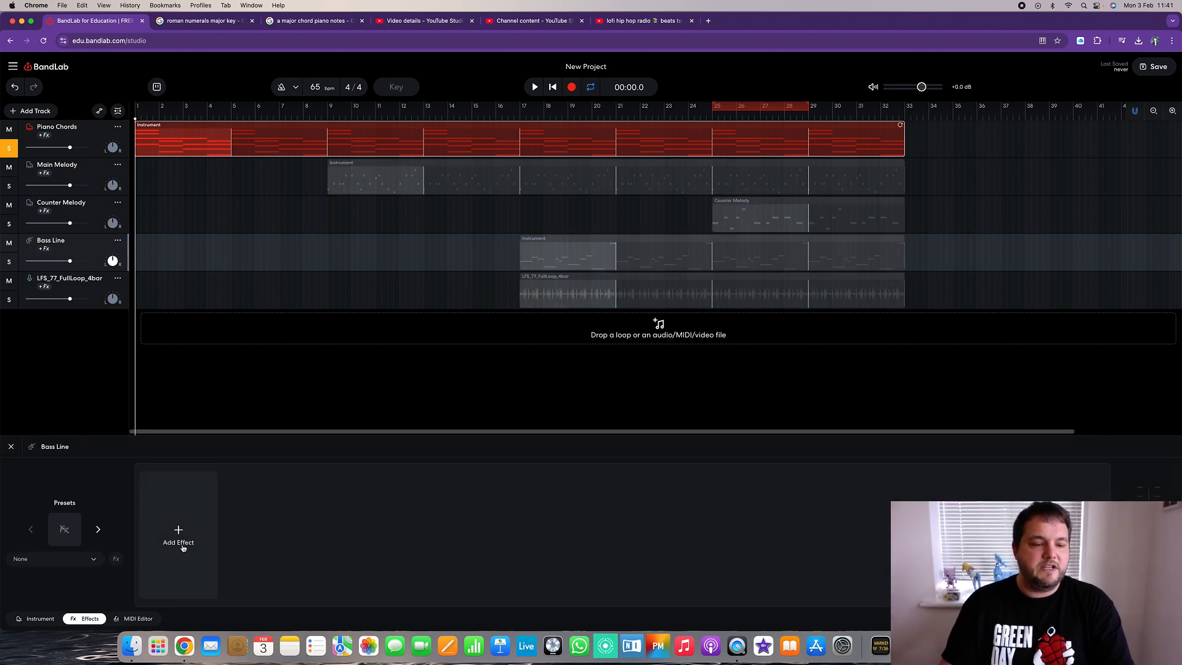
click(179, 538)
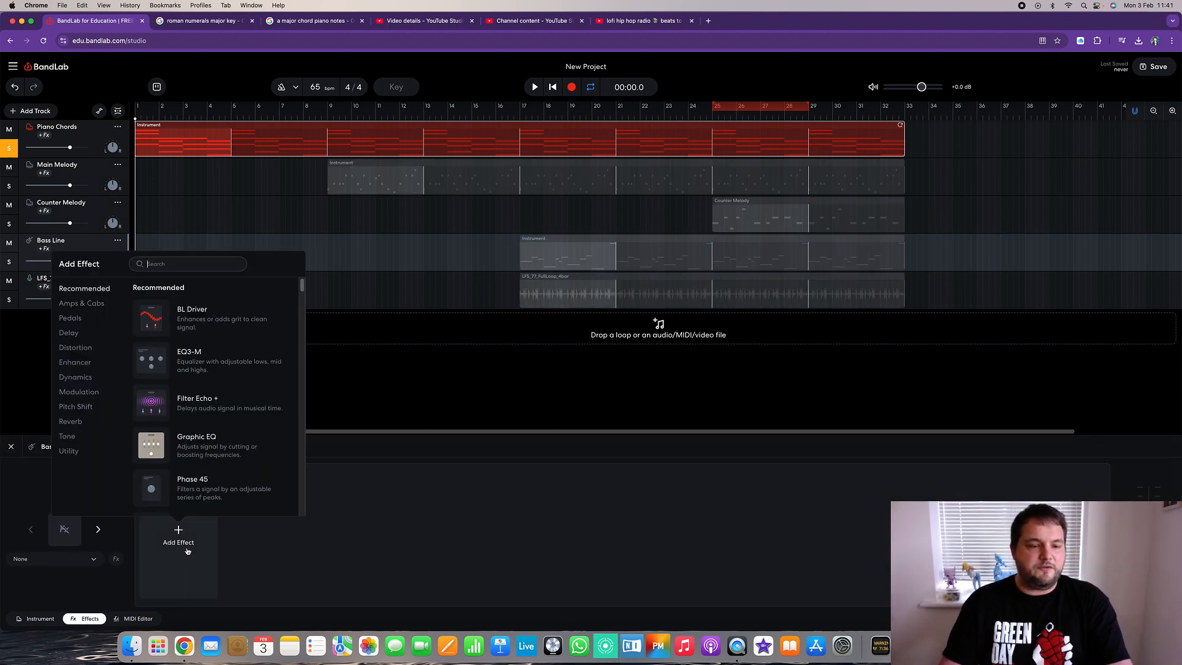
click(217, 445)
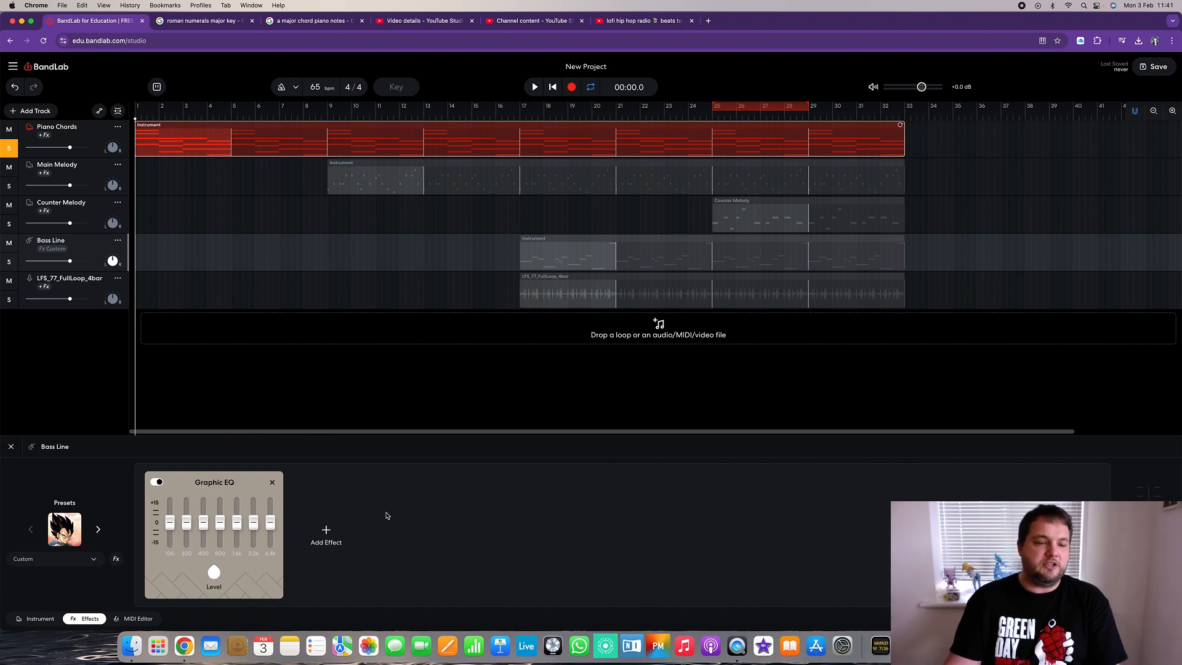
- Lower the Graphic EQ's 100 band to about -7.7 dB, and also reduce its 200, 3.2k and 6.4k bands
mouse_move(254, 524)
drag(254, 524, 253, 523)
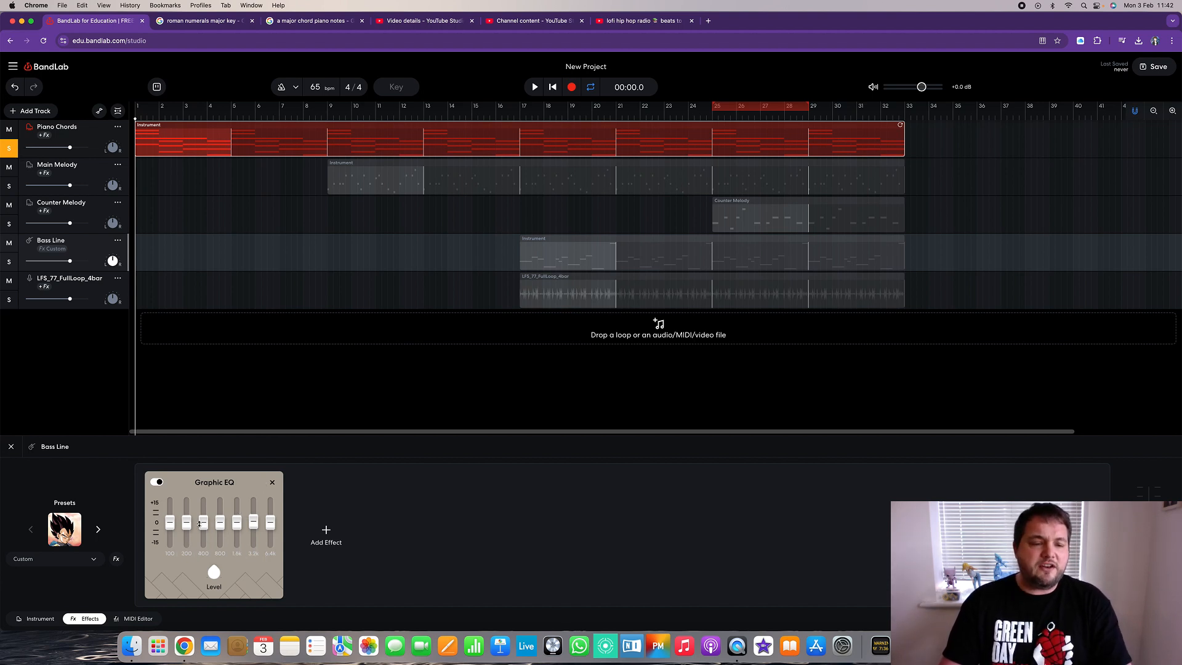
drag(186, 523, 170, 553)
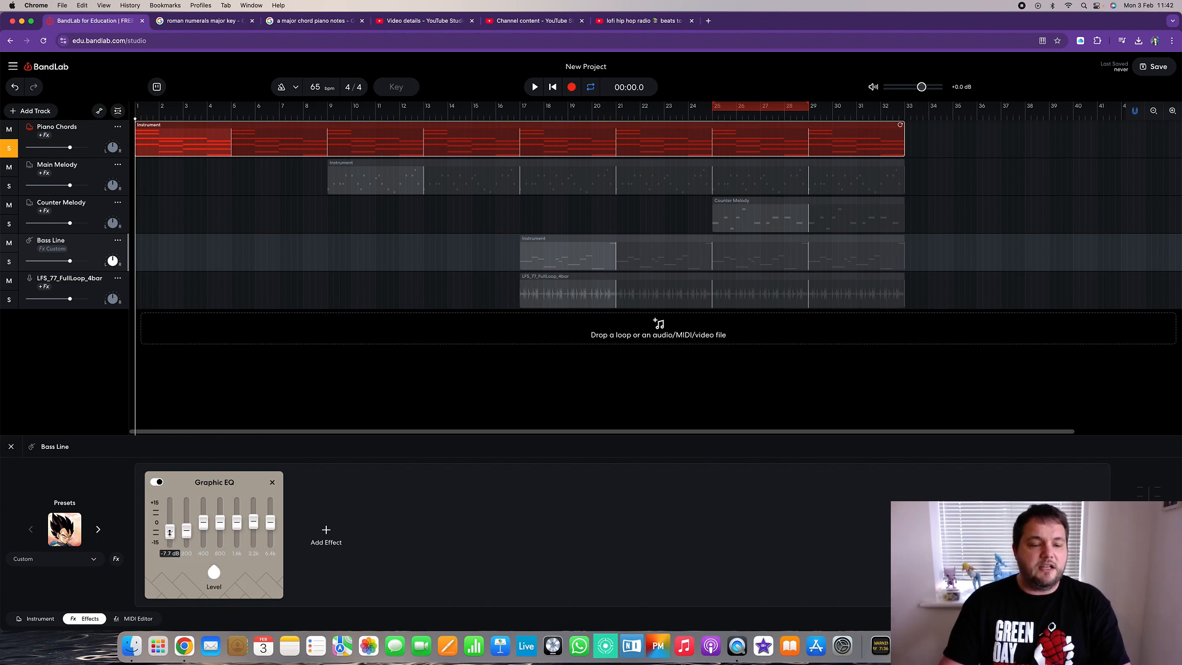
mouse_move(254, 524)
mouse_down()
mouse_move(272, 535)
mouse_move(252, 528)
mouse_up()
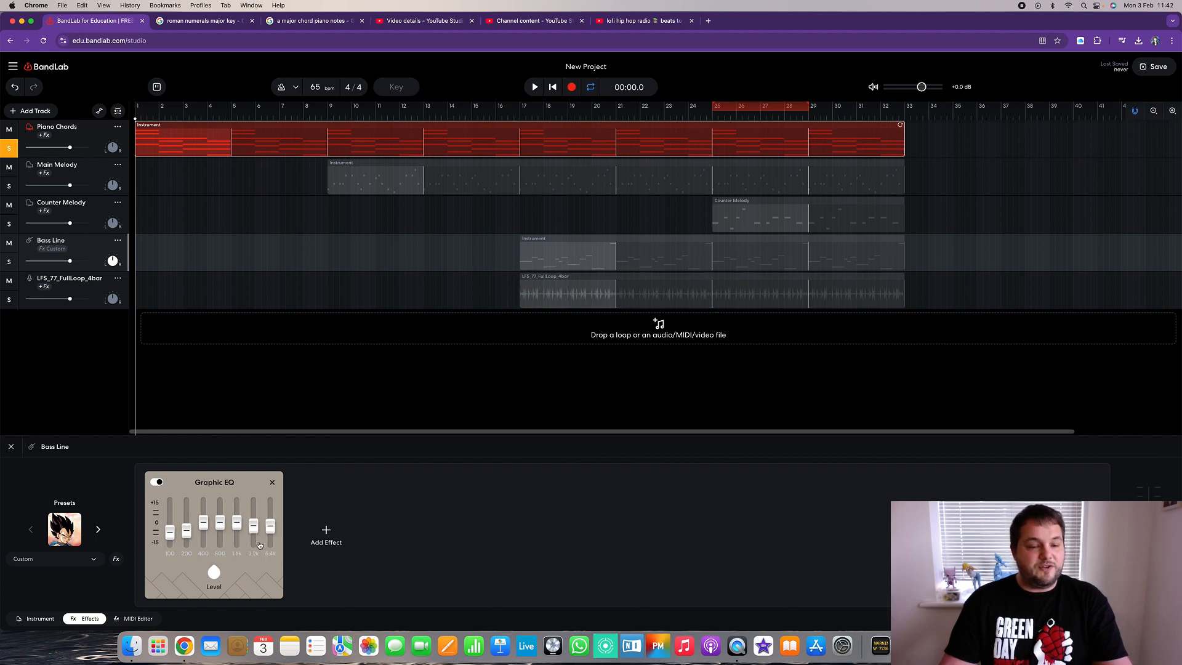
- Bypass the Graphic EQ, start playback of the cycle range, and switch the effect back on to compare the sound
click(154, 484)
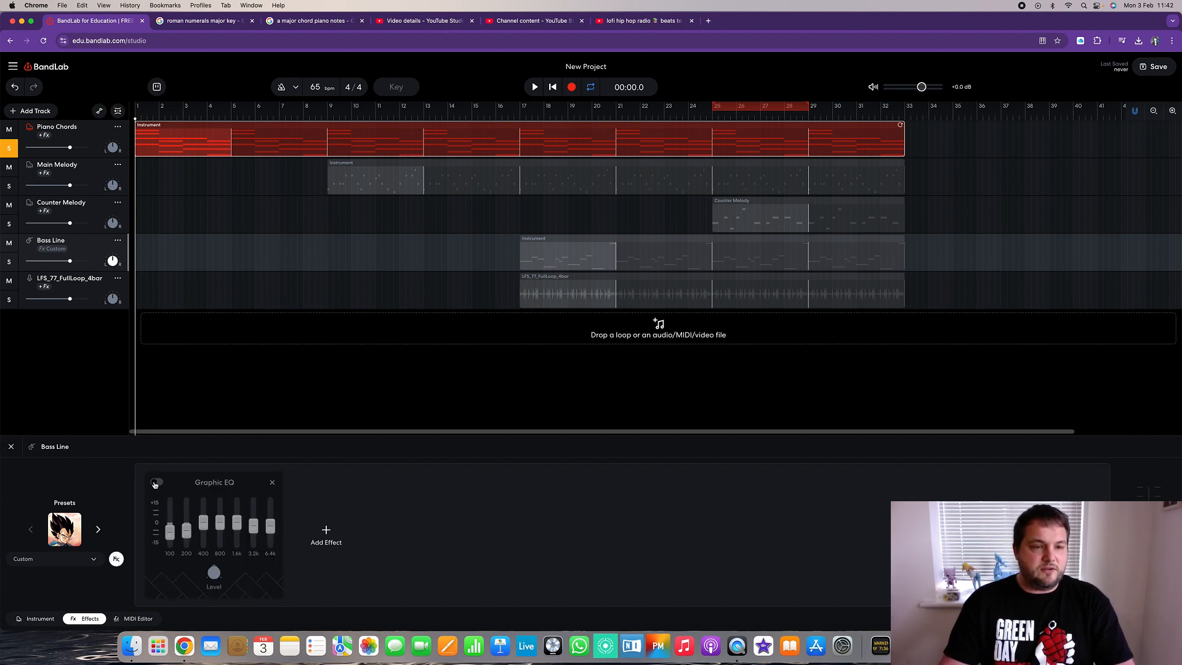
key(space)
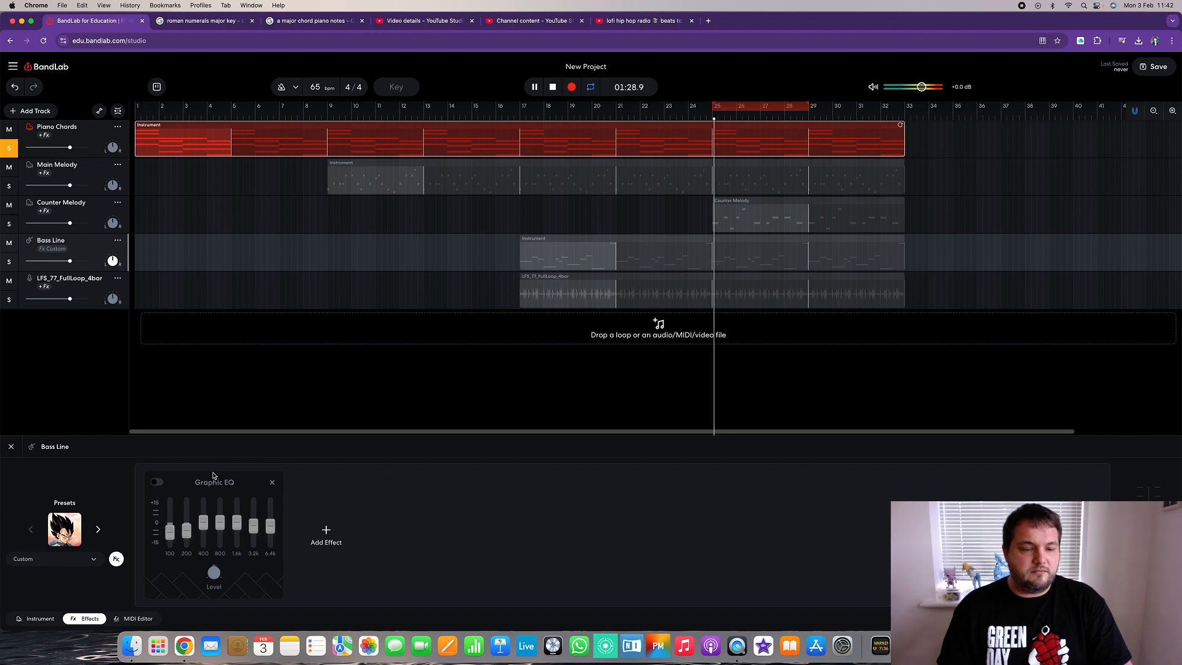
click(157, 484)
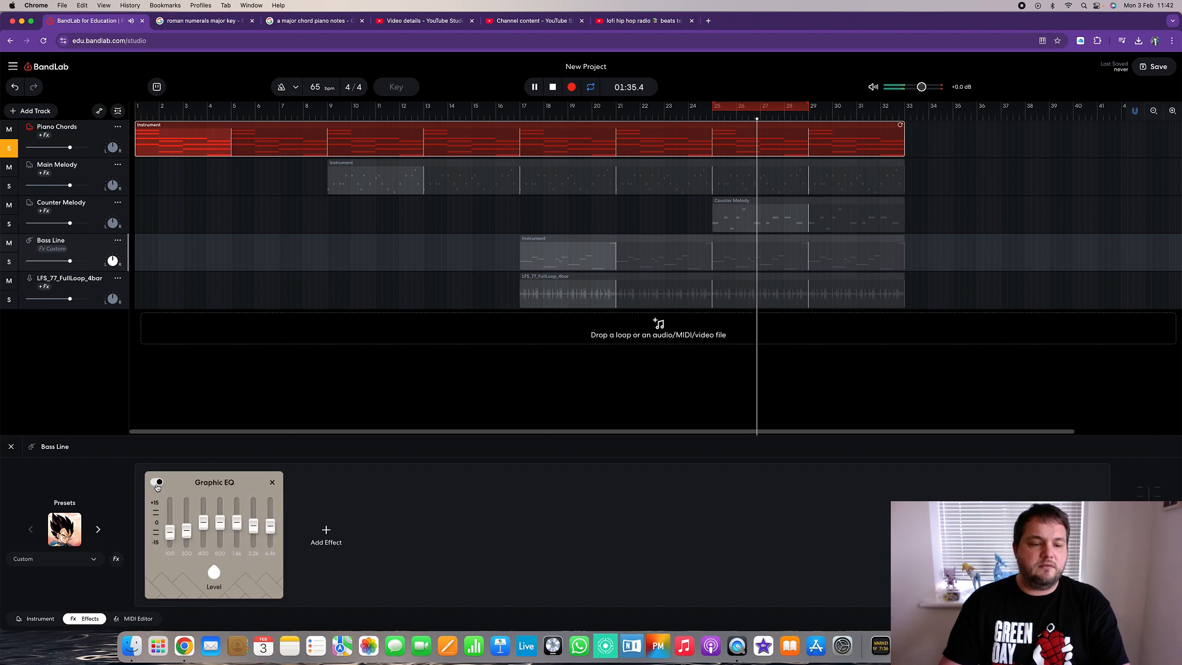
- Raise the Graphic EQ's 400 band to about +3.0 dB, boost the 800 and 1.6k bands similarly, and stop playback
mouse_move(206, 524)
drag(205, 524, 203, 513)
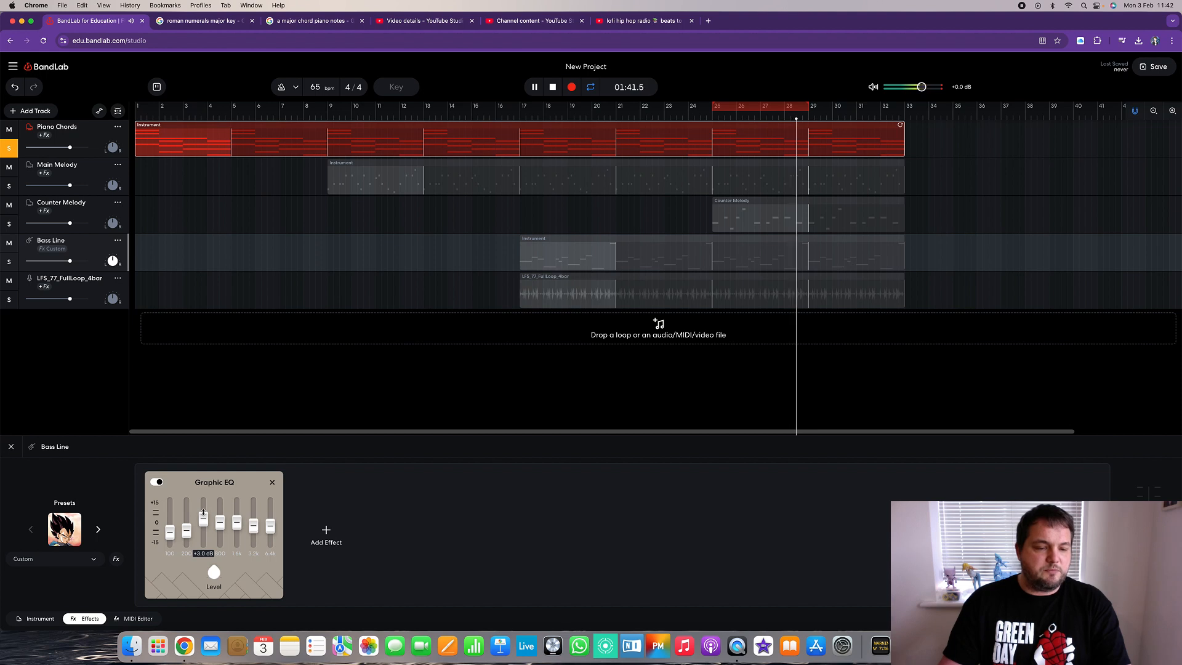
drag(219, 519, 239, 507)
key(space)
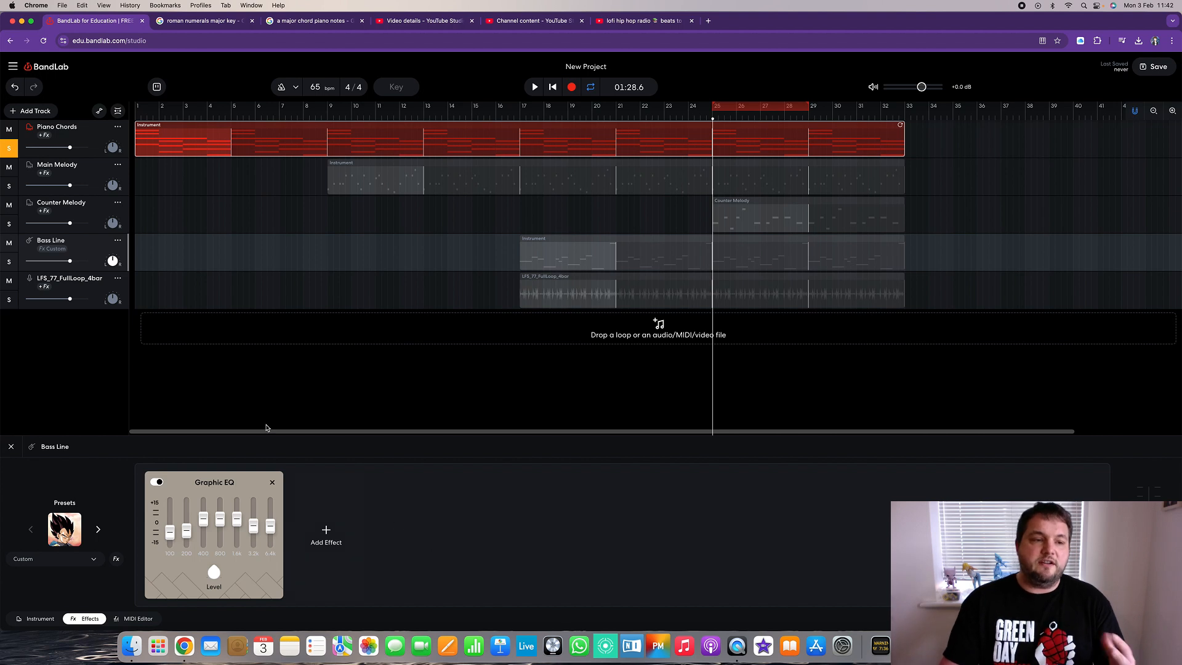
- Add a Space Maker reverb effect to the Bass Line track, set its type to Small Ambience, and audition the cycle range
click(326, 537)
click(223, 423)
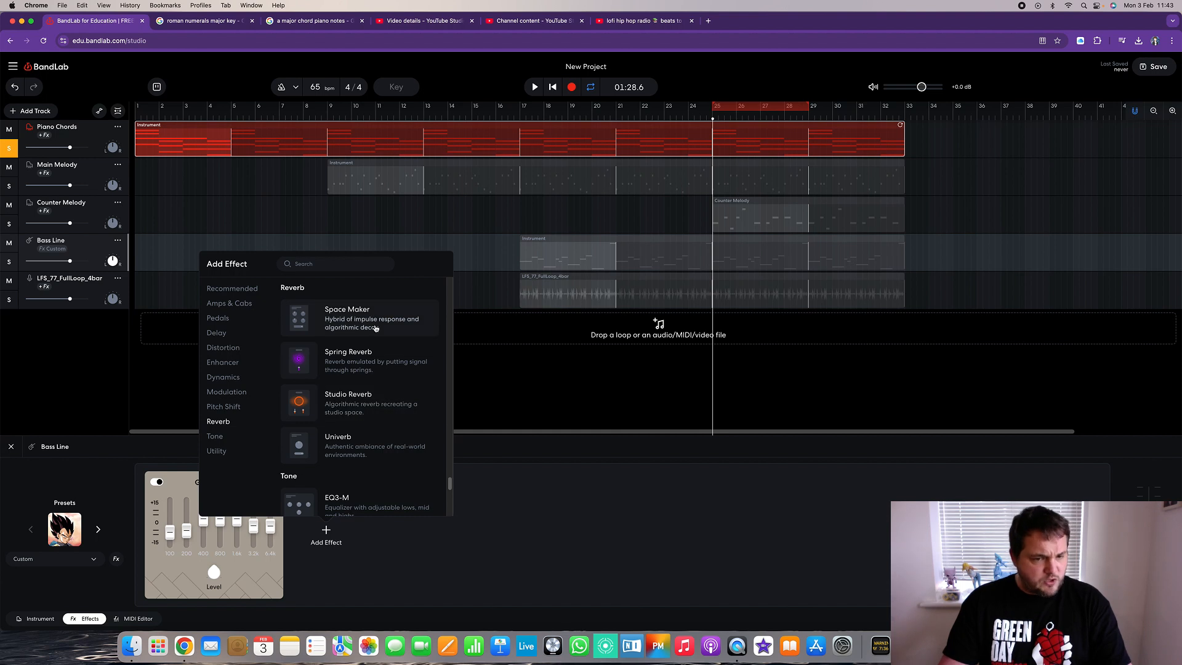
click(376, 329)
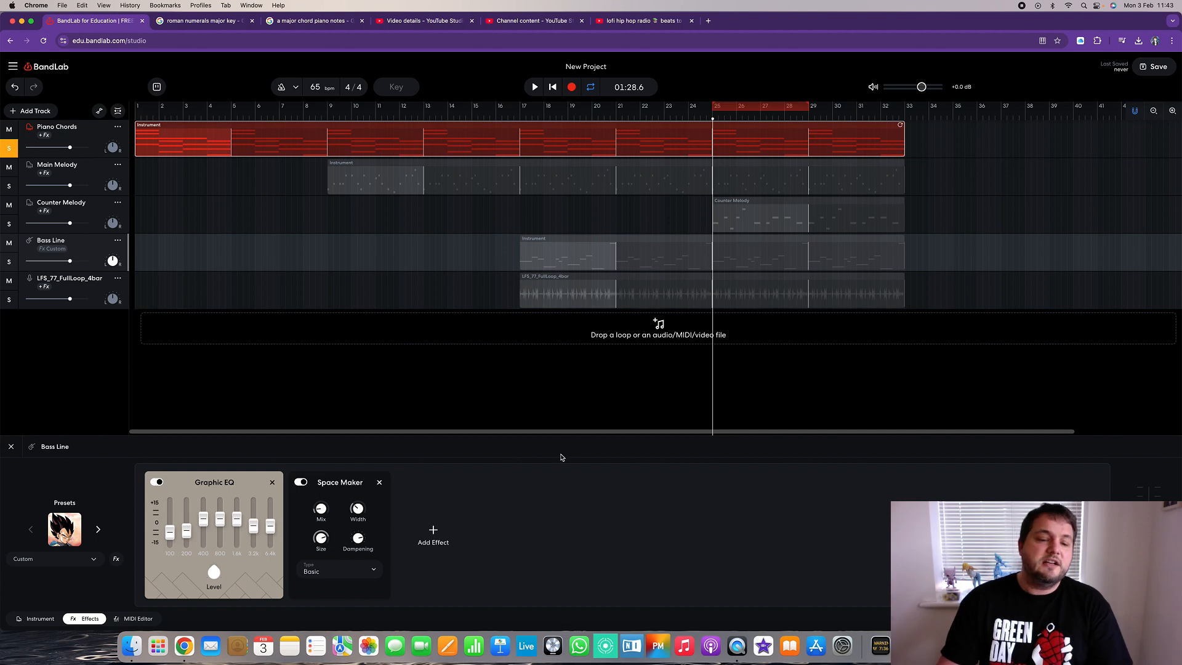
click(369, 574)
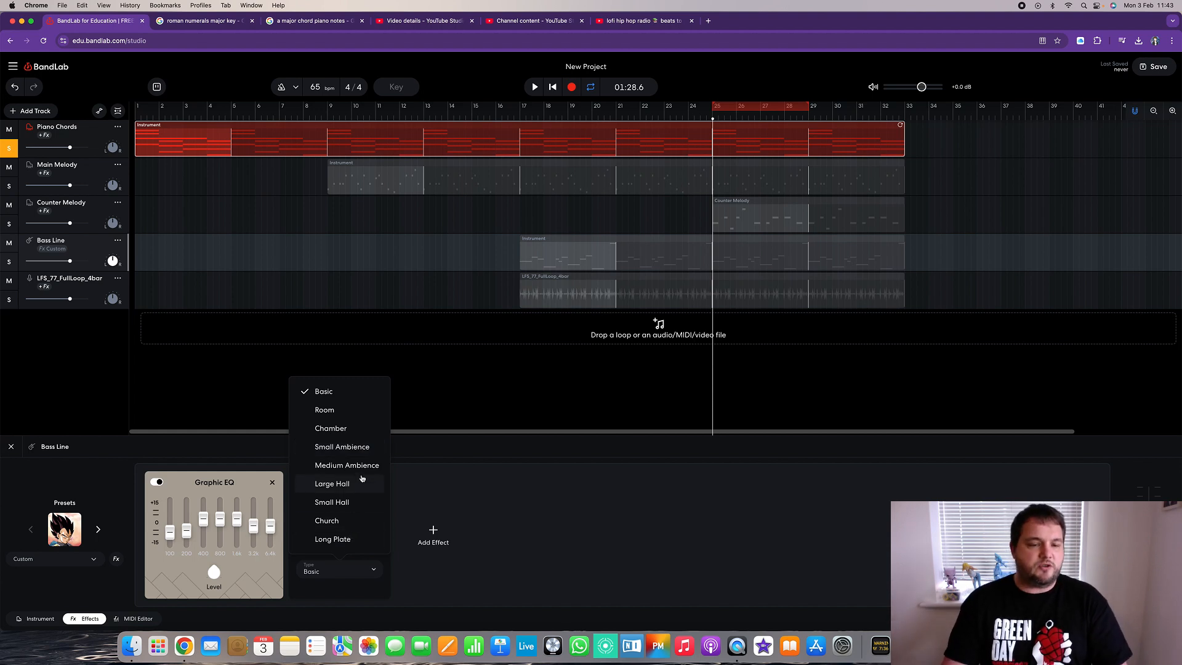
click(361, 454)
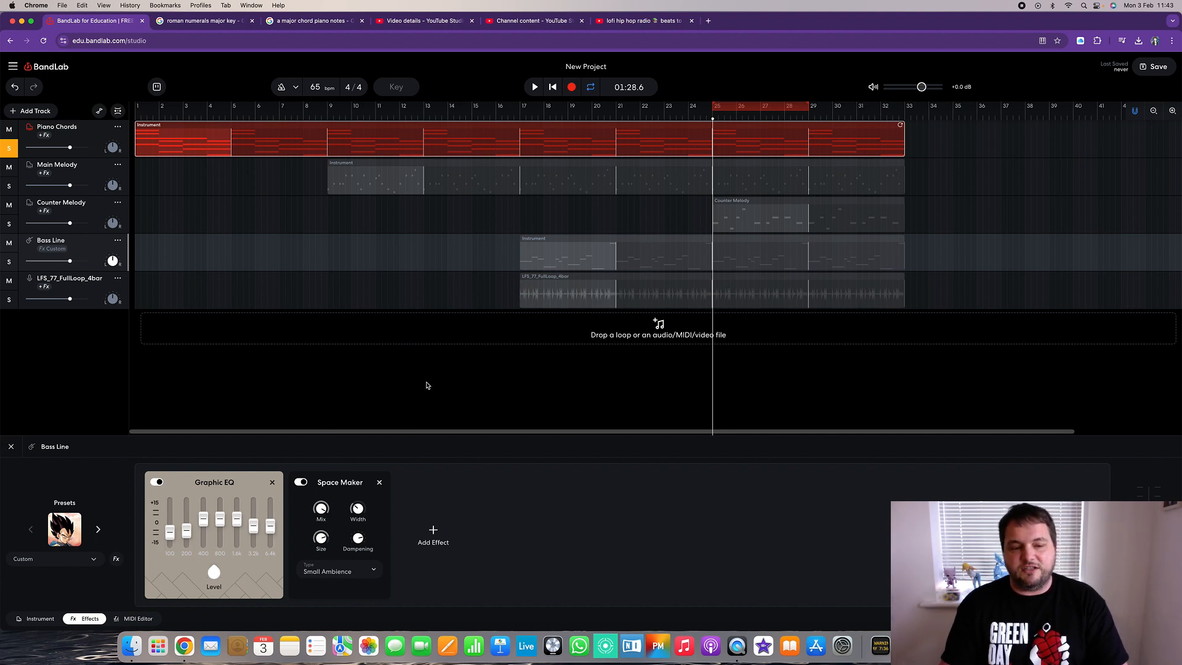
key(space)
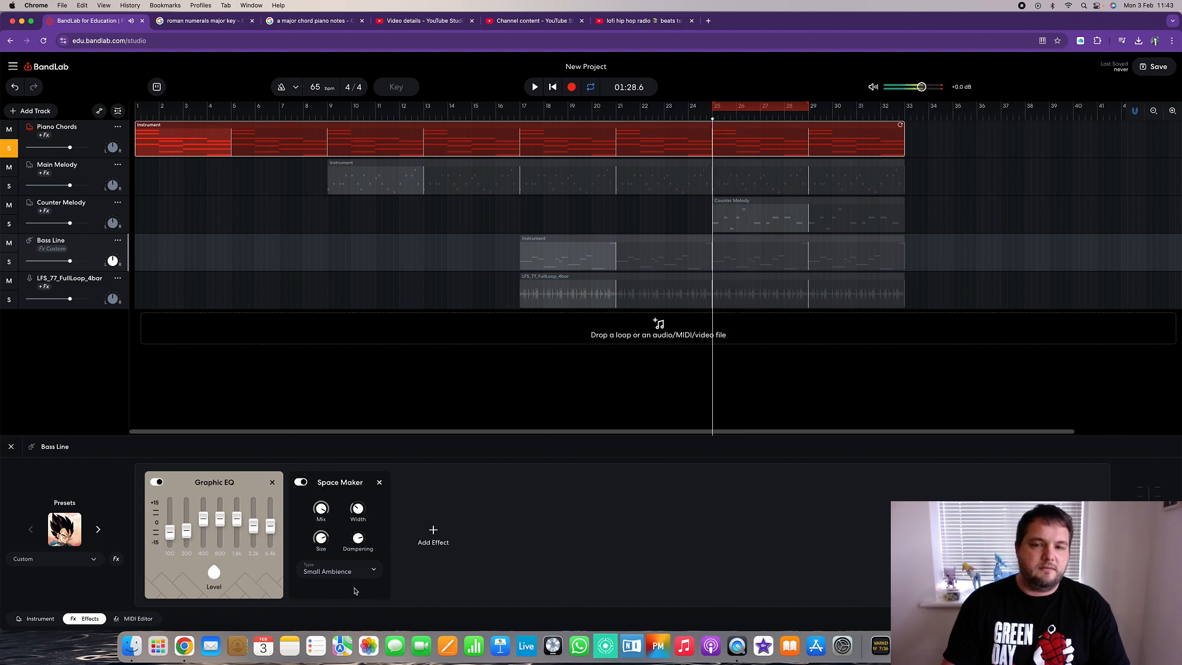
key(space)
- Switch the Bass Line's Space Maker type to Church and play the cycle range to hear the larger reverb
click(345, 571)
click(350, 524)
key(space)
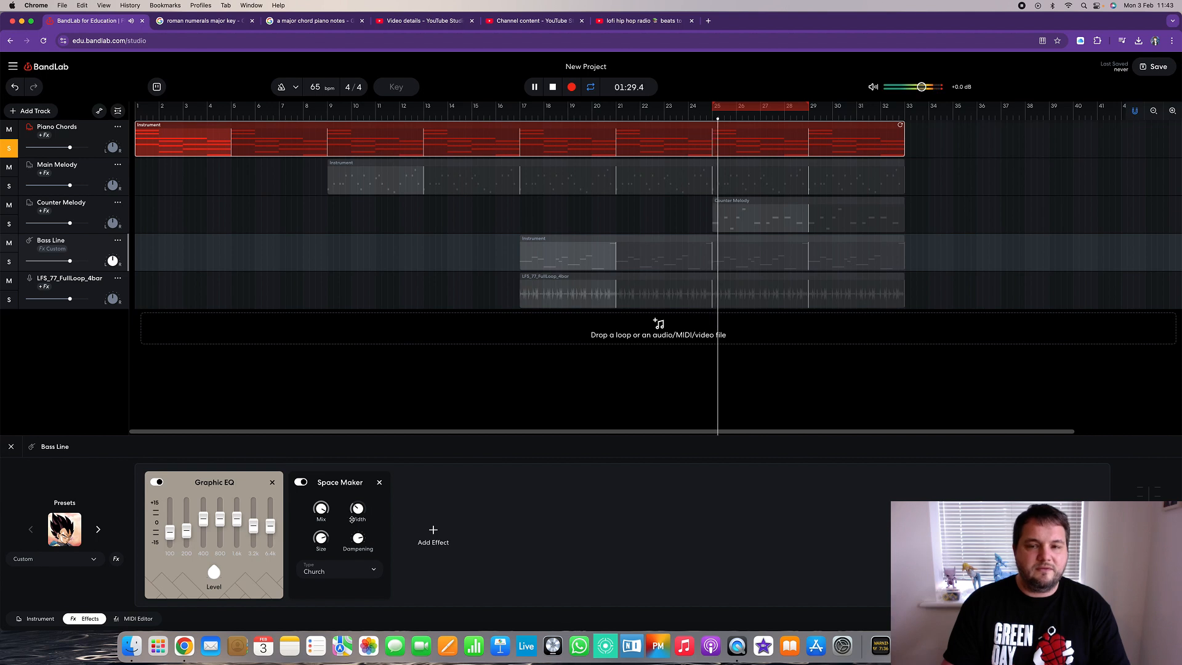
key(space)
key(space)
mouse_move(325, 535)
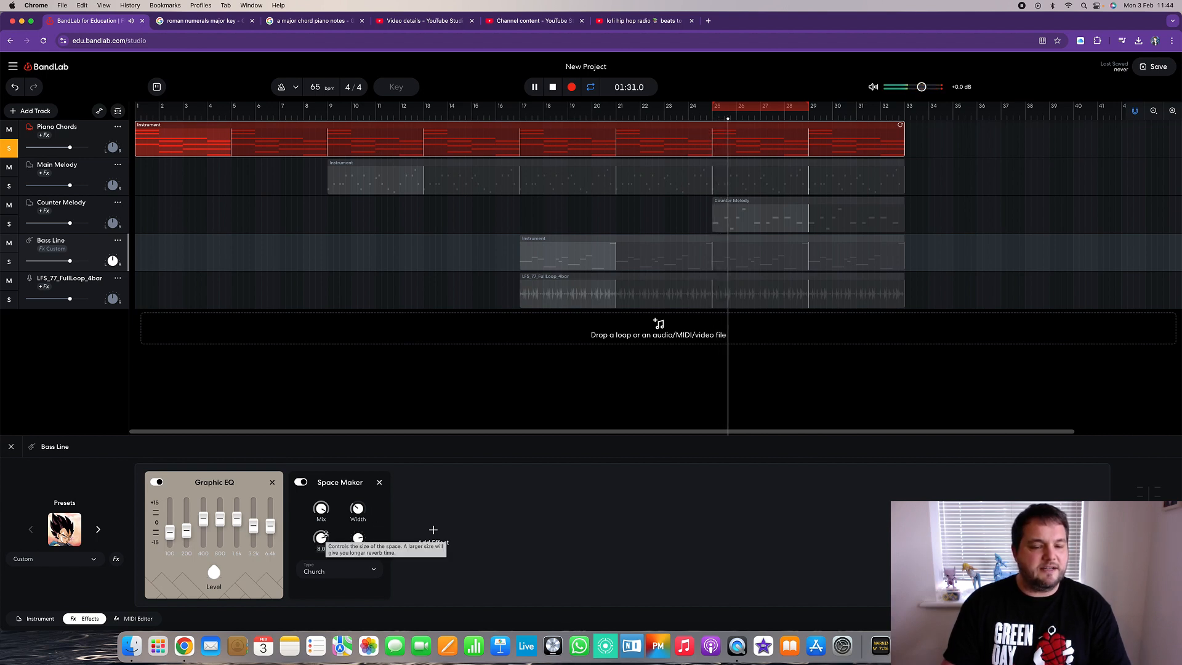
key(space)
- Set the Space Maker type back to Small Ambience, lower its mix, and play the cycle range
click(340, 569)
click(361, 446)
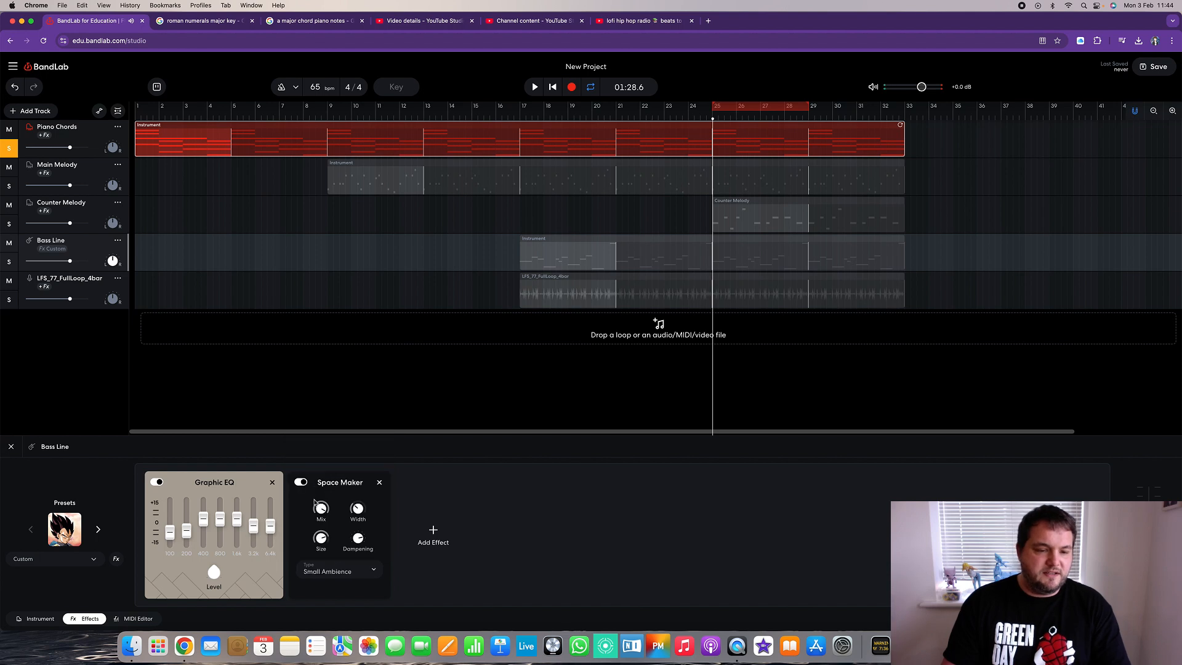
drag(327, 538, 353, 633)
key(space)
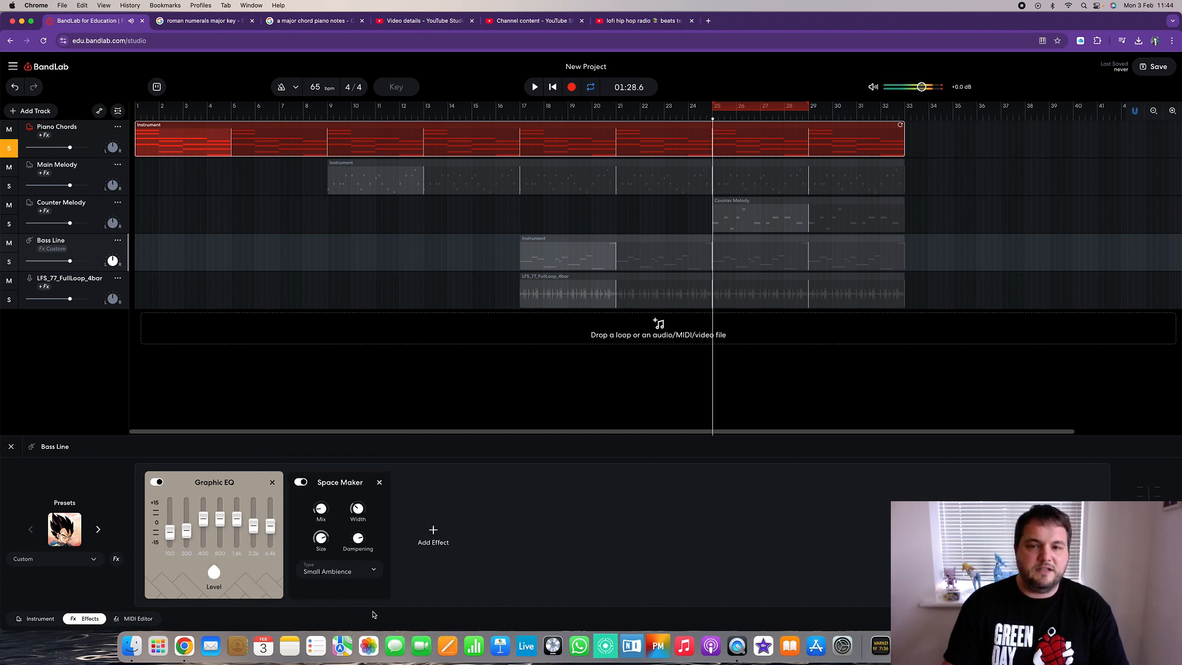
- Switch the solo from Piano Chords to the LFS_77_FullLoop_4bar track and add a Graphic EQ effect to that track
click(9, 148)
click(442, 293)
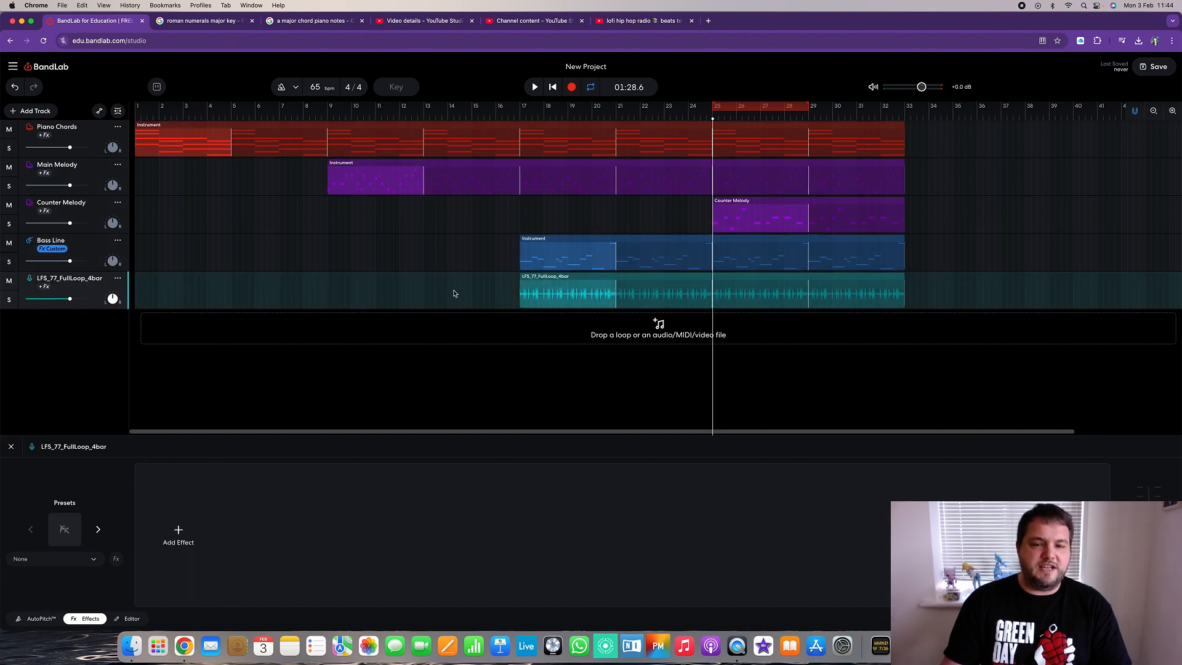
click(9, 300)
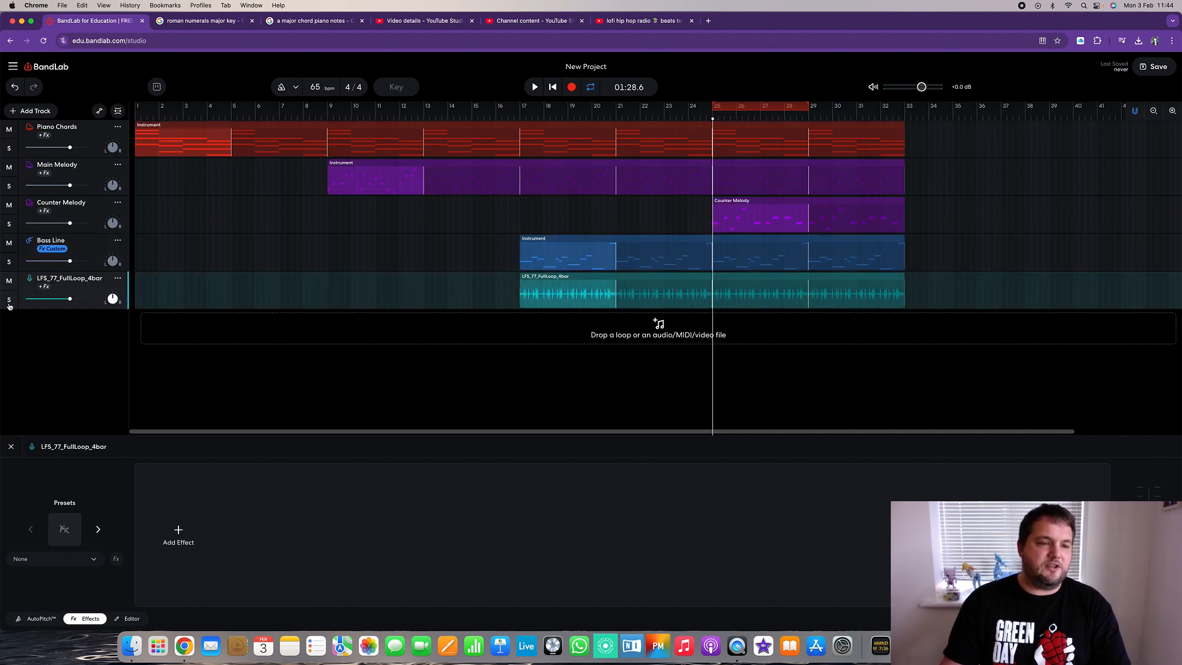
click(183, 530)
click(204, 443)
- Push the Graphic EQ's 1.6k, 3.2k and 6.4k bands to +15.0 dB and its 100, 200, 400 and 800 bands to -15.0 dB
drag(237, 527, 256, 431)
drag(272, 528, 267, 421)
scroll(222, 505, left, 1)
drag(173, 523, 178, 613)
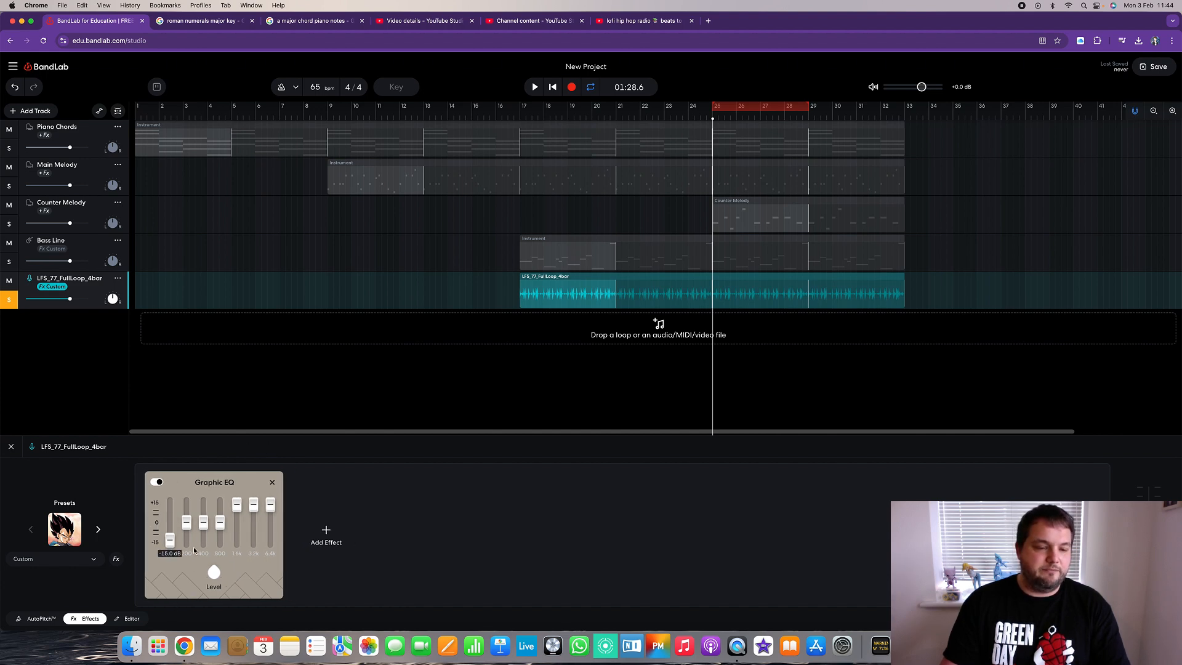
drag(192, 526, 195, 613)
drag(207, 522, 224, 637)
- Play the drum loop with the Graphic EQ bypassed and switched back on to compare the exaggerated setting
click(157, 482)
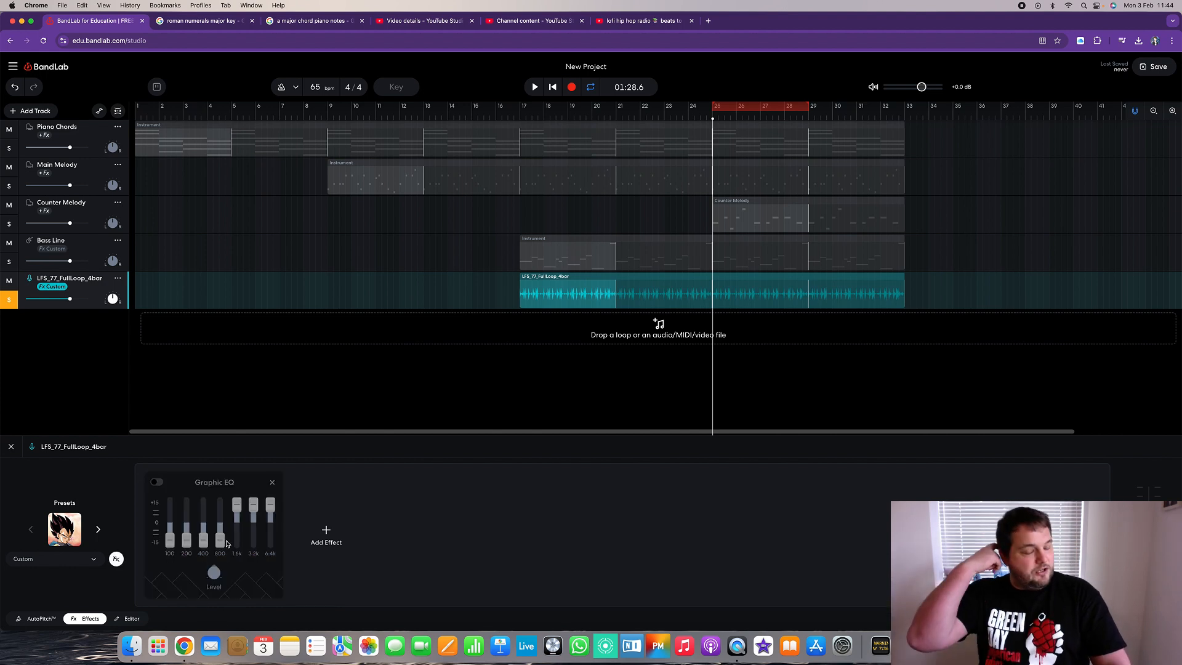
key(space)
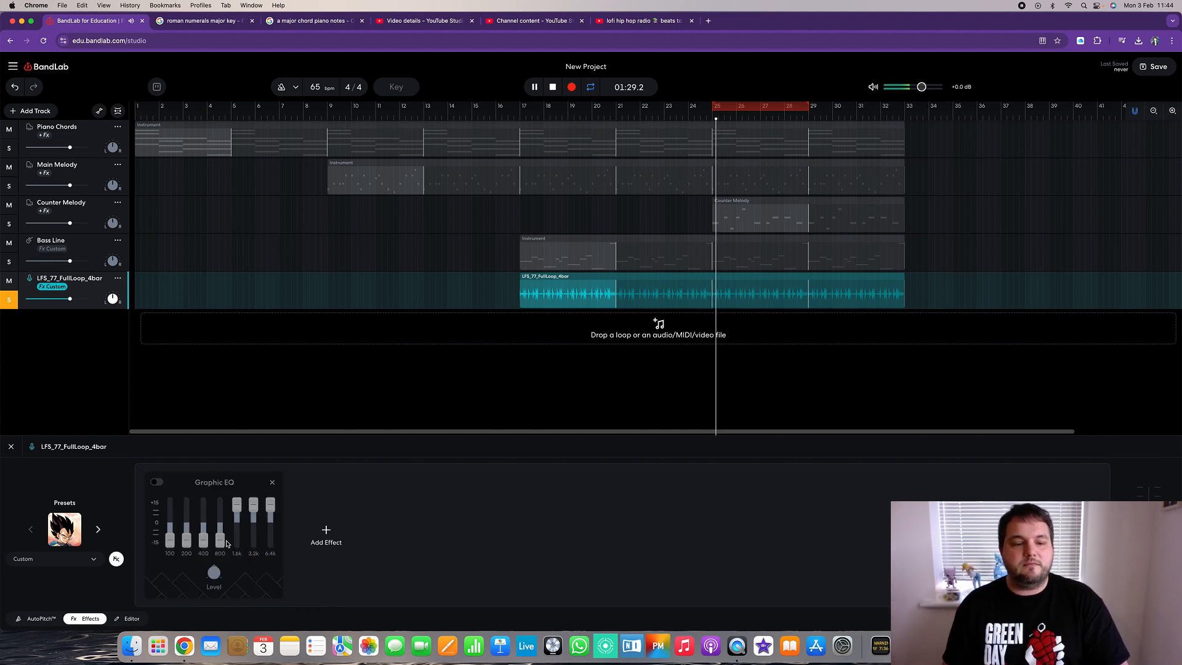
click(157, 483)
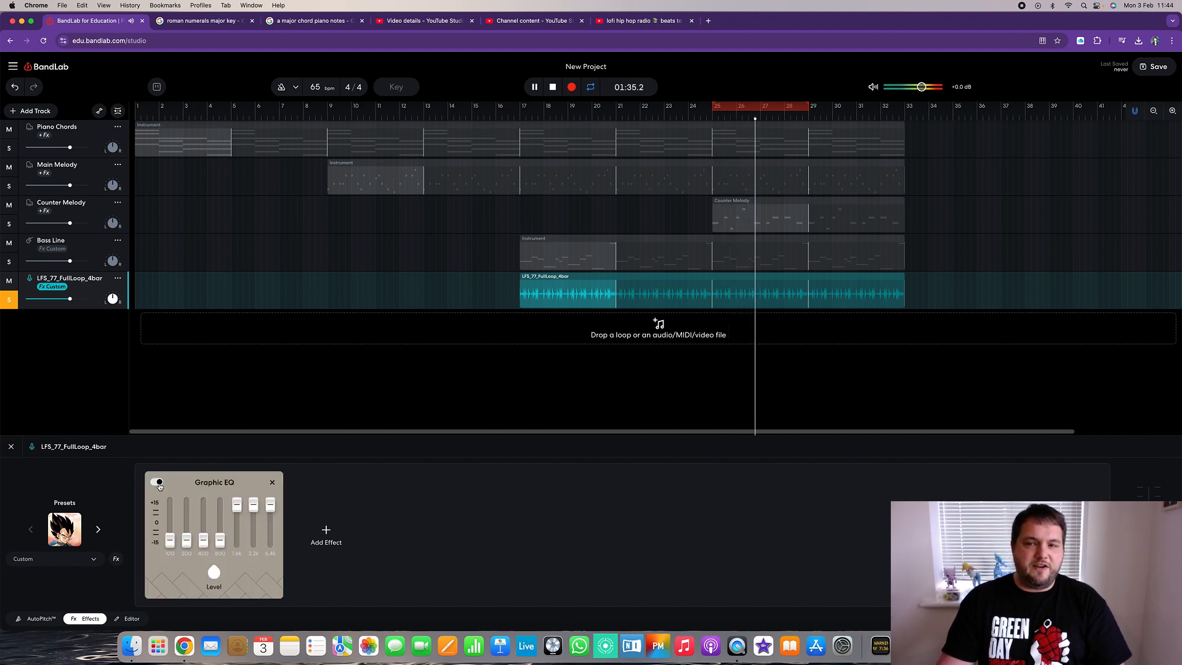
key(space)
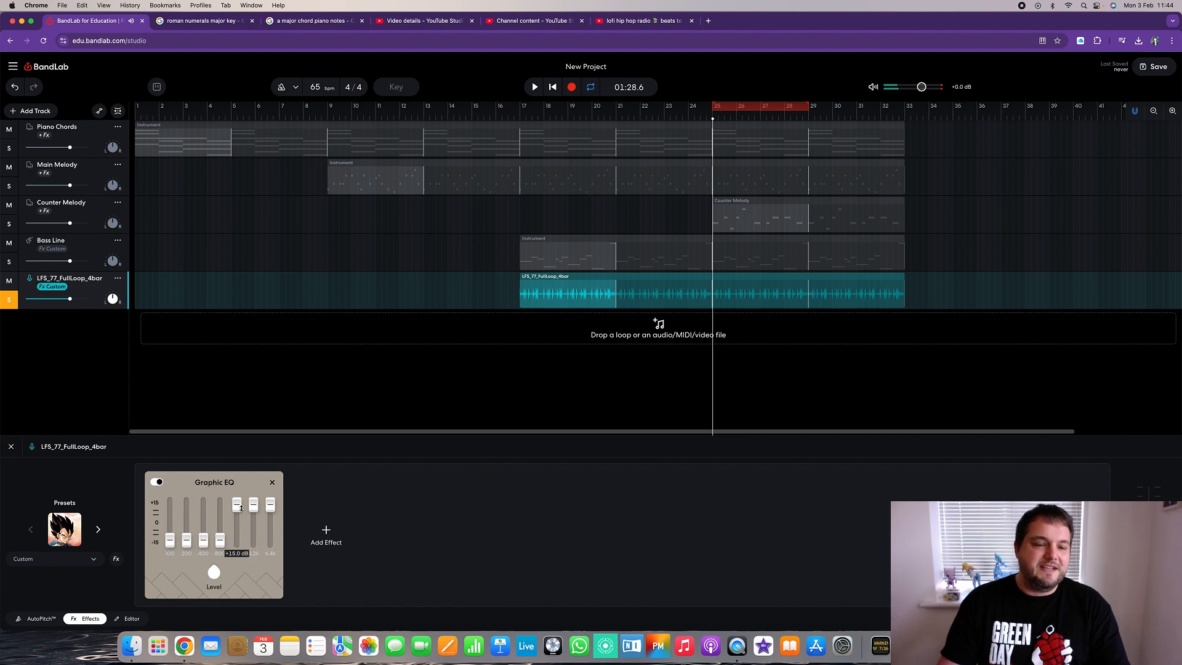
- Moderate the Graphic EQ with slight boosts on 100, 200, 1.6k, 3.2k and 6.4k, and the 400 and 800 bands at about +0.3 dB
drag(242, 532, 242, 568)
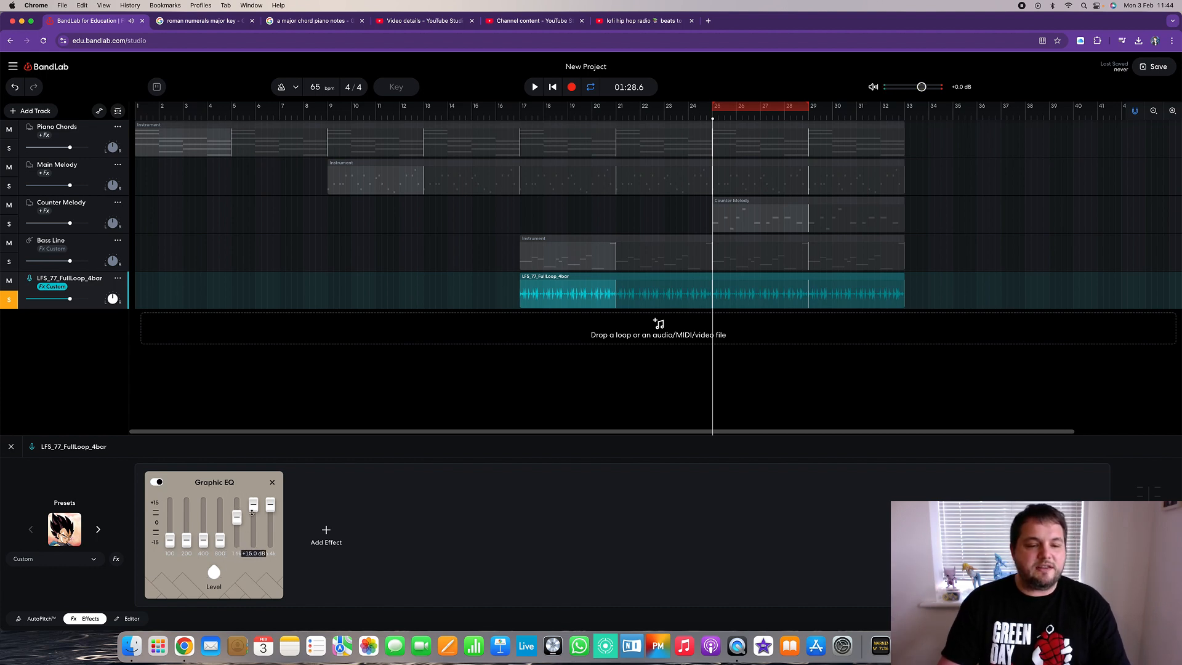
drag(253, 505, 253, 557)
drag(270, 505, 270, 515)
drag(171, 544, 203, 520)
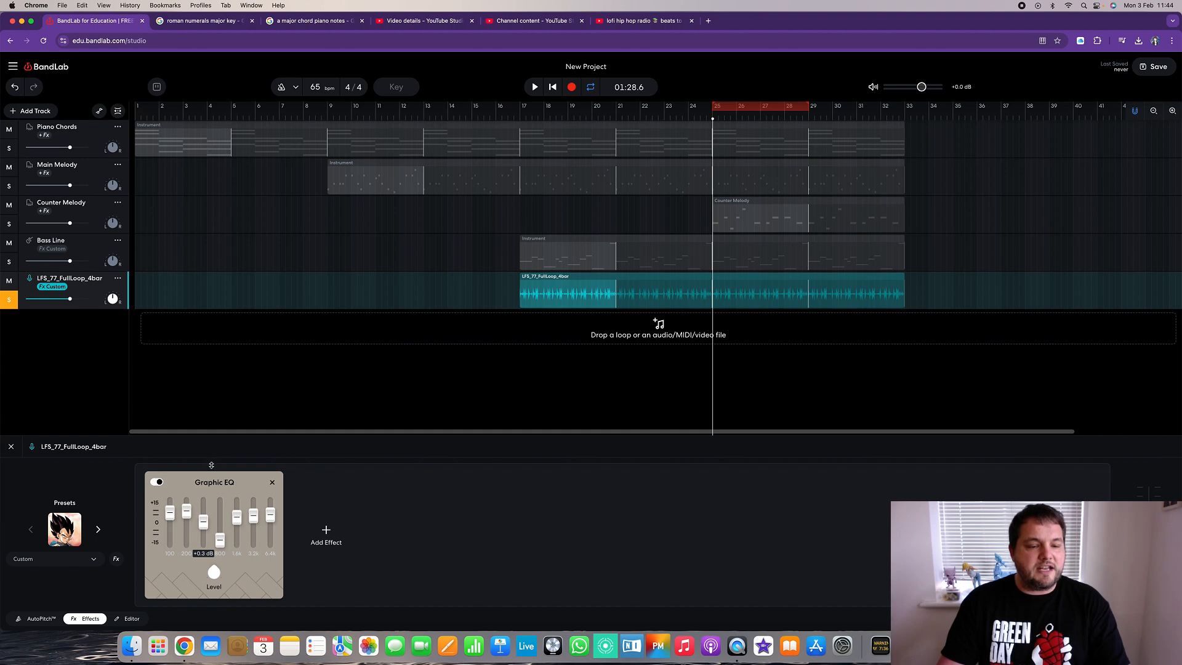
drag(220, 540, 222, 506)
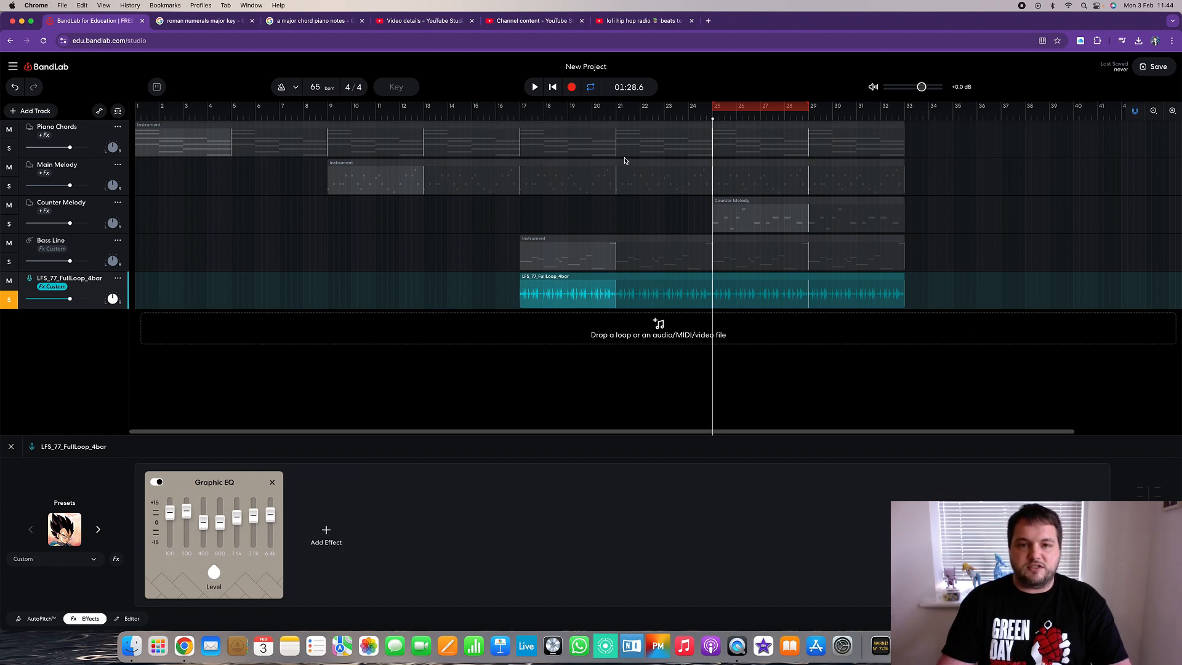
- While playing the drum loop, lower the Graphic EQ's 3.2k band to about +3.0 dB and slightly trim the 200 and 6.4k bands
click(536, 88)
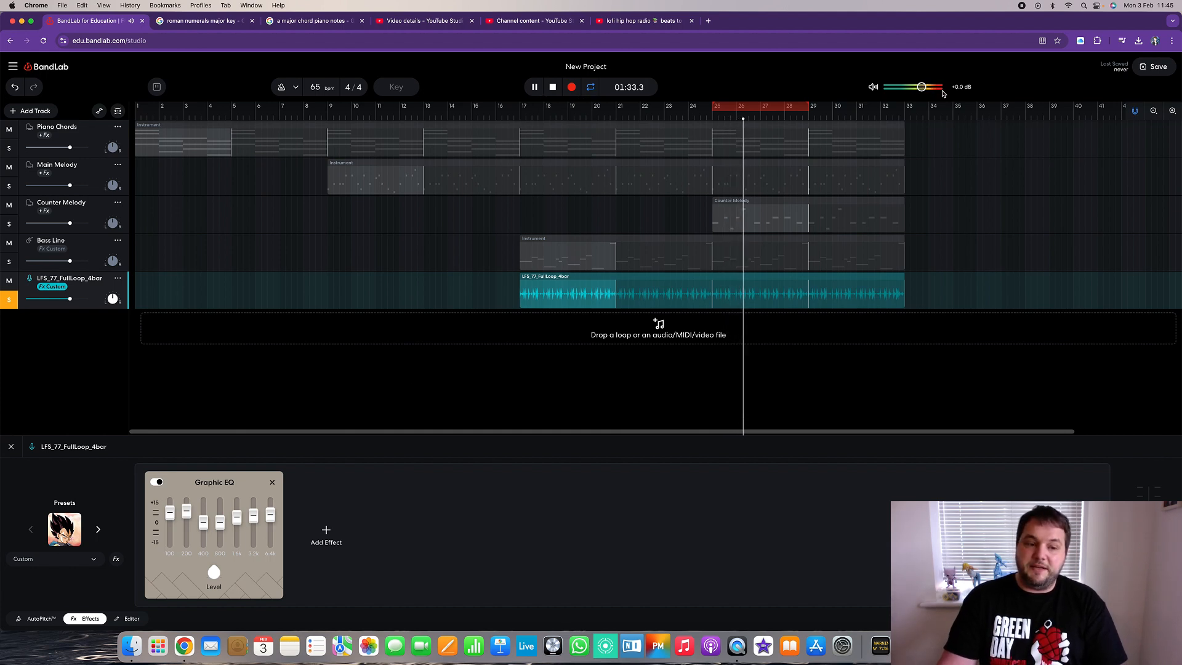
drag(270, 515, 183, 535)
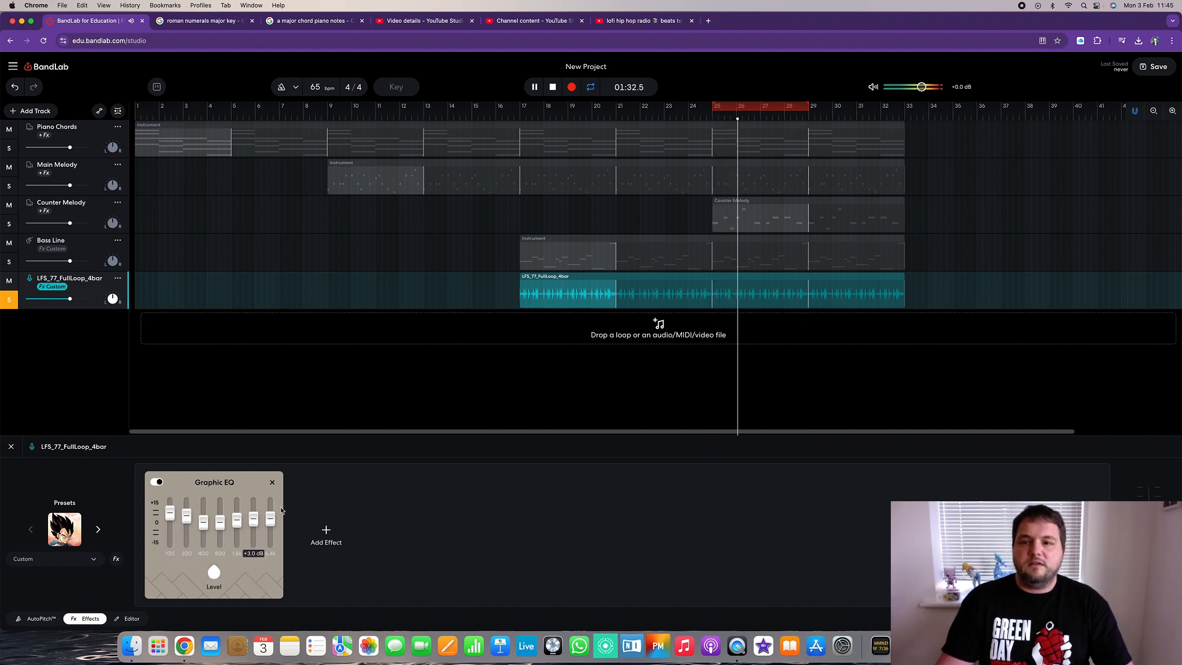
key(space)
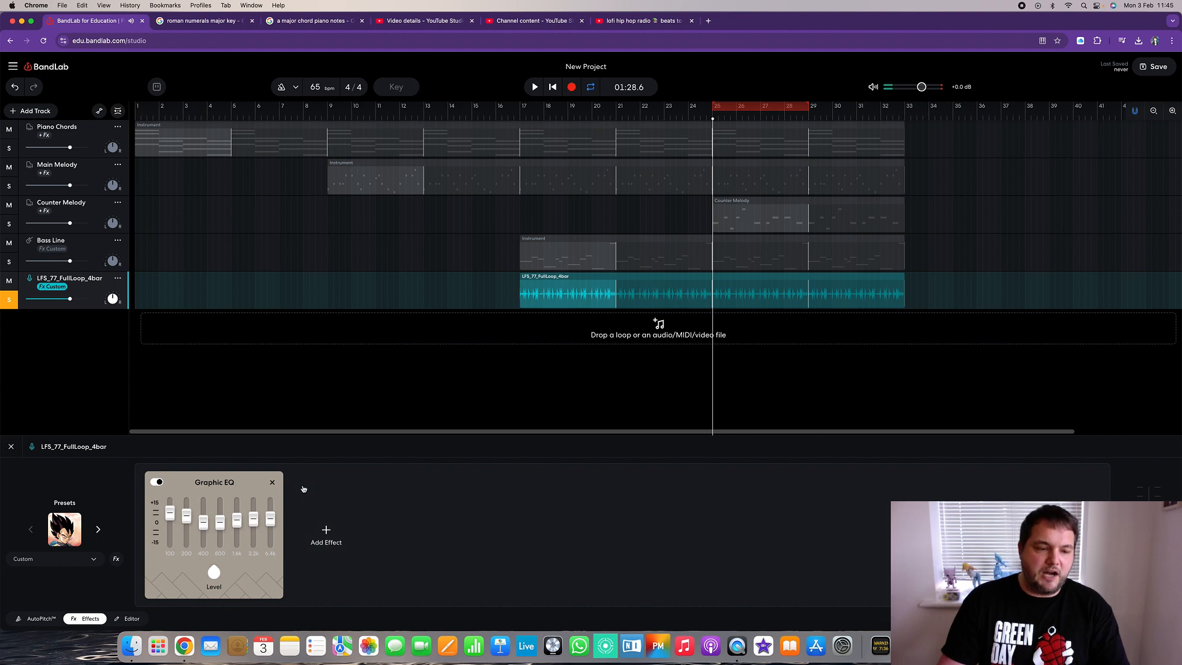
- Add a Space Maker reverb effect to the LFS_77_FullLoop_4bar track
click(337, 538)
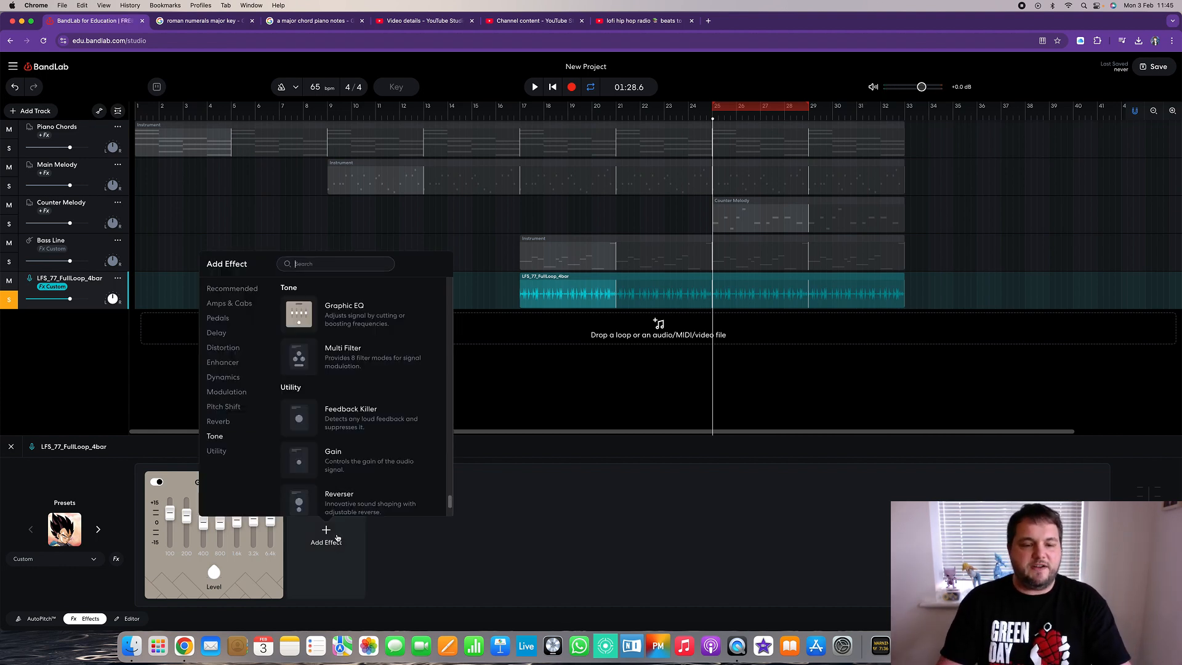
click(229, 422)
click(372, 319)
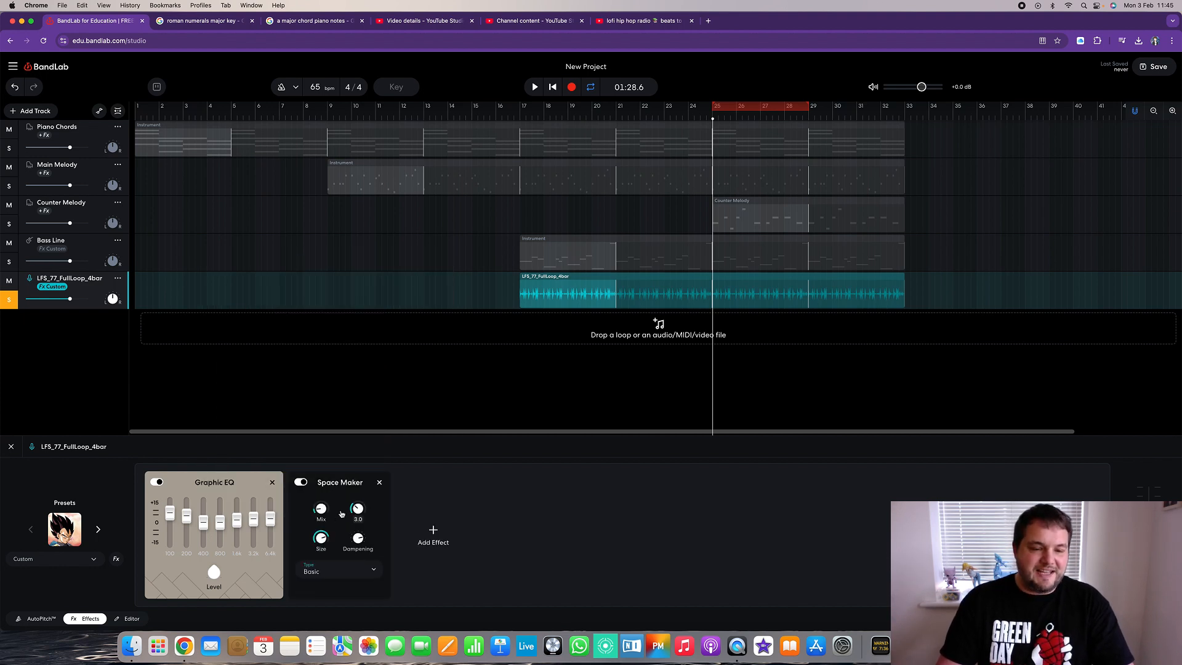
- Raise the drum loop's Space Maker mix fully with the Church type, and audition it with the Graphic EQ bypassed
drag(320, 515, 346, 365)
click(339, 571)
click(327, 517)
click(157, 483)
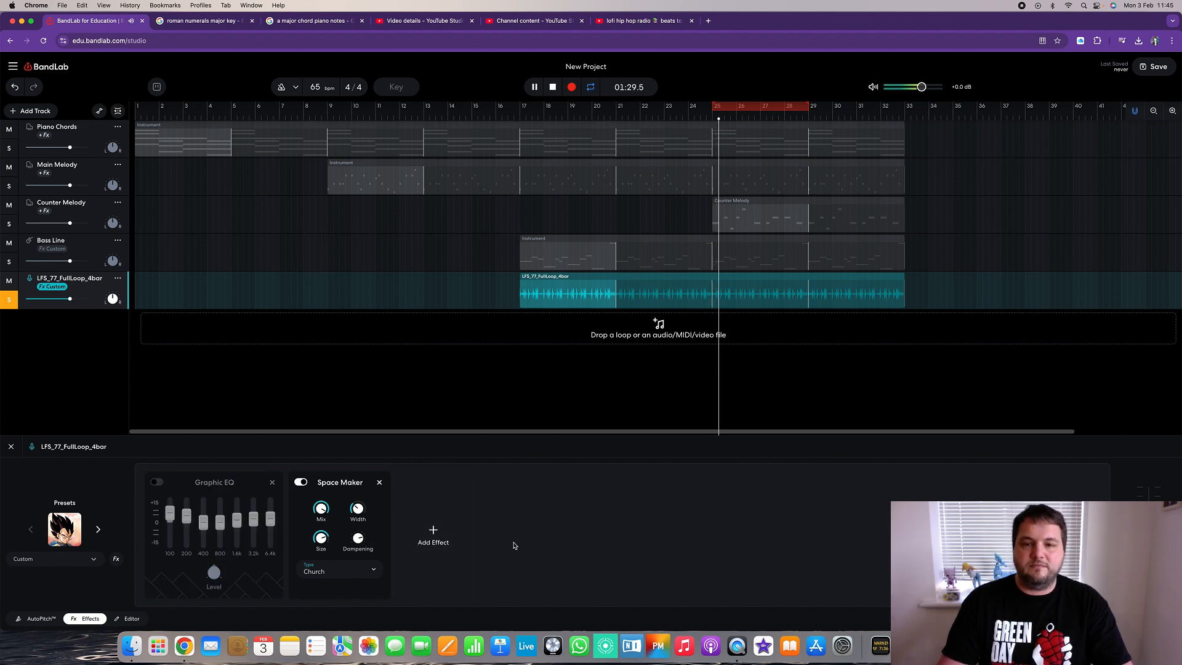
key(space)
- Set the drum loop's Space Maker type to Small Ambience and reduce its mix to about 10%
click(369, 579)
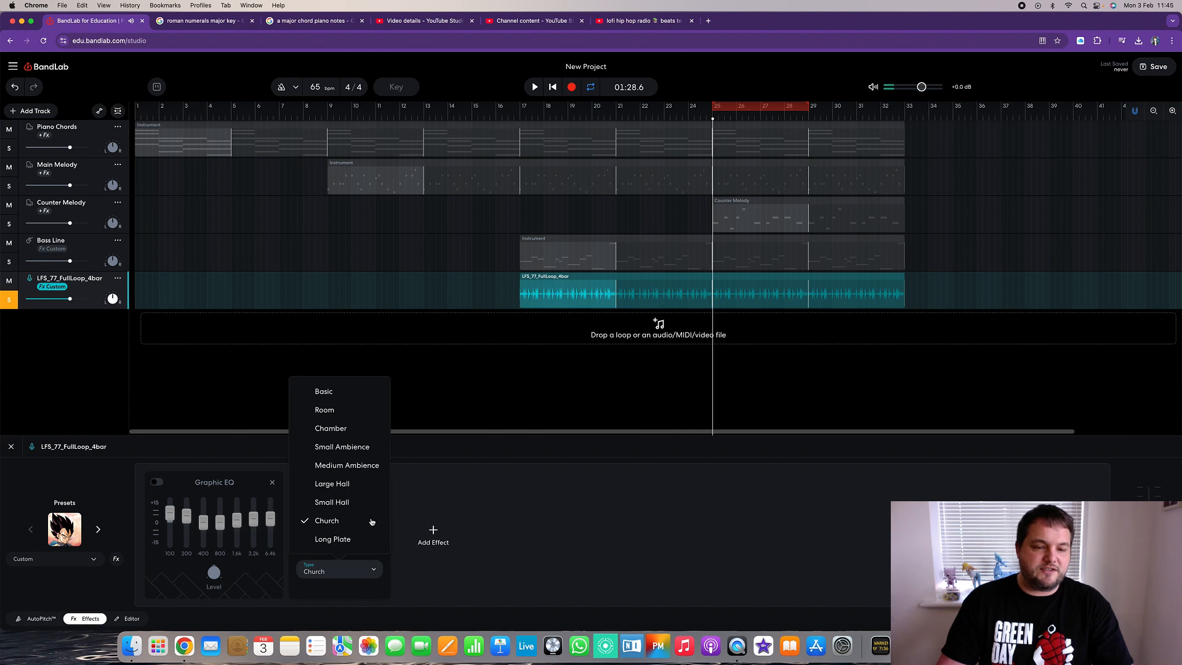
click(354, 449)
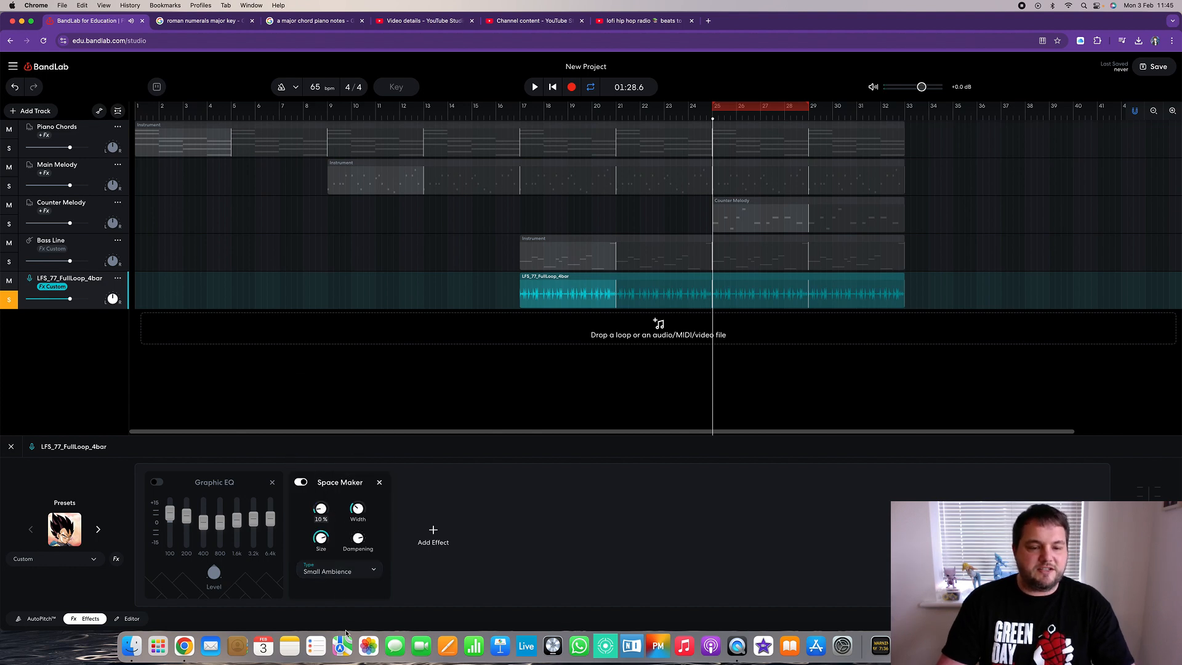
drag(348, 635, 344, 632)
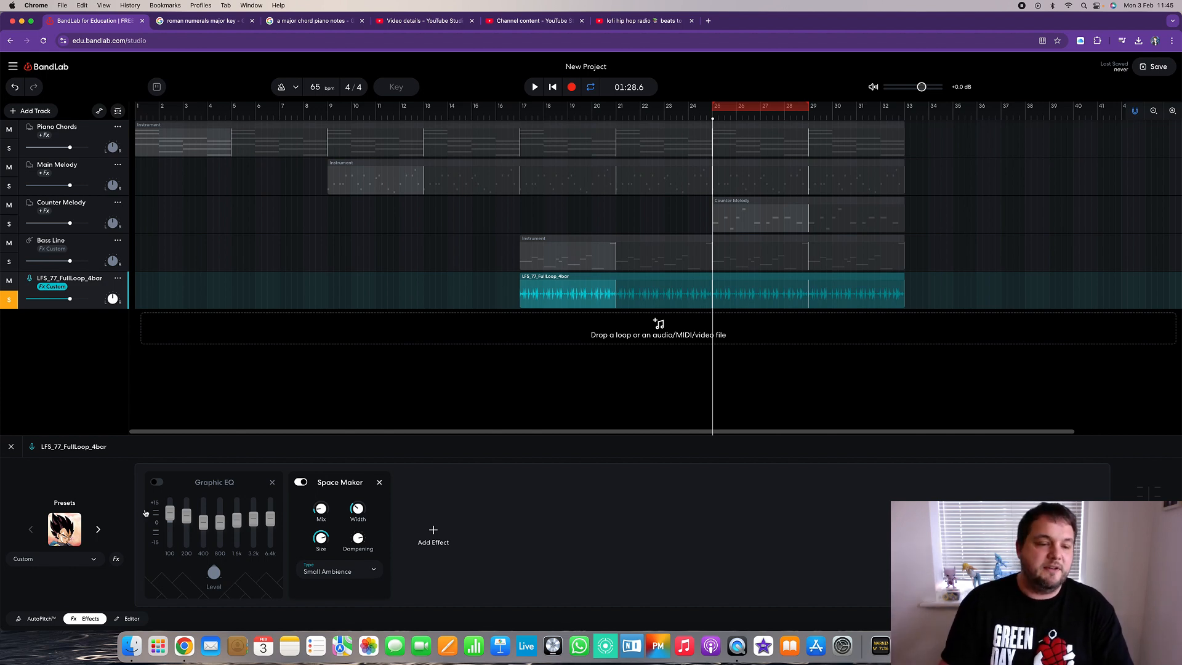
- Switch the drum loop's Graphic EQ back on and play the cycle range to hear both effects together
click(158, 483)
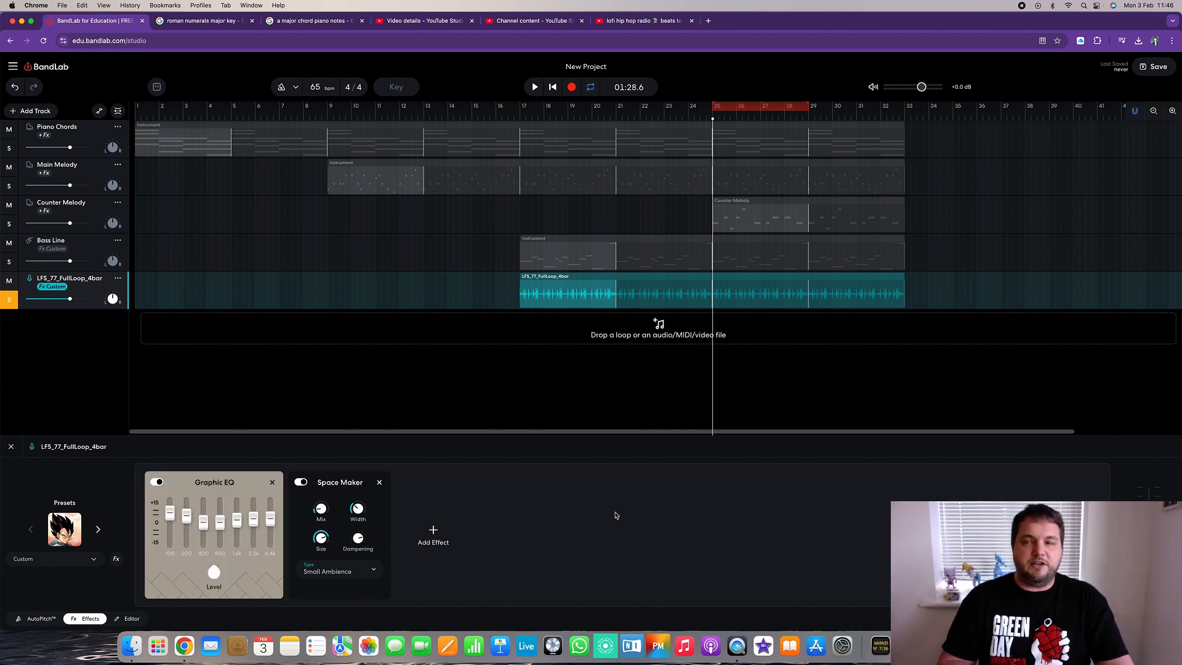
key(space)
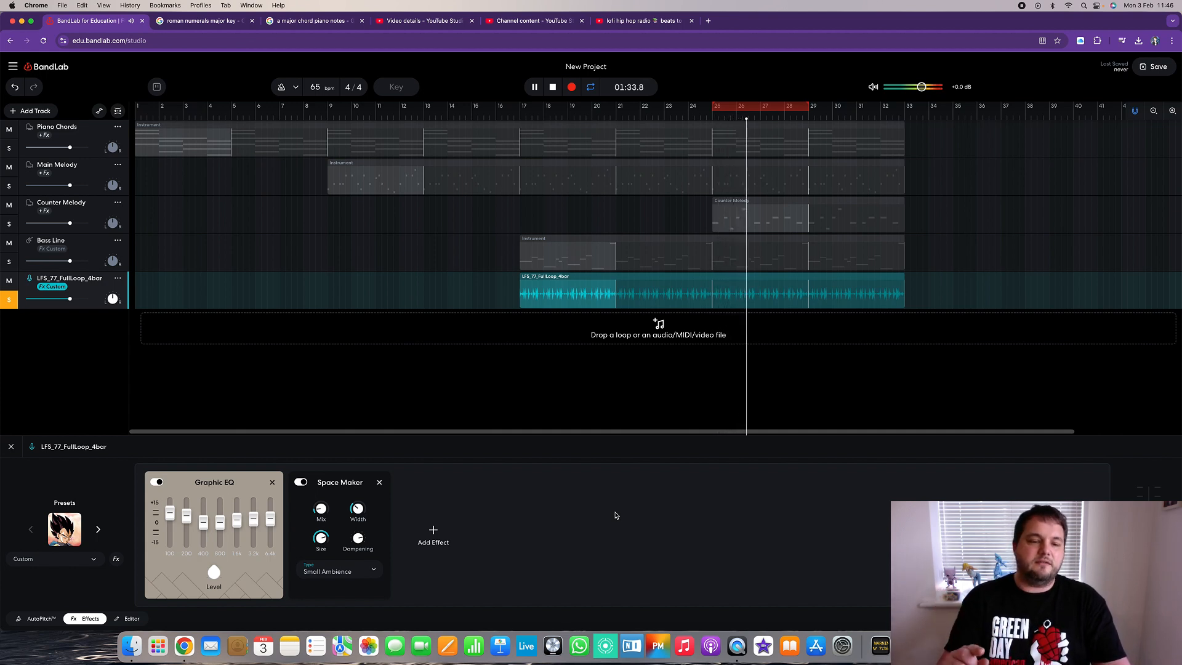
key(space)
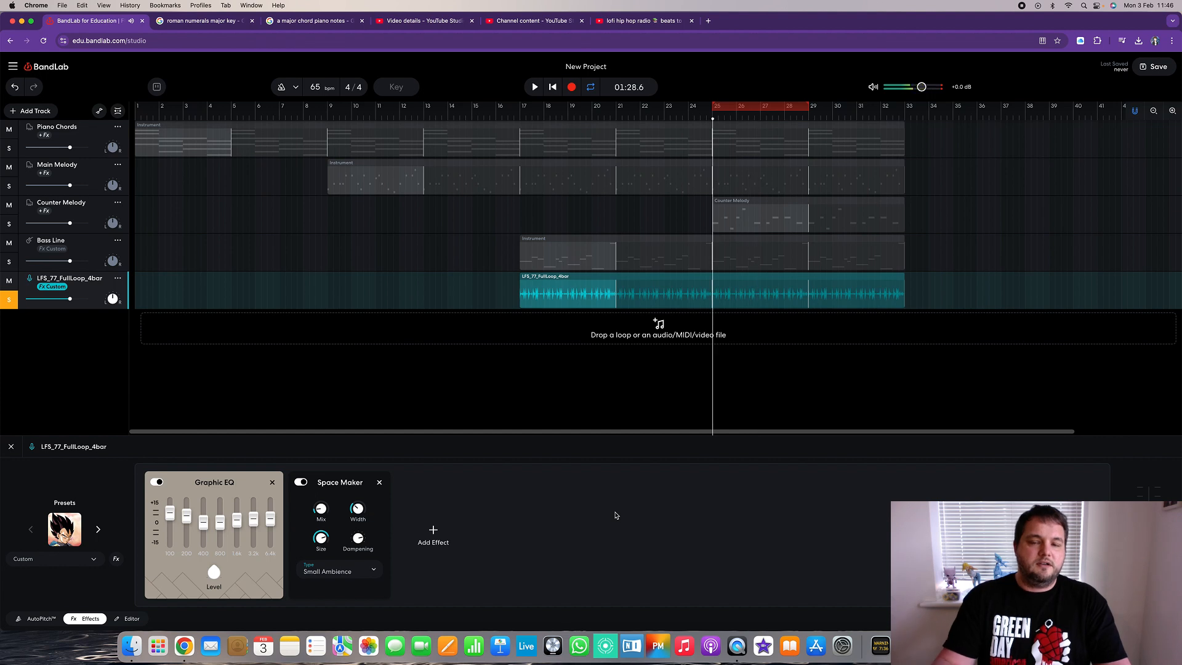
- Unsolo the drum loop track and compare the effect settings of the Bass Line and drum loop tracks
click(11, 303)
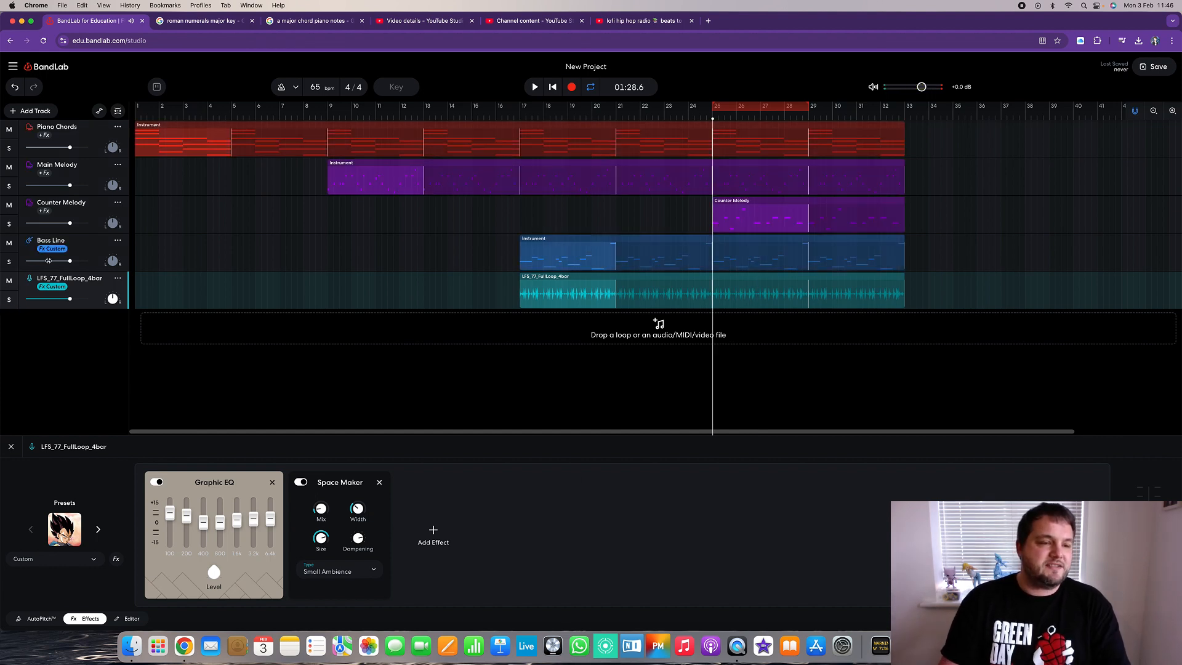
click(66, 245)
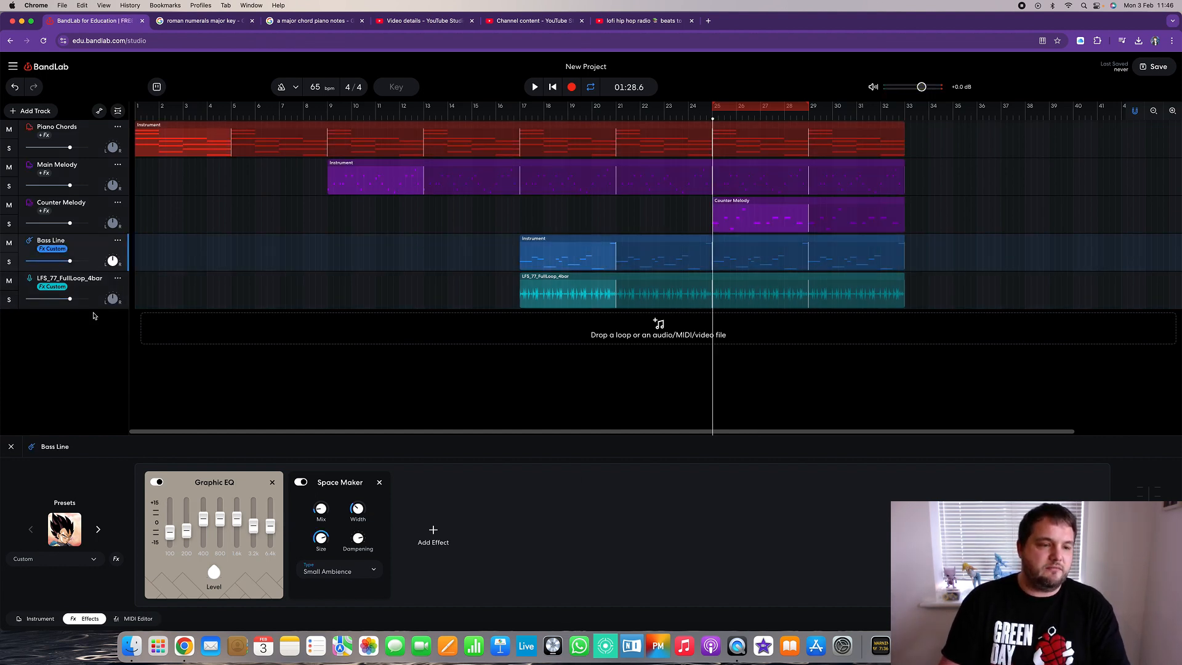
click(86, 286)
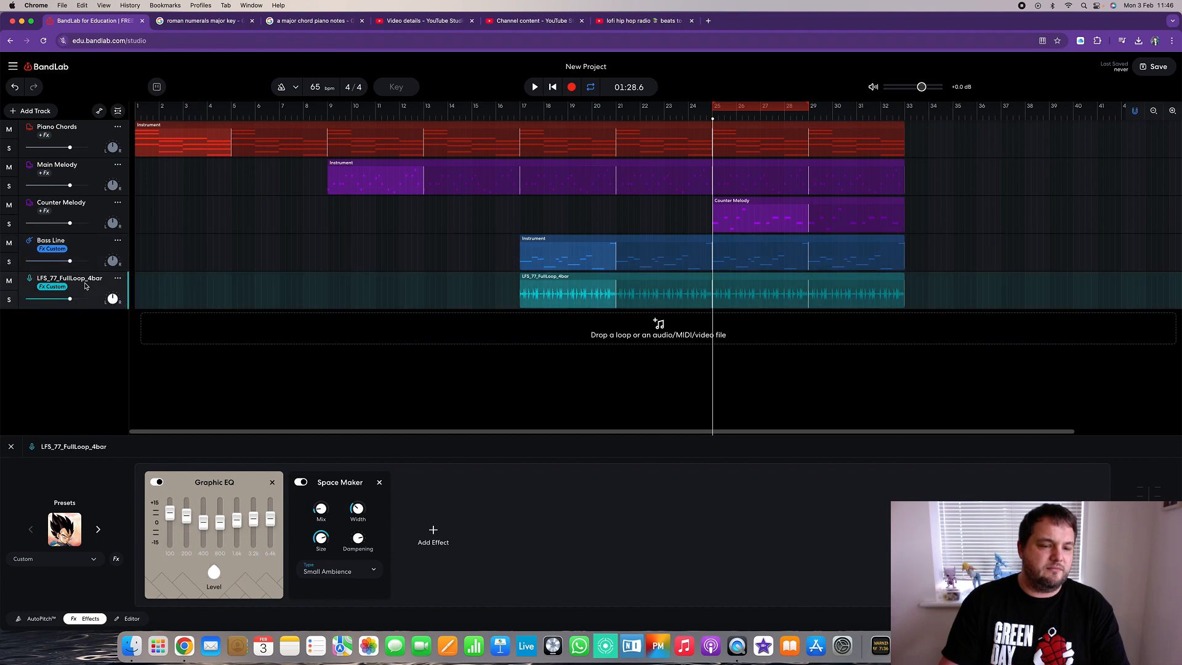
click(77, 249)
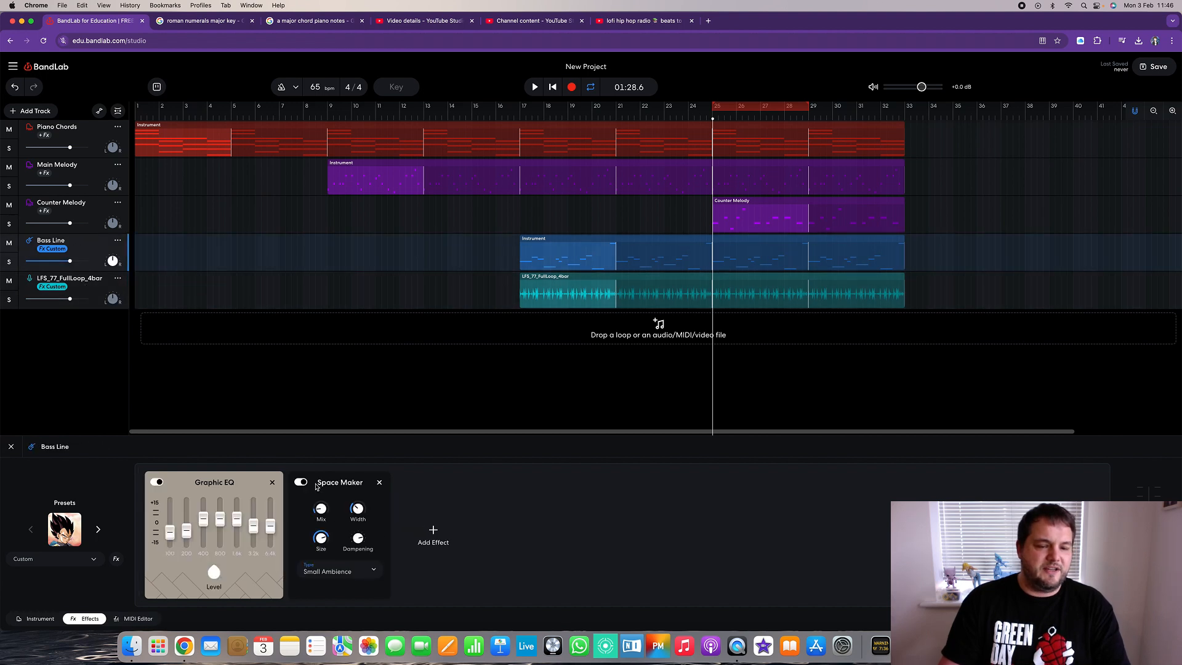
- Bypass the Bass Line's Space Maker and reshape its Graphic EQ with raised 100 Hz and 3.2 kHz bands and nearly flat mids
click(371, 260)
click(89, 183)
click(89, 245)
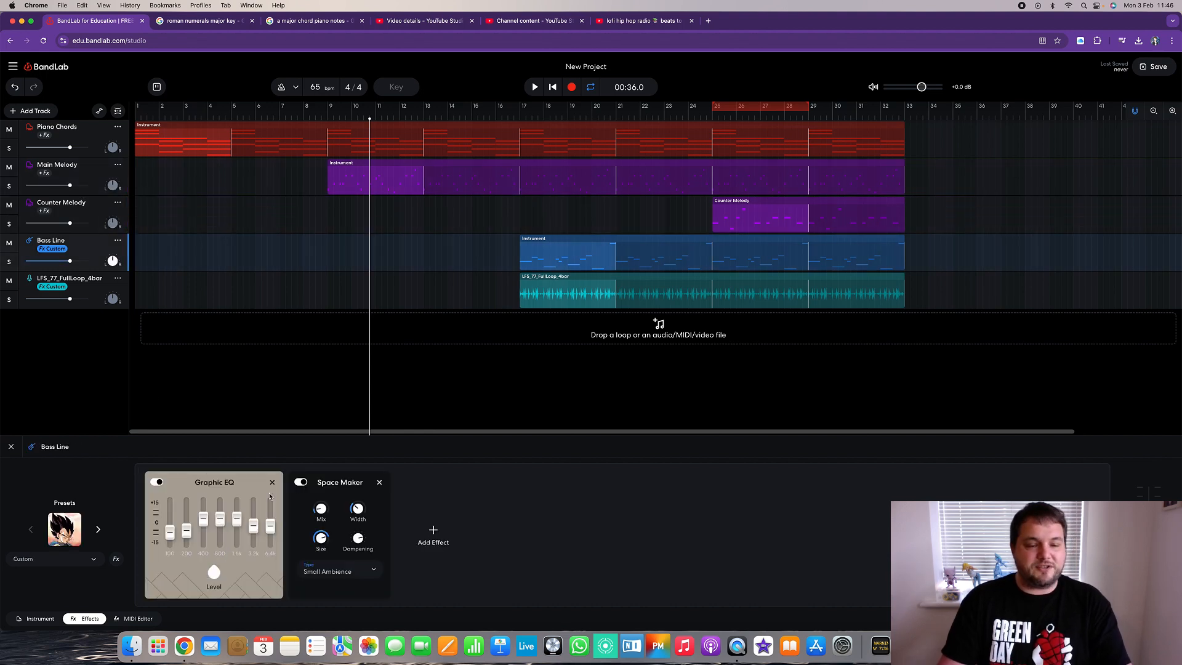
click(301, 482)
drag(187, 531, 188, 467)
drag(167, 515, 271, 518)
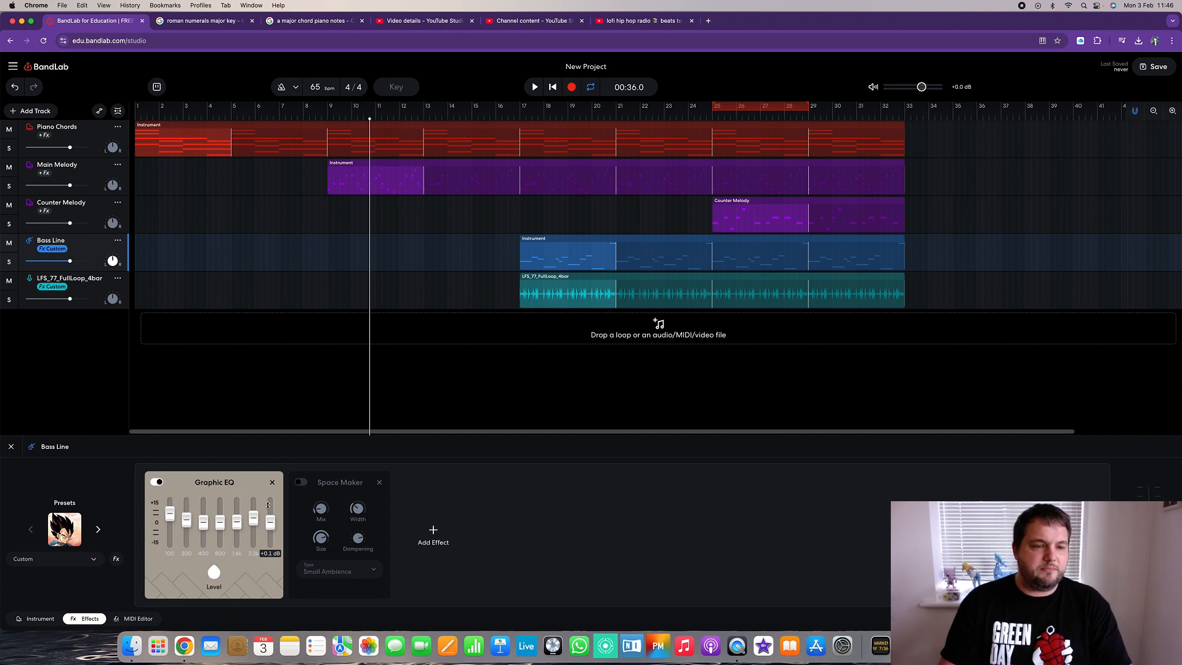
- Solo the Bass Line and play the cycle range while switching its Graphic EQ off and on to compare the sound
click(13, 266)
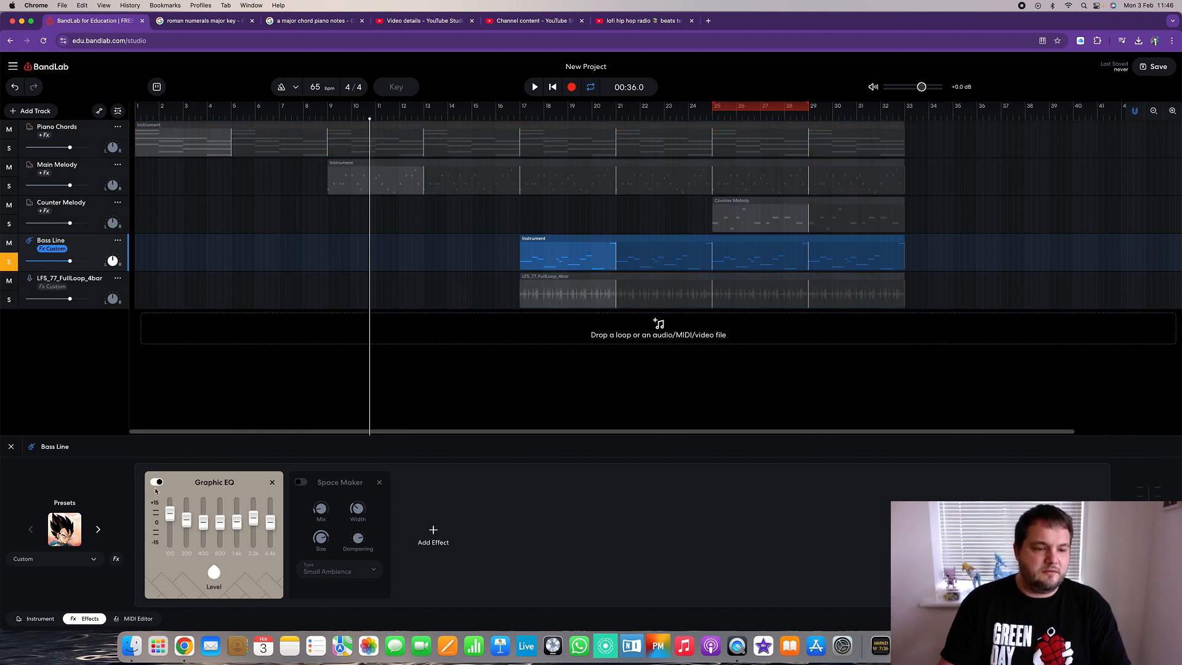
click(157, 482)
key(space)
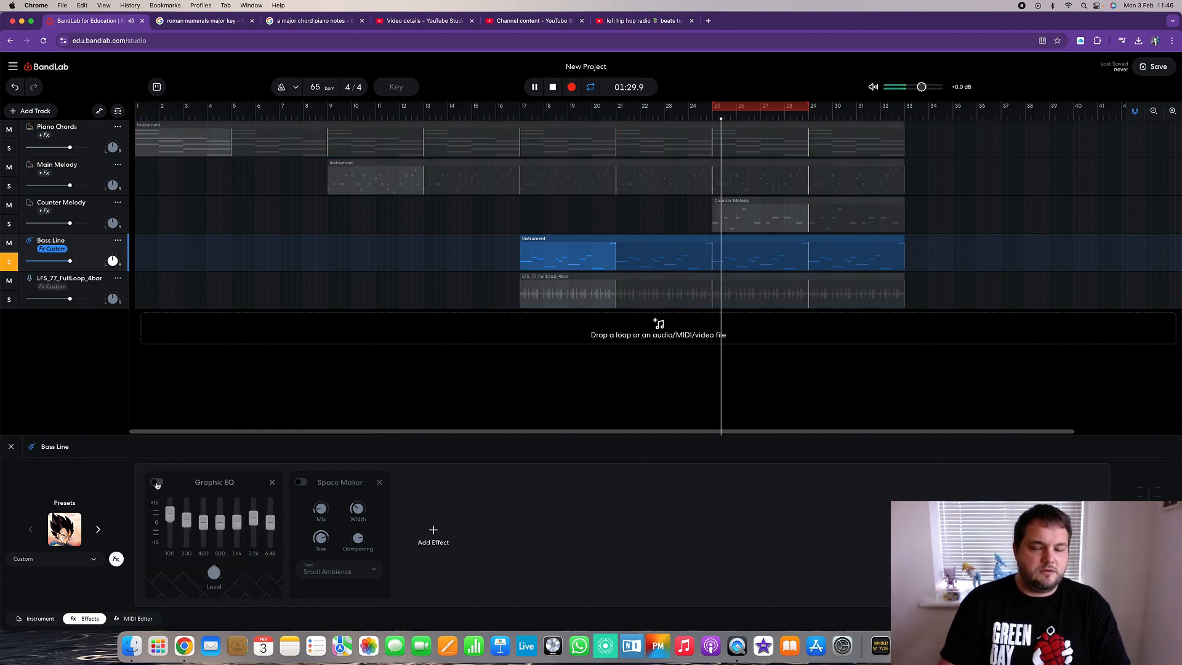
click(157, 482)
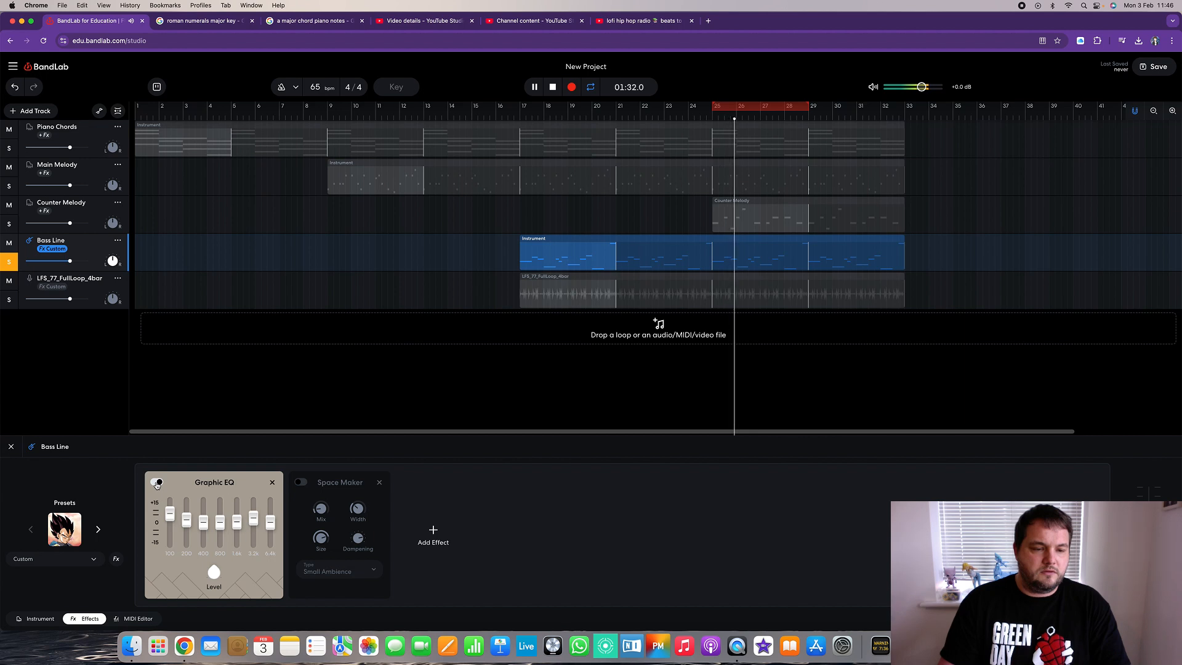
click(156, 483)
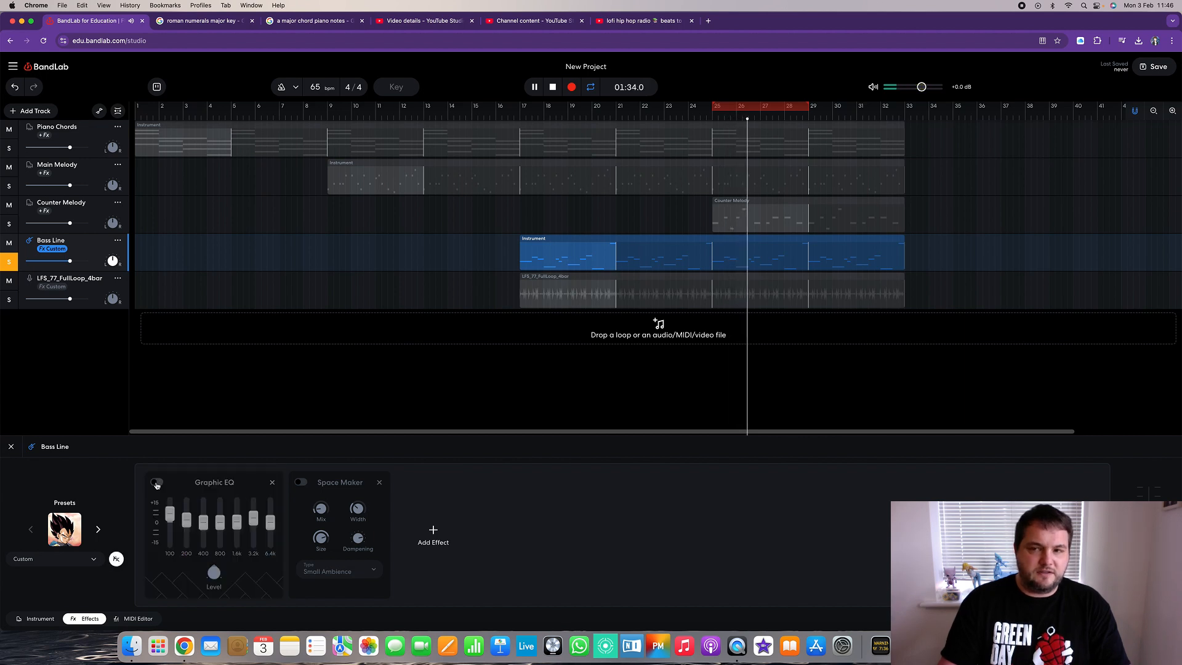
click(156, 482)
key(space)
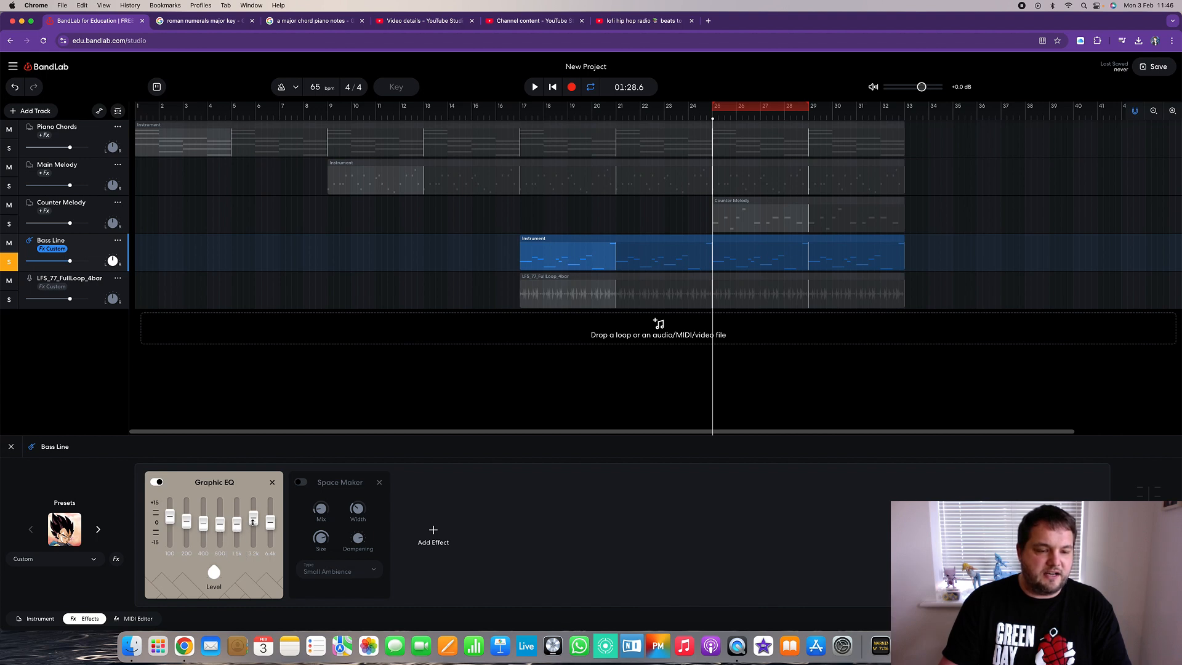
- Compare the soloed Bass Line once more with the Graphic EQ bypassed and active, and unsolo the track
click(158, 485)
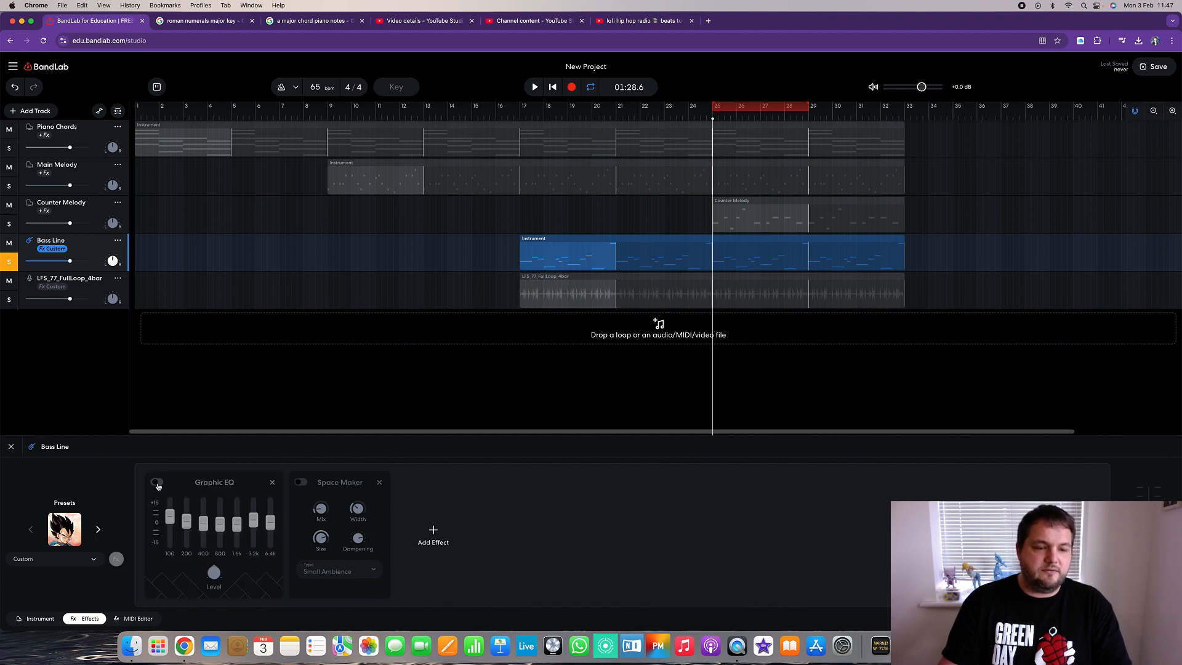
key(space)
click(157, 485)
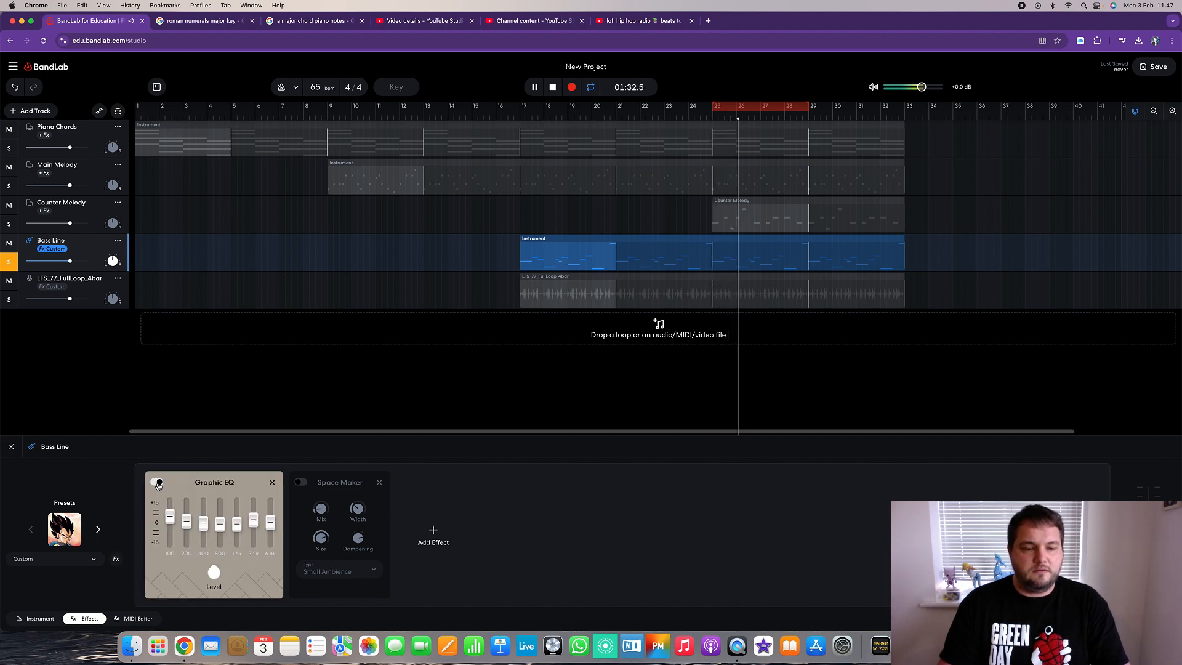
key(space)
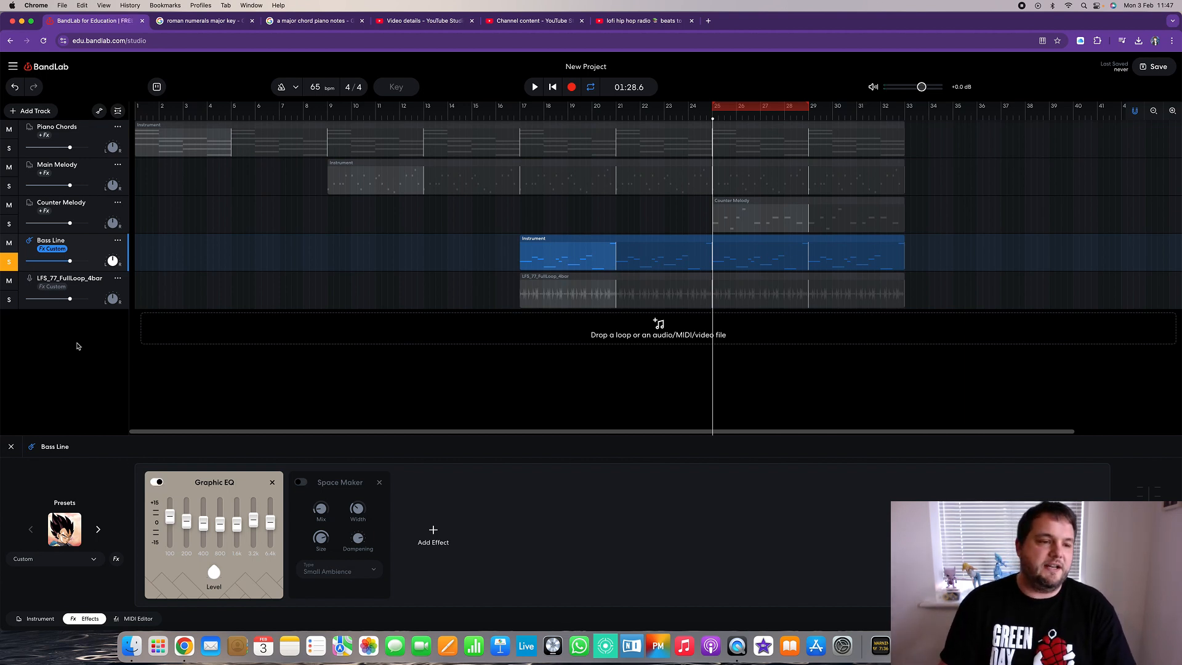
click(11, 263)
- Add a Graphic EQ to the Counter Melody track and slightly boost its 1.6 kHz and 3.2 kHz bands
click(54, 213)
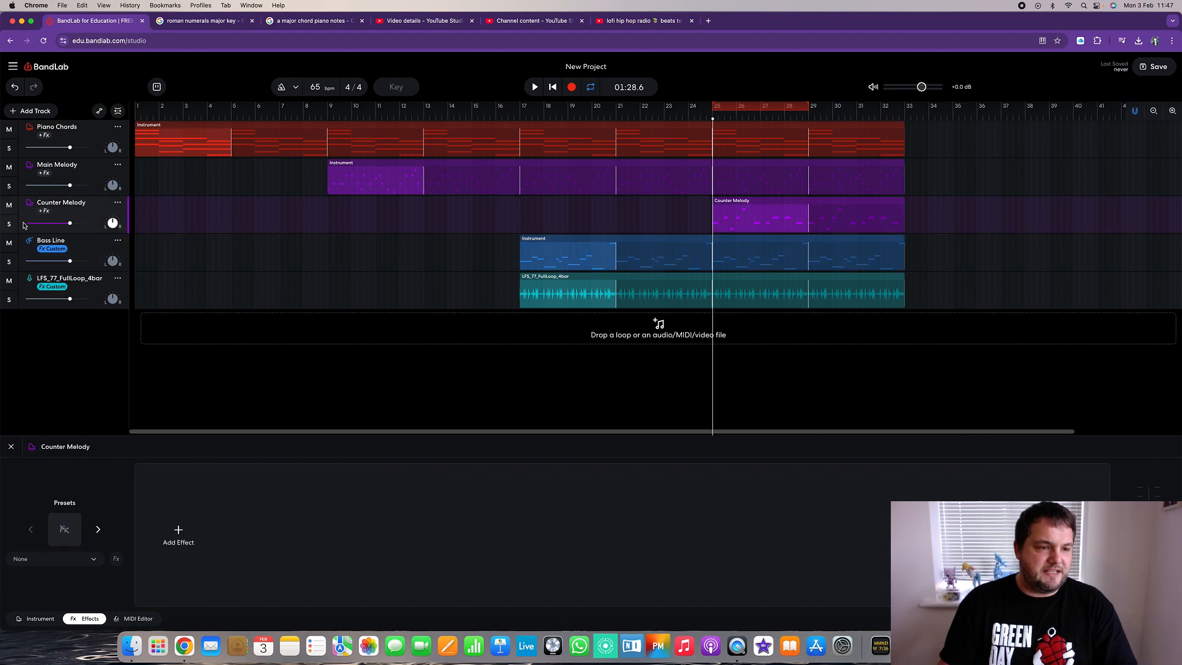
click(178, 532)
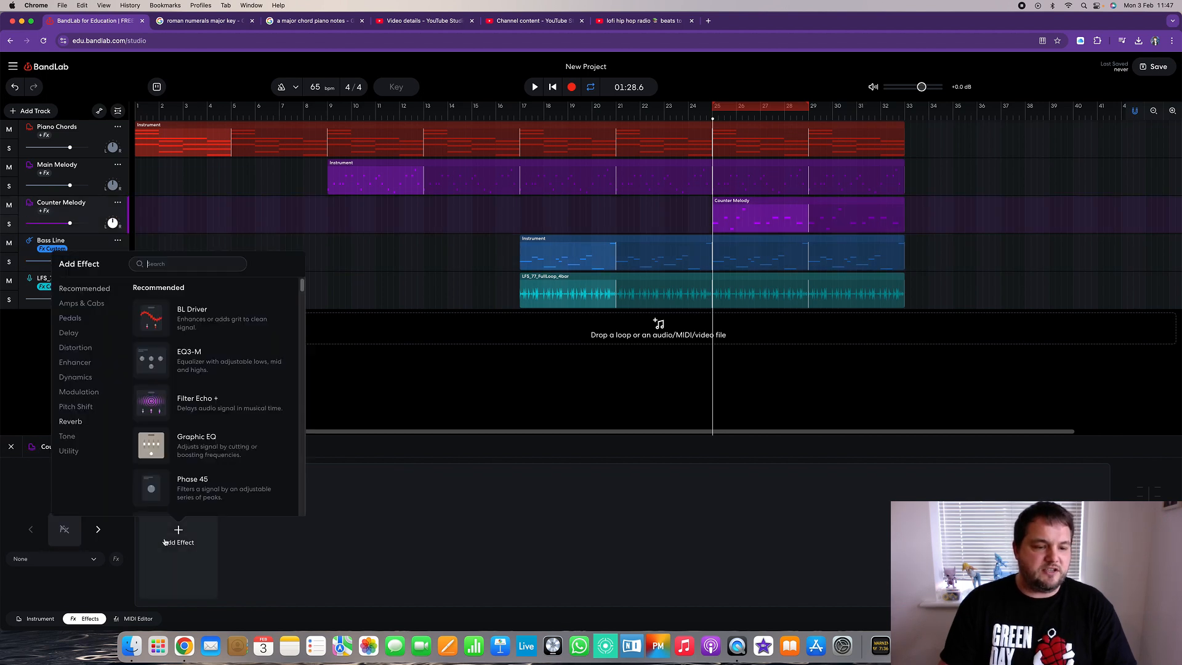
click(219, 451)
drag(237, 523, 254, 515)
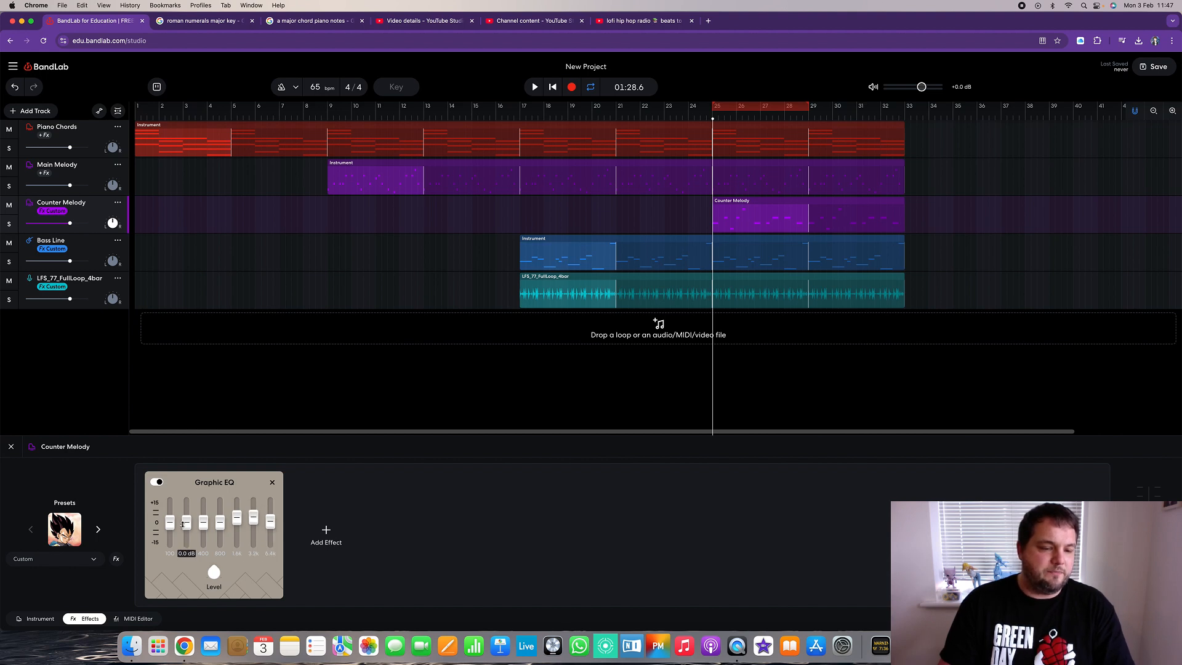
- Add a Space Maker reverb to the Counter Melody track and set its type to Small Ambience
click(341, 526)
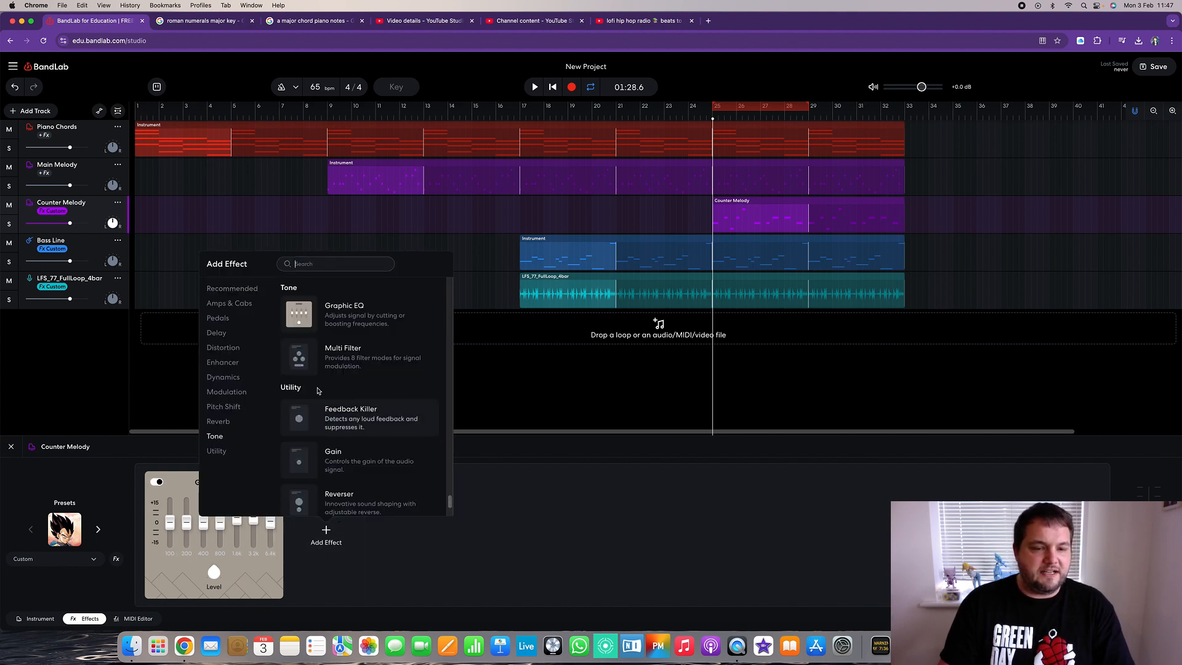
click(216, 436)
scroll(371, 319, up, 3)
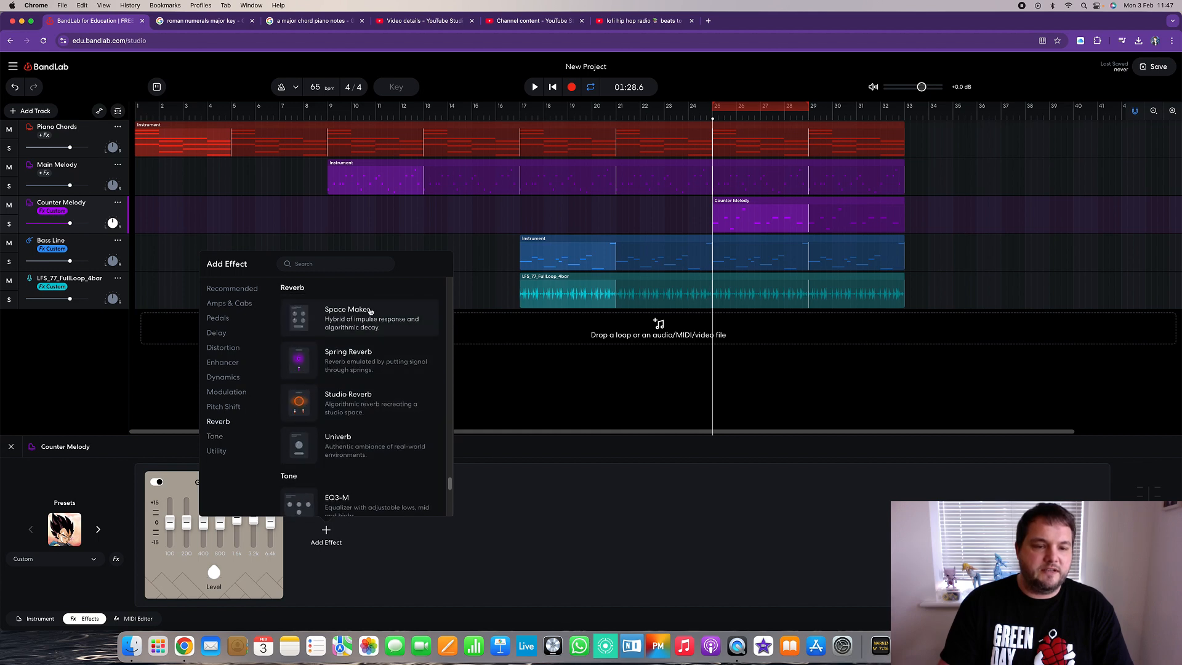
click(370, 311)
click(337, 566)
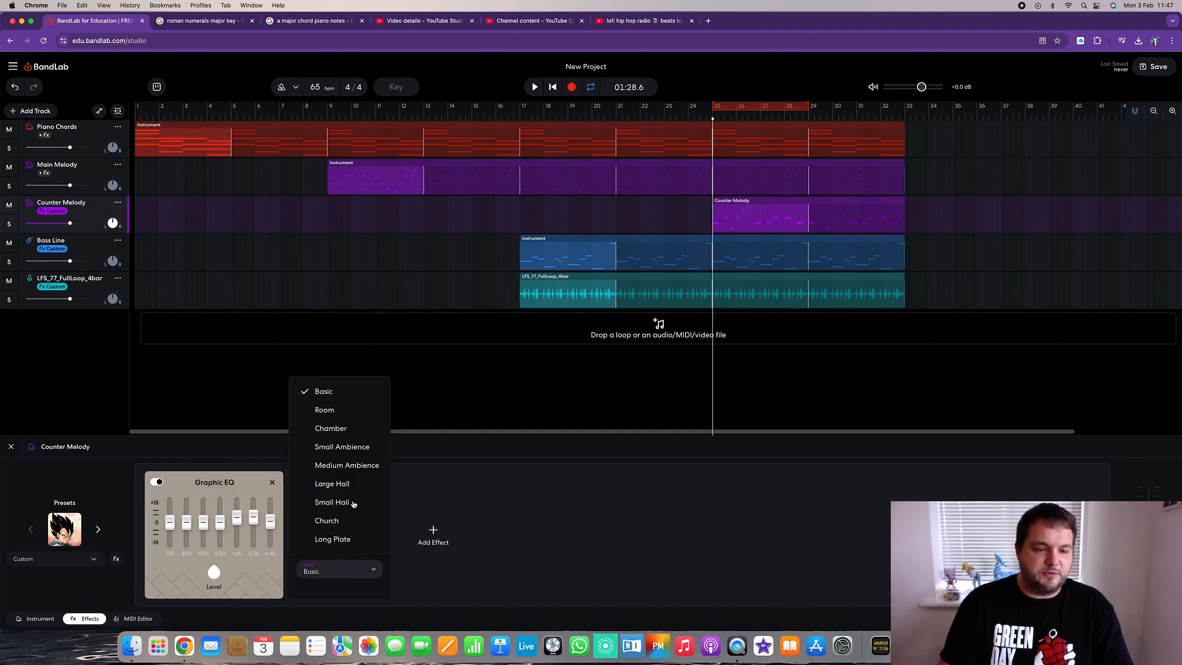
click(354, 449)
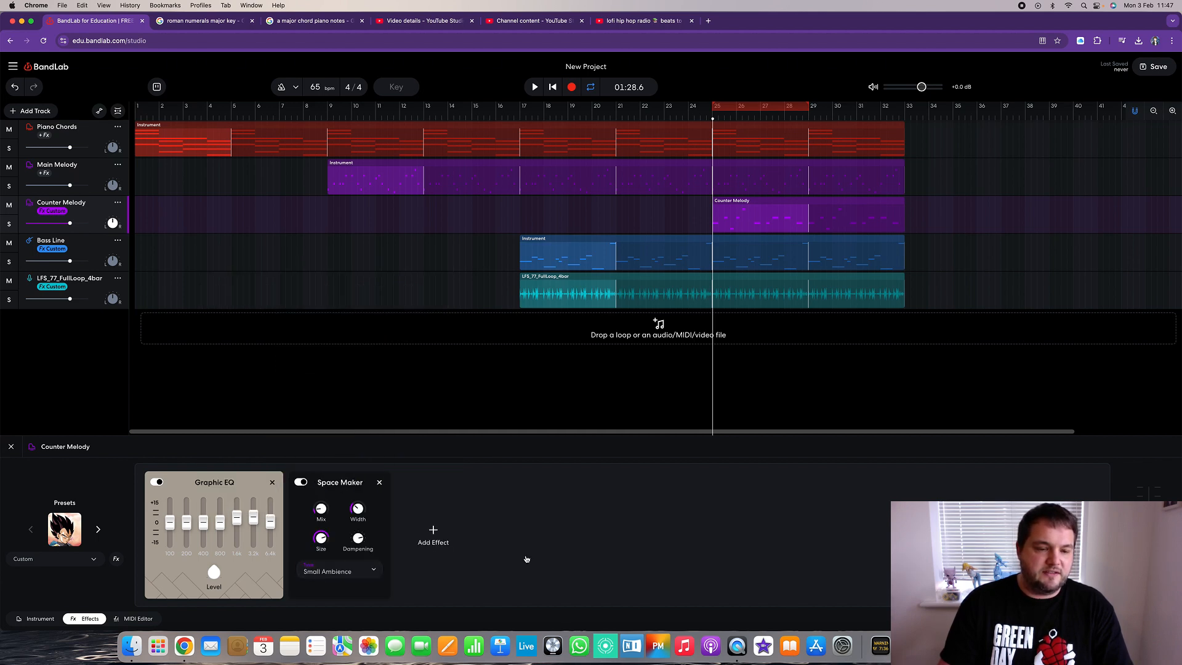
- Add a Graphic EQ to the Main Melody track and slightly boost its 800 Hz, 1.6 kHz and 3.2 kHz bands
click(74, 167)
click(180, 523)
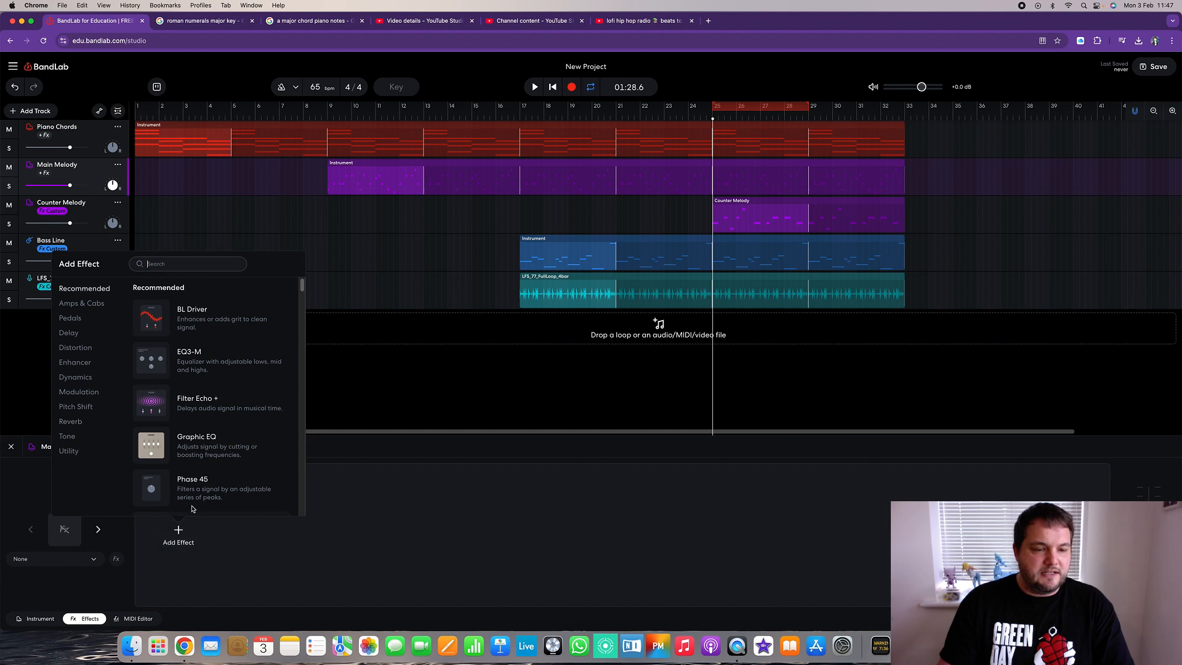
click(210, 448)
drag(227, 519, 255, 513)
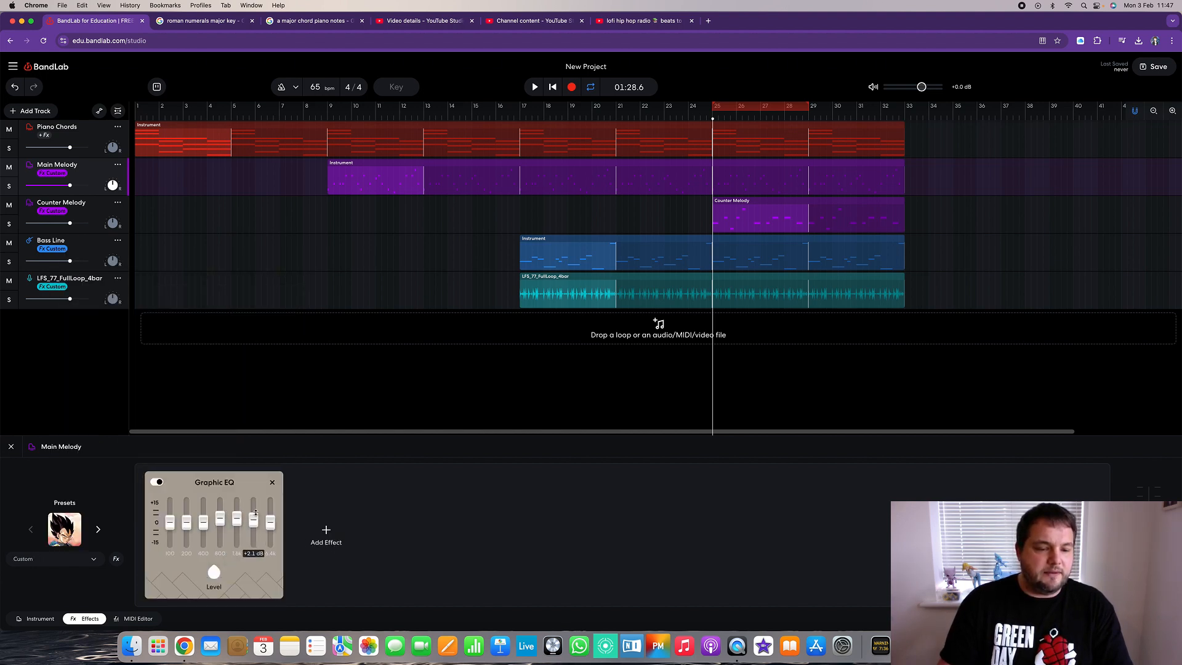
- Add a Space Maker reverb of type Small Ambience to the Main Melody track and close the effects view
click(325, 532)
click(227, 425)
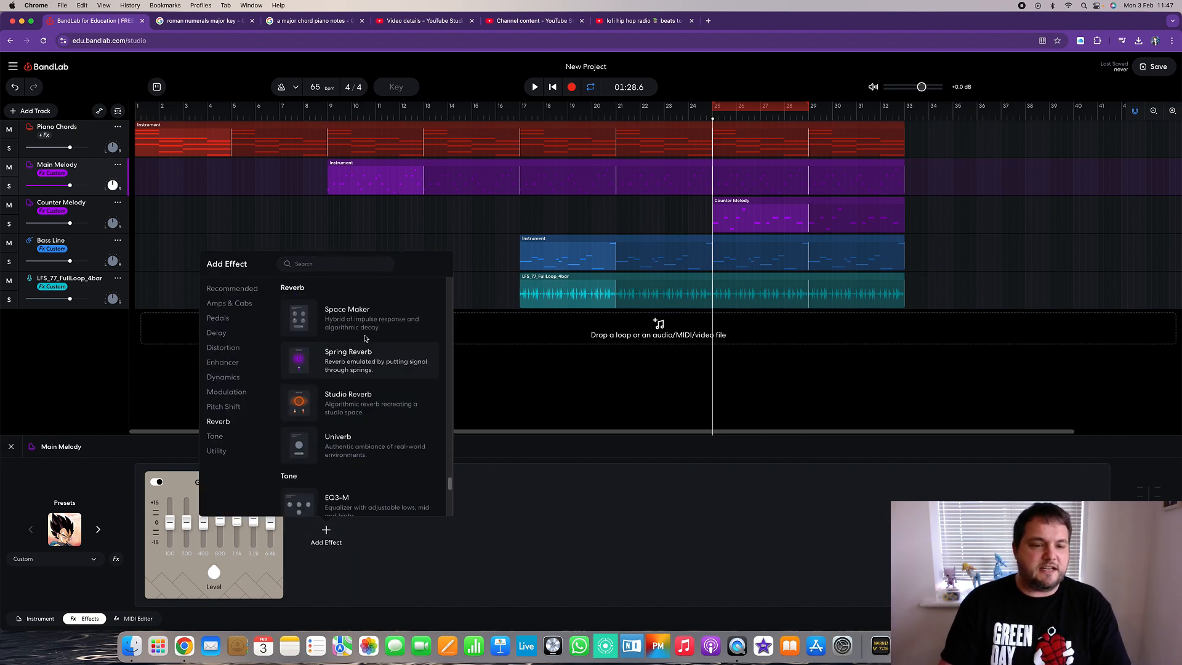
click(377, 332)
click(349, 576)
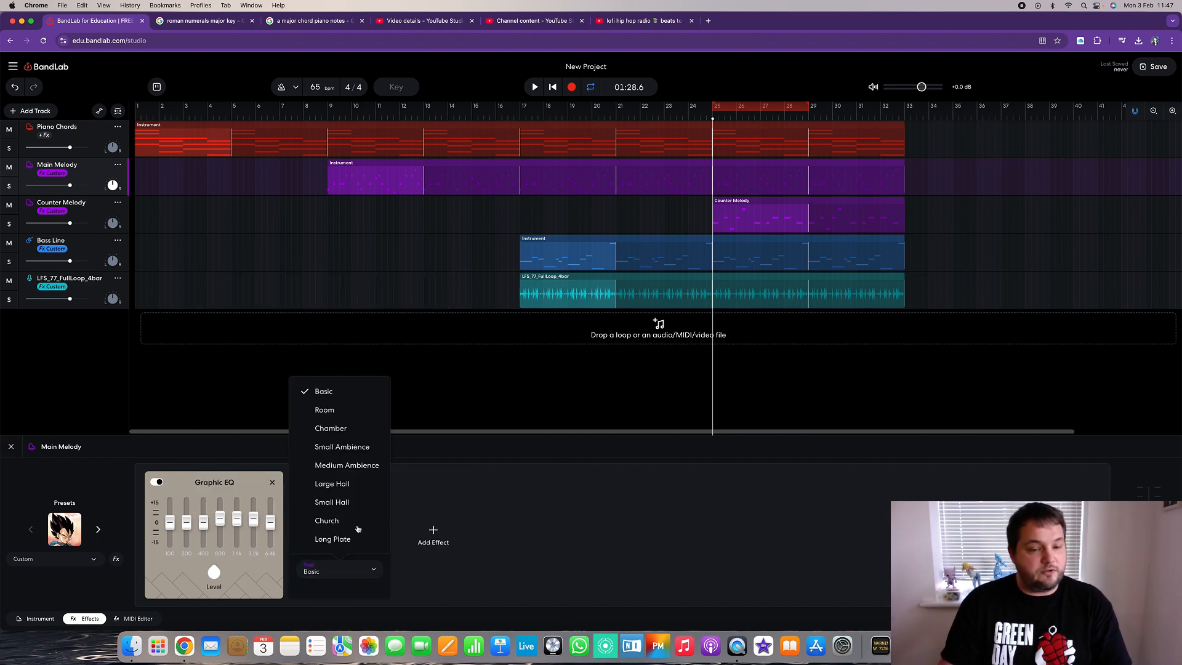
click(348, 448)
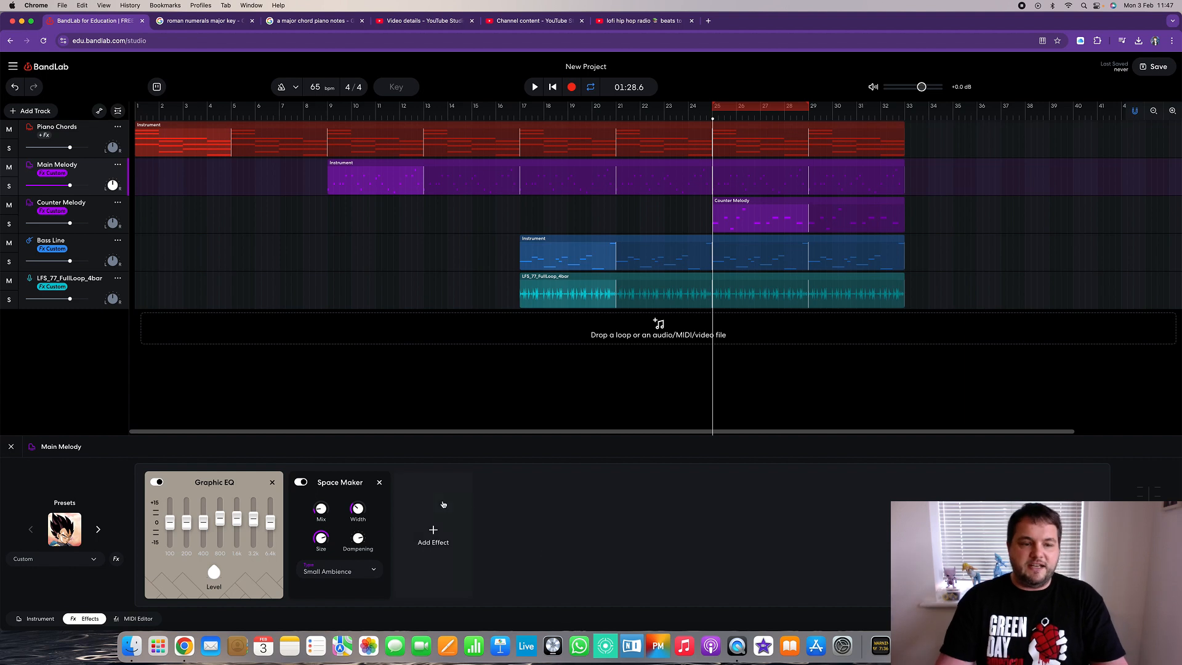
click(12, 448)
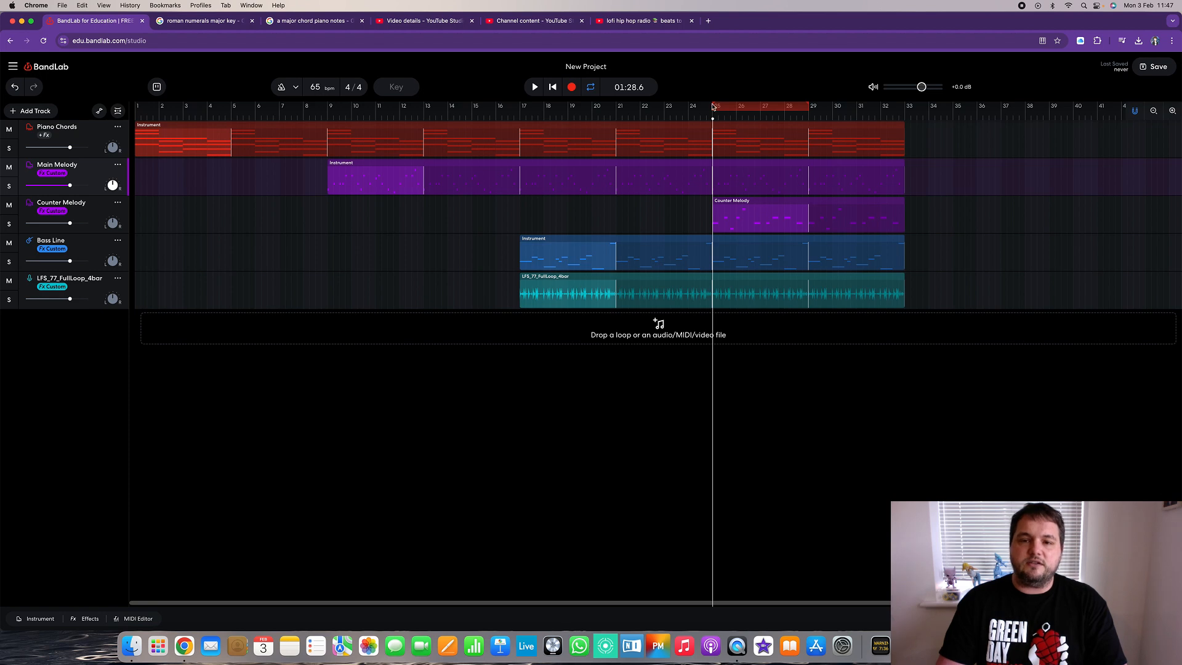
- Extend the cycle range over bars 1 to 32 and play the arrangement from bar 5 with cycling off
drag(714, 105, 137, 106)
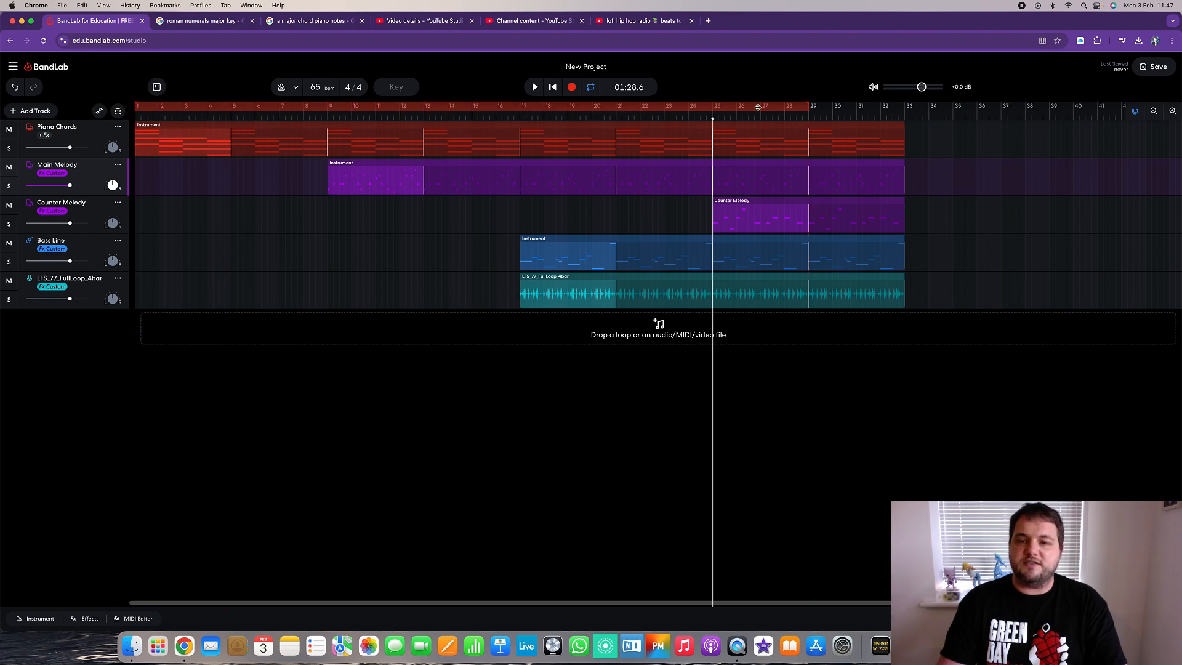
drag(807, 116, 906, 114)
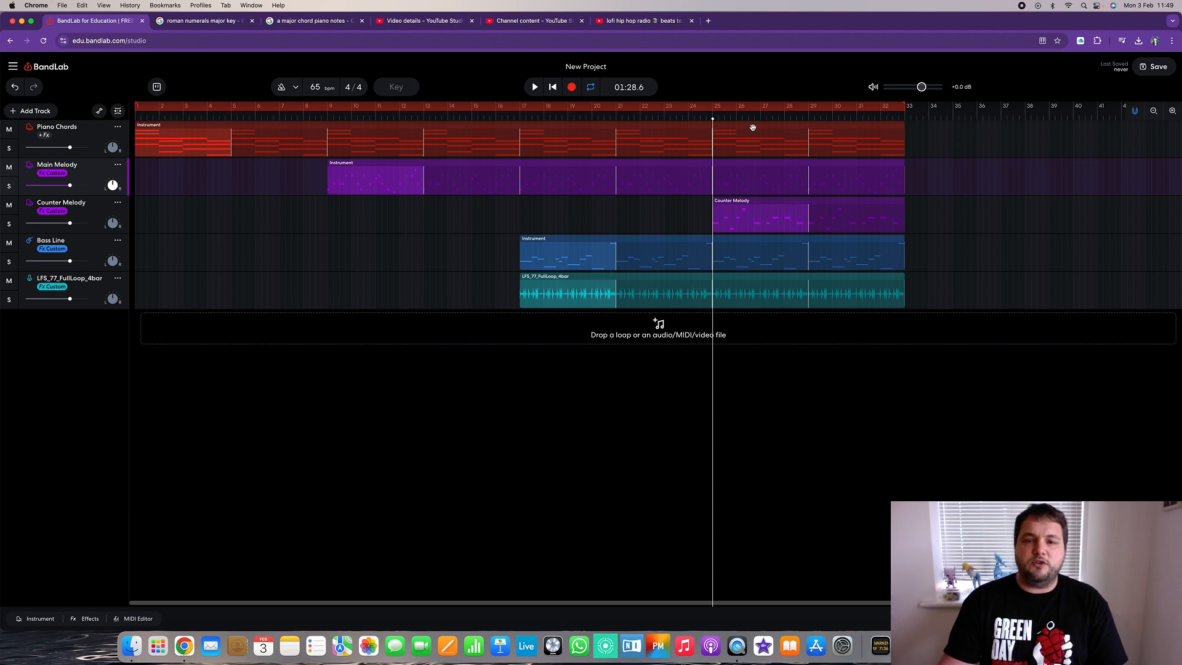
click(233, 118)
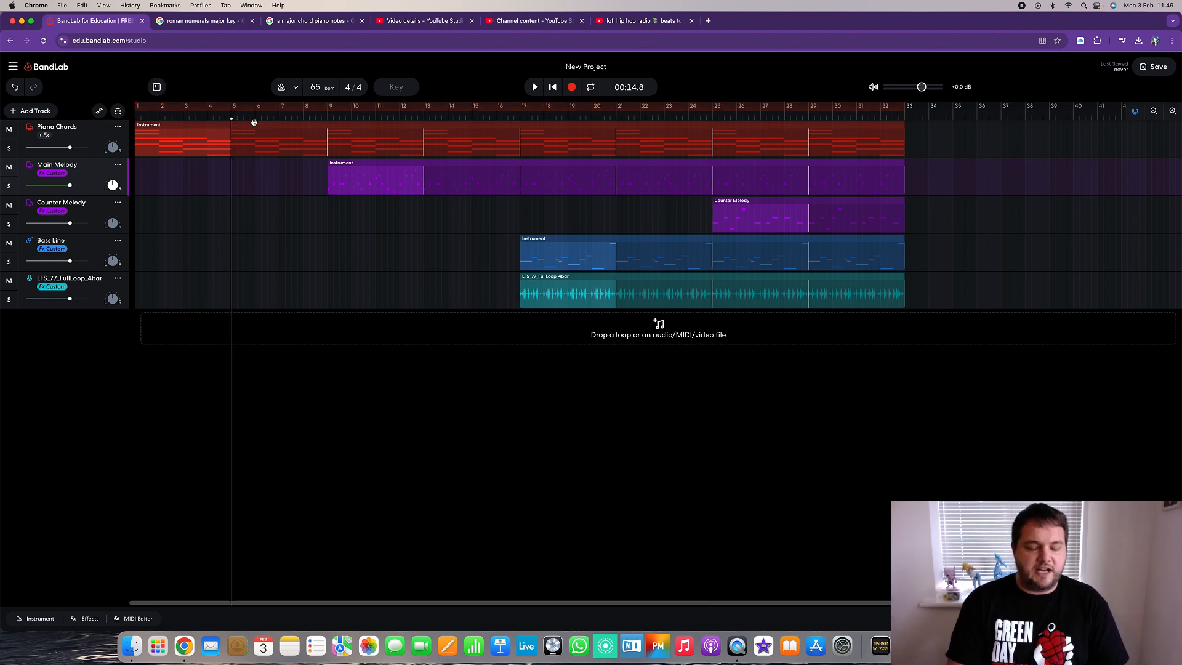
key(space)
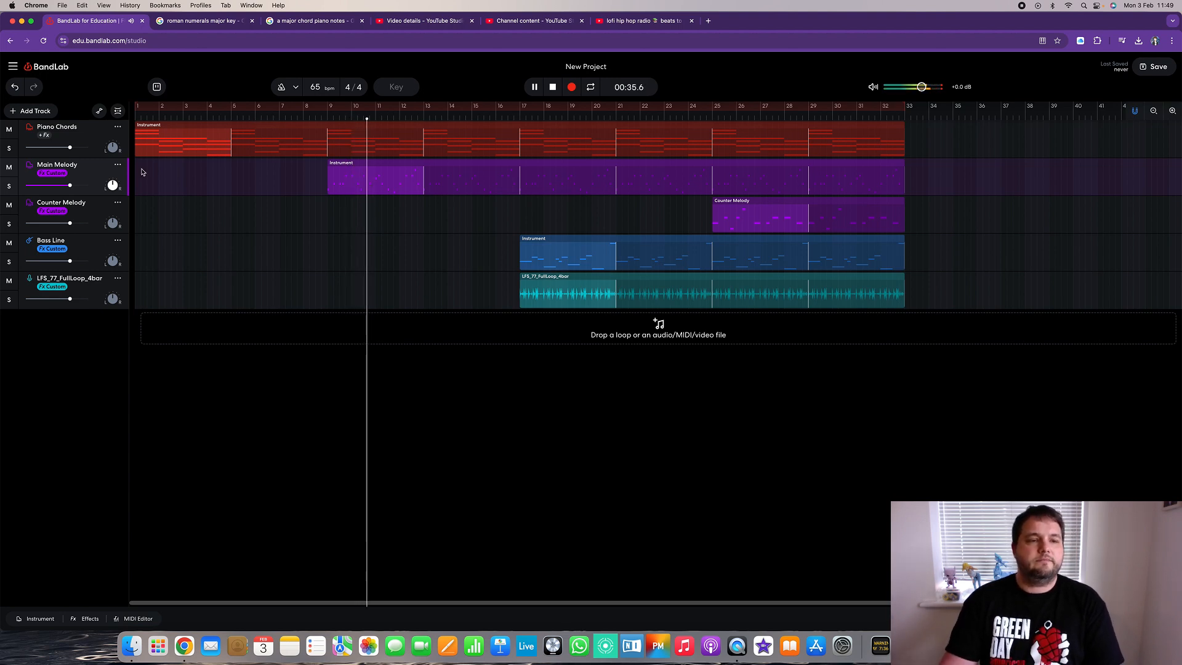
- Lower the volumes of the Main Melody, Counter Melody, Bass Line and drum loop tracks while the arrangement plays
drag(70, 185, 57, 185)
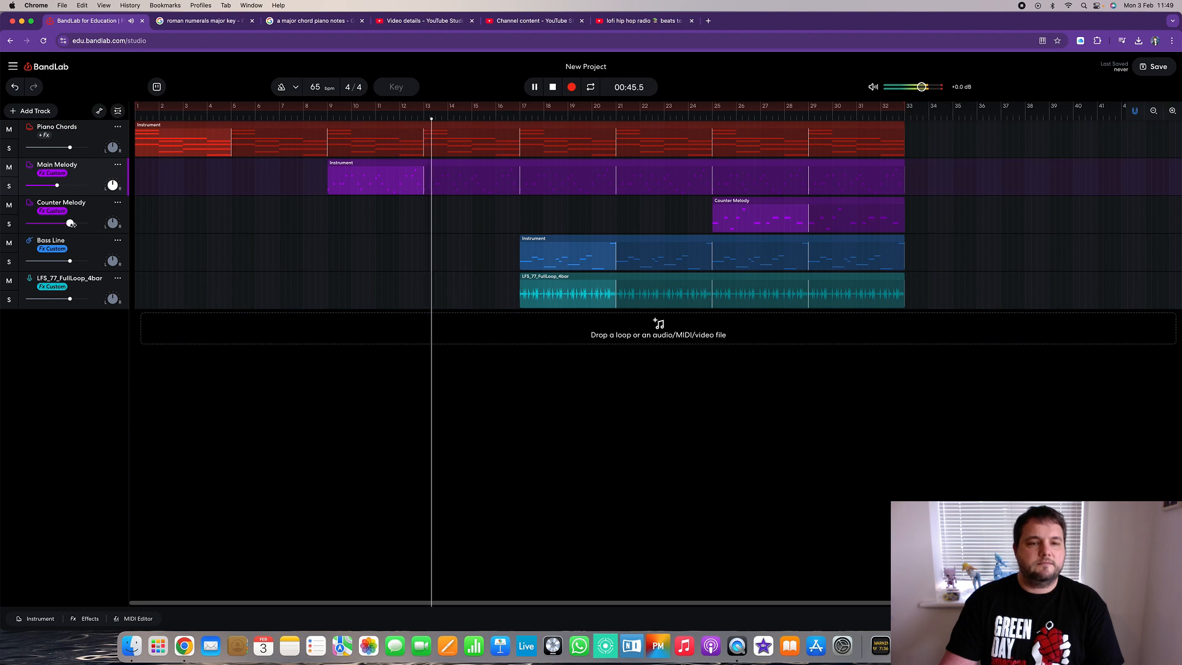
drag(70, 223, 57, 223)
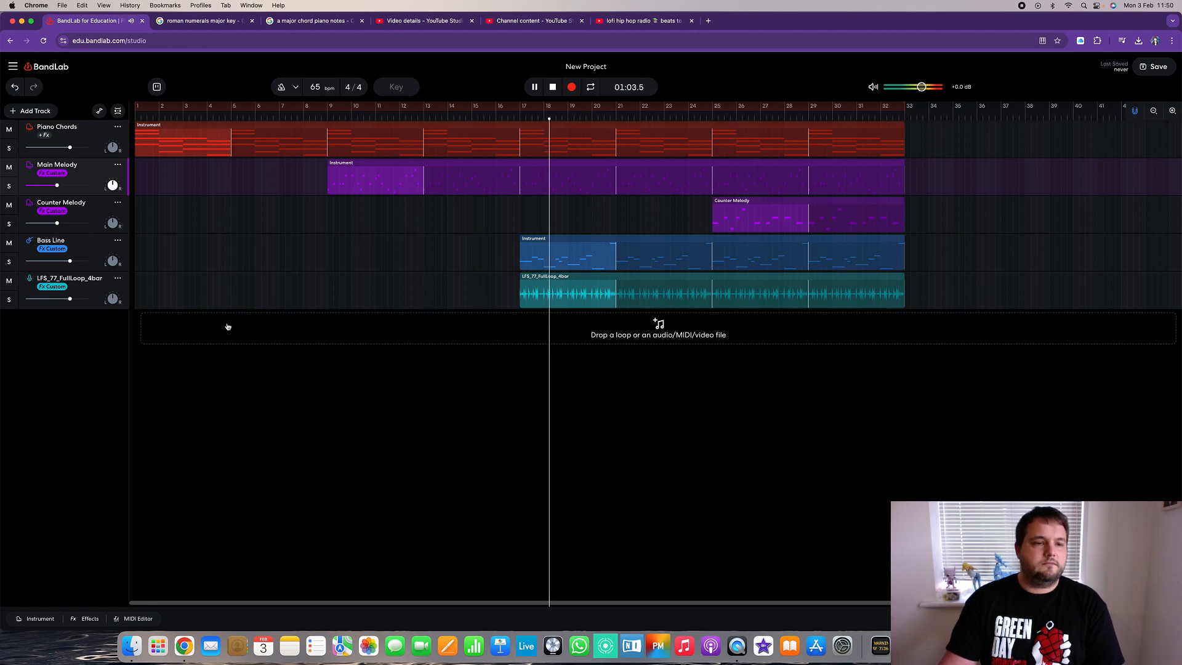
drag(70, 262, 59, 298)
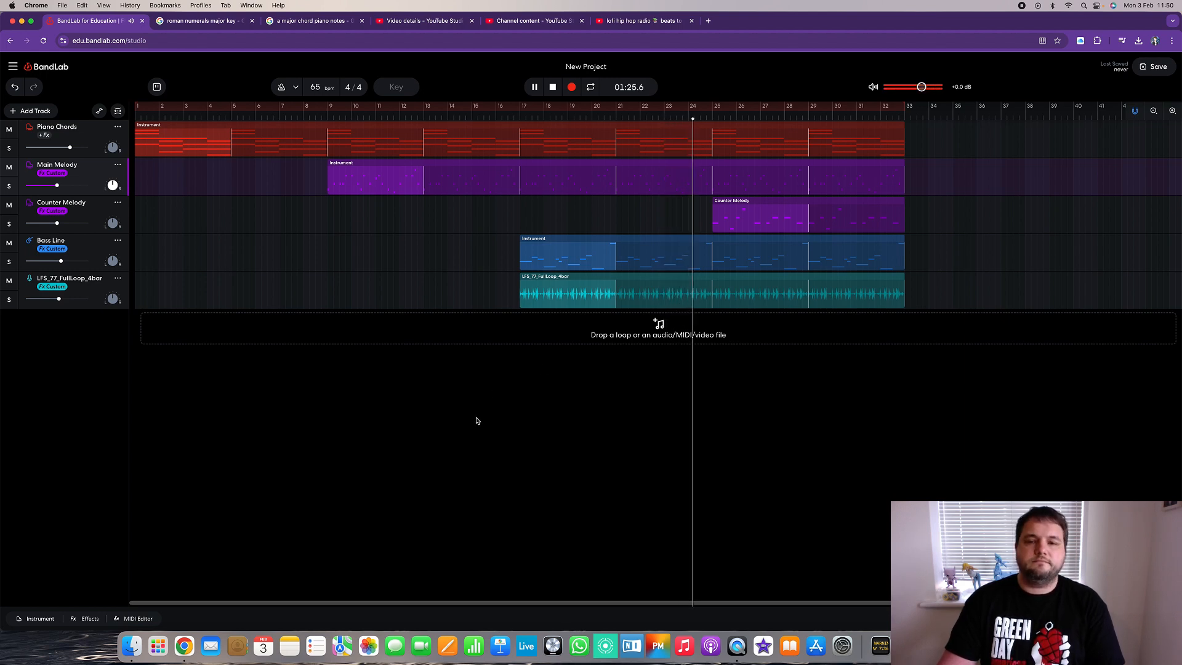
- Pan the Main Melody slightly left and the Counter Melody slightly right, and stop playback
mouse_move(113, 185)
mouse_down()
mouse_move(113, 216)
mouse_move(110, 195)
mouse_up()
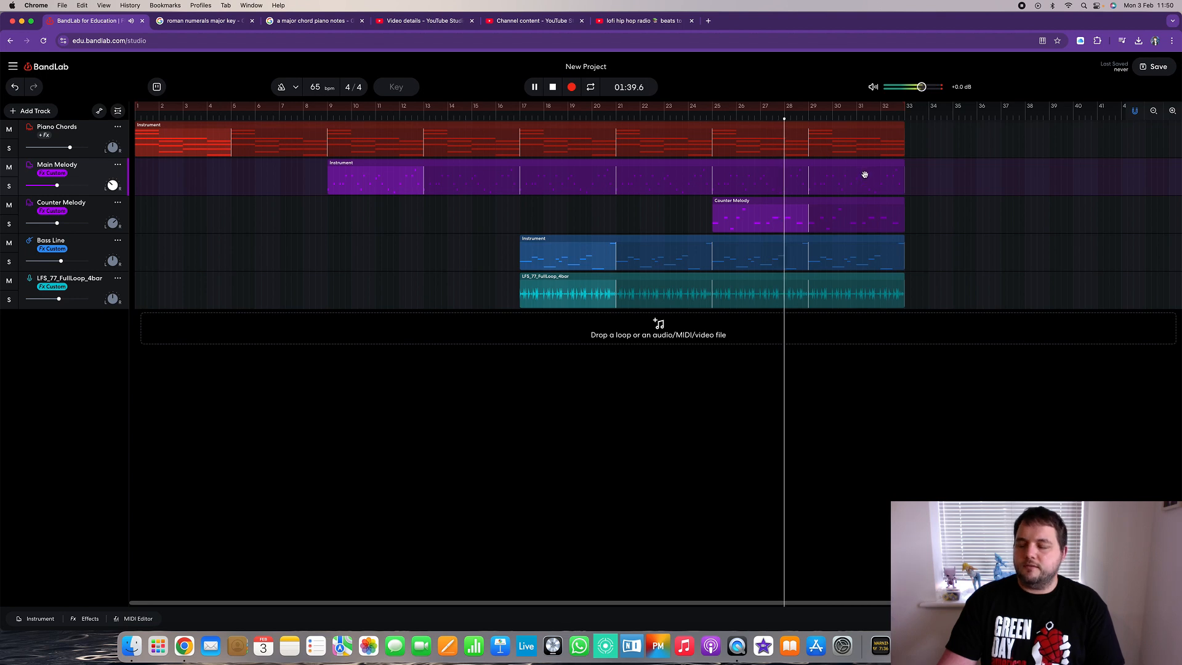
click(555, 89)
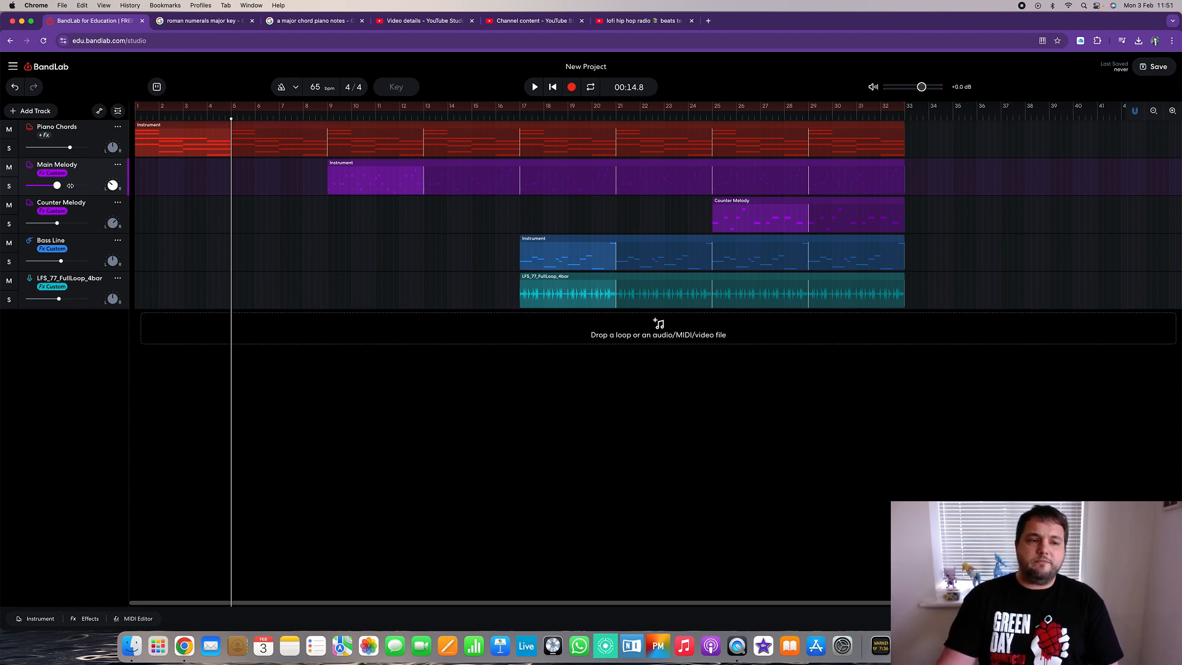
mouse_move(60, 186)
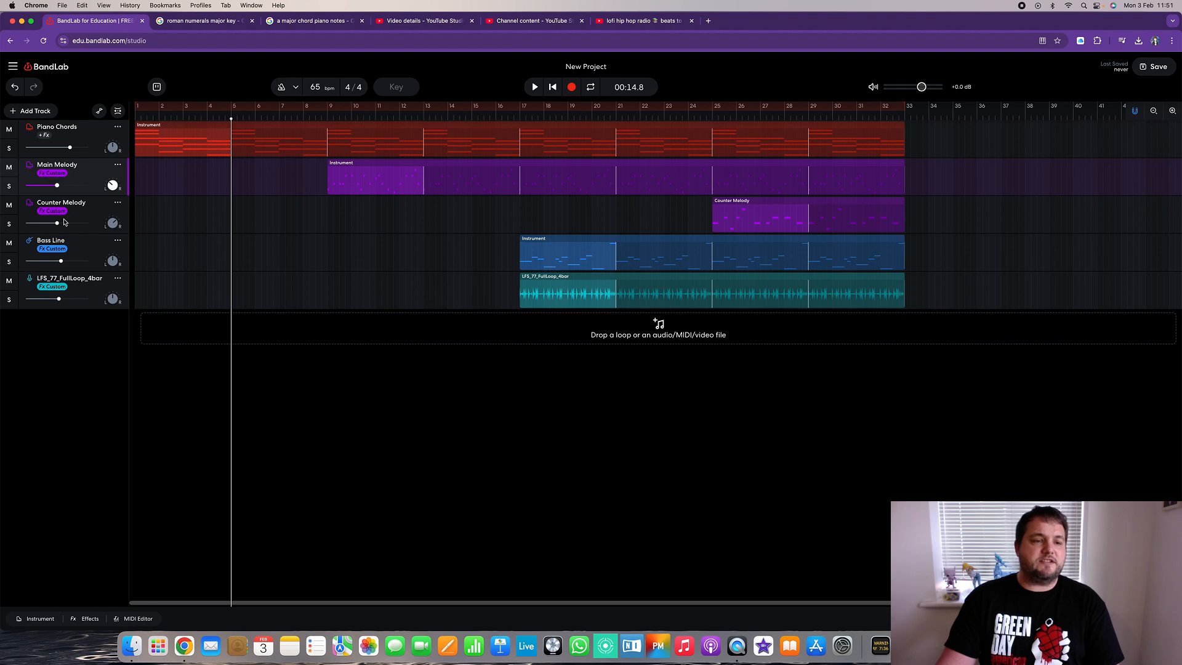